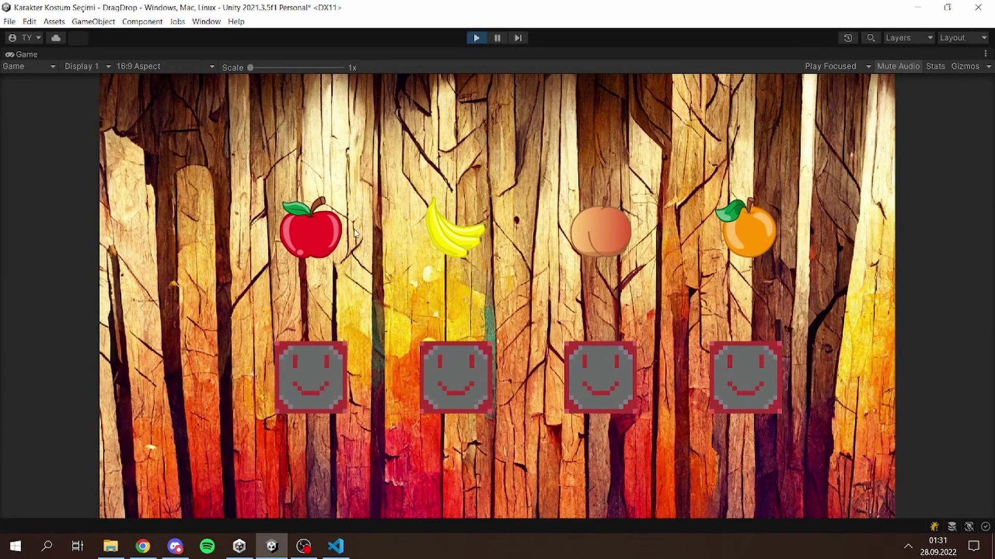
- In Play mode, drop the apple, peach, banana and orange onto slots two, one, three and four
drag(316, 233, 447, 366)
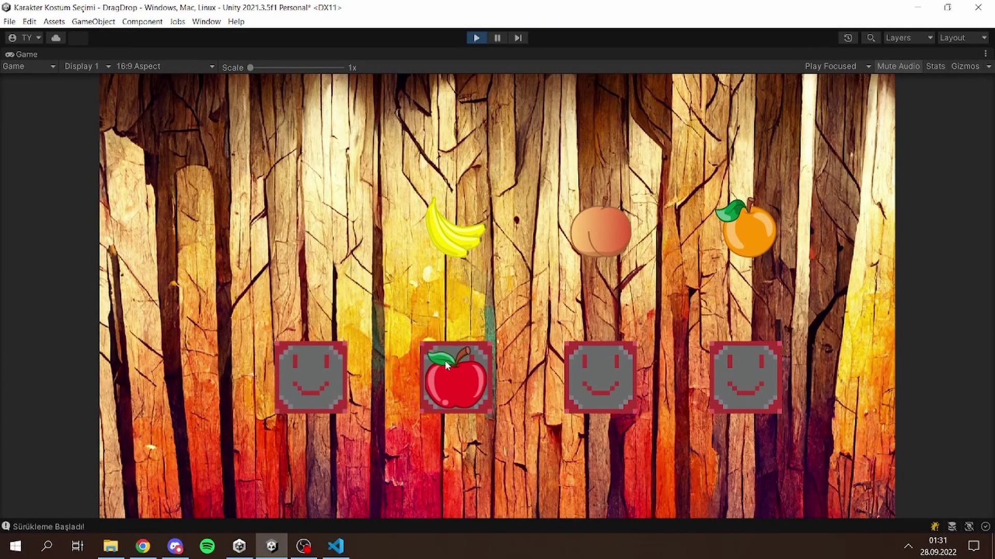
drag(591, 241, 346, 357)
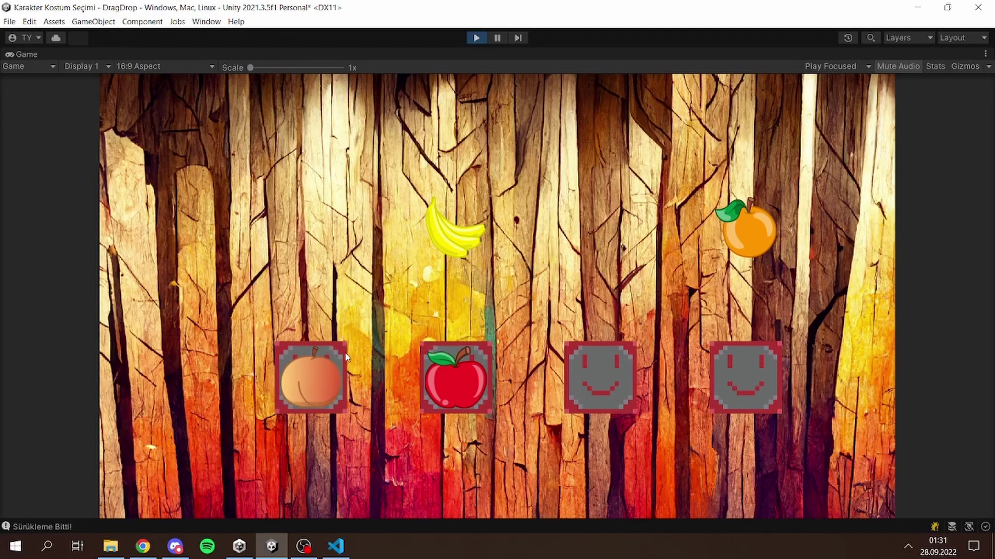
drag(449, 248, 583, 397)
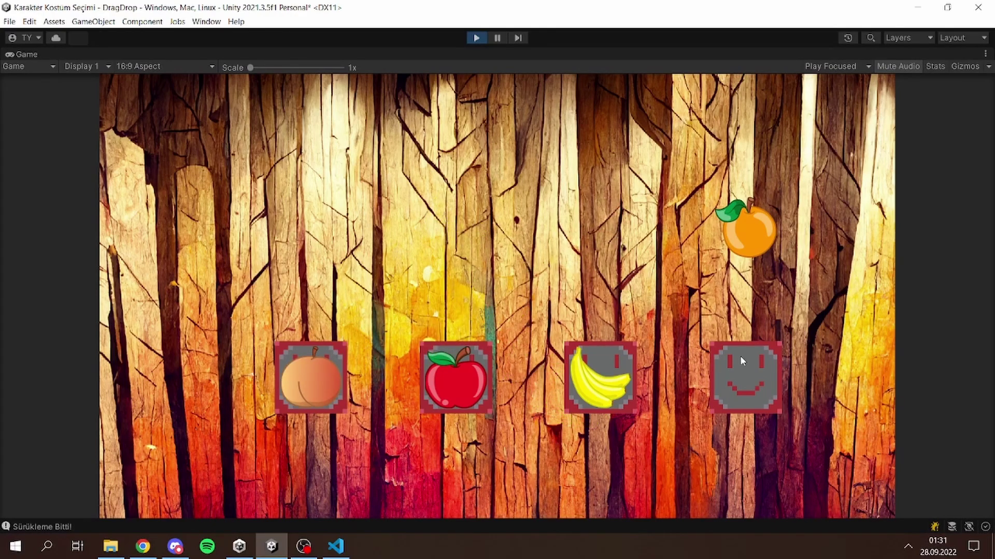
drag(759, 255, 779, 357)
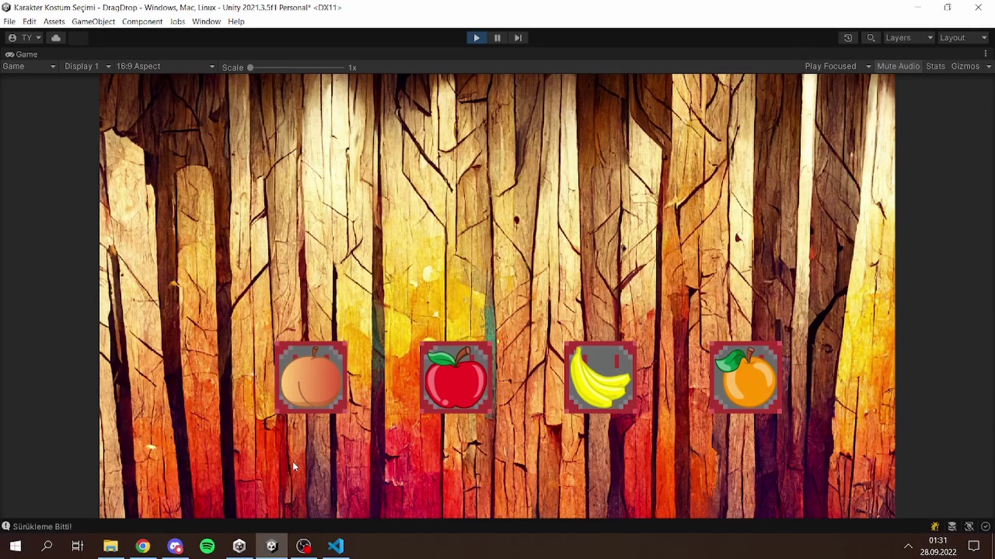
- Pull the apple and peach back out, then re-drop banana, orange, peach and apple onto slots three, four, two and one
drag(471, 359, 469, 325)
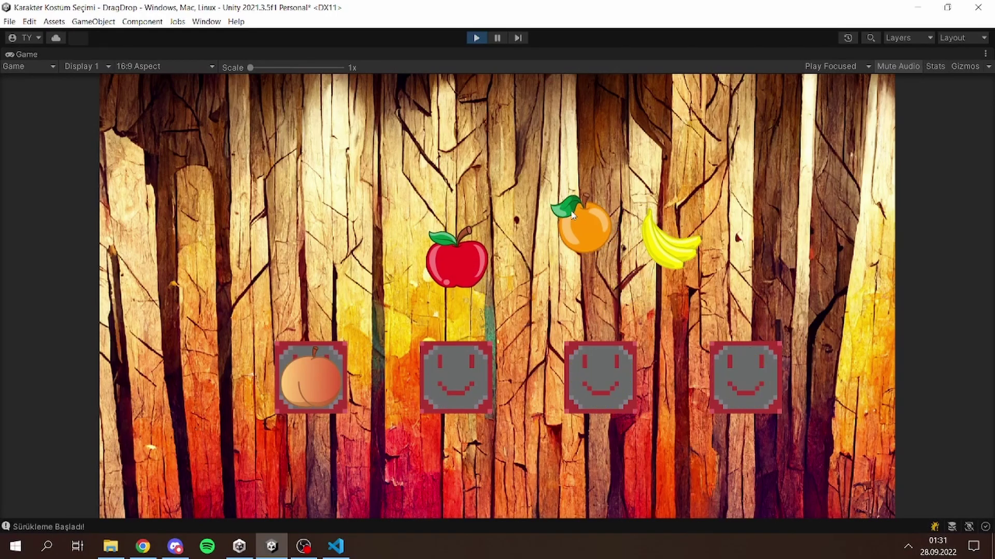
drag(311, 375, 713, 310)
drag(671, 238, 621, 352)
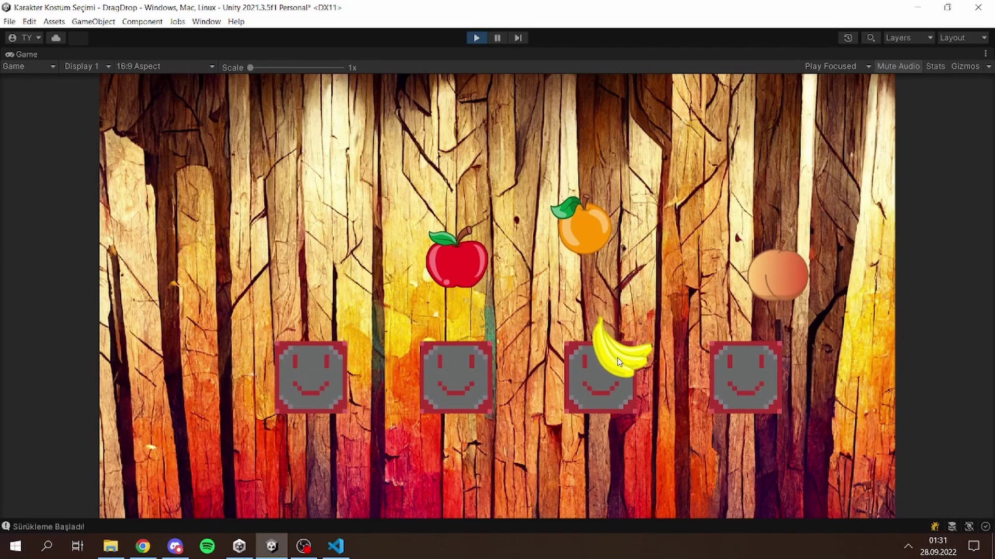
drag(598, 243, 748, 381)
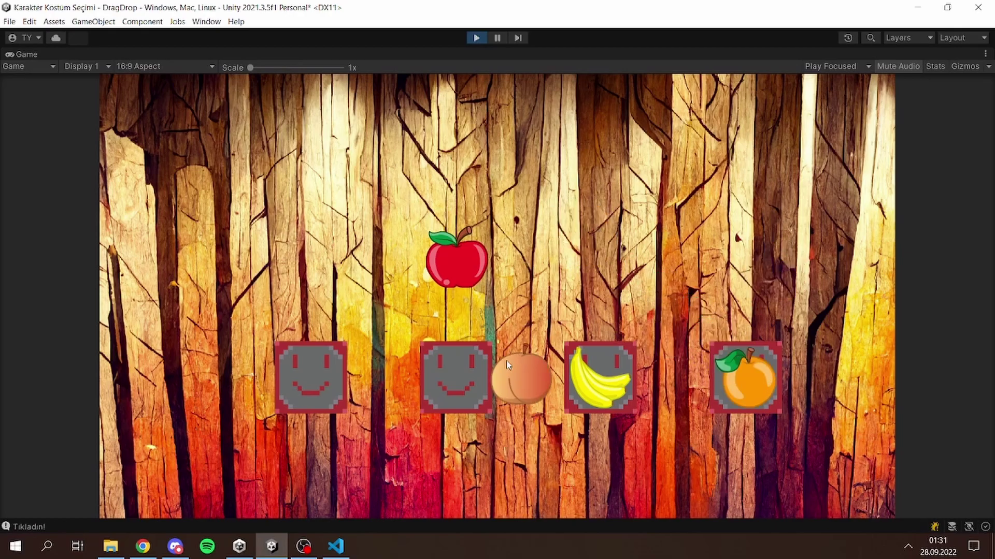
drag(777, 275, 482, 342)
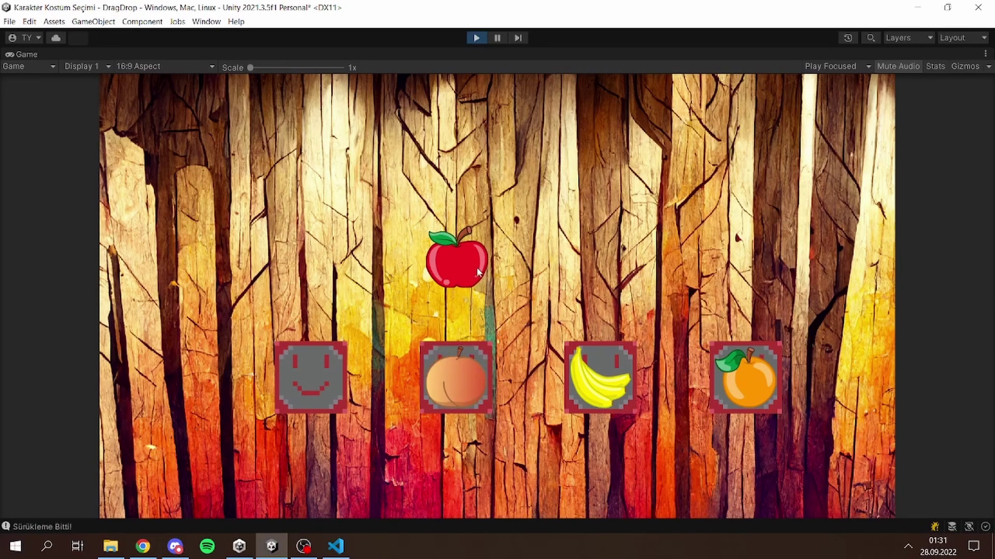
drag(470, 280, 313, 370)
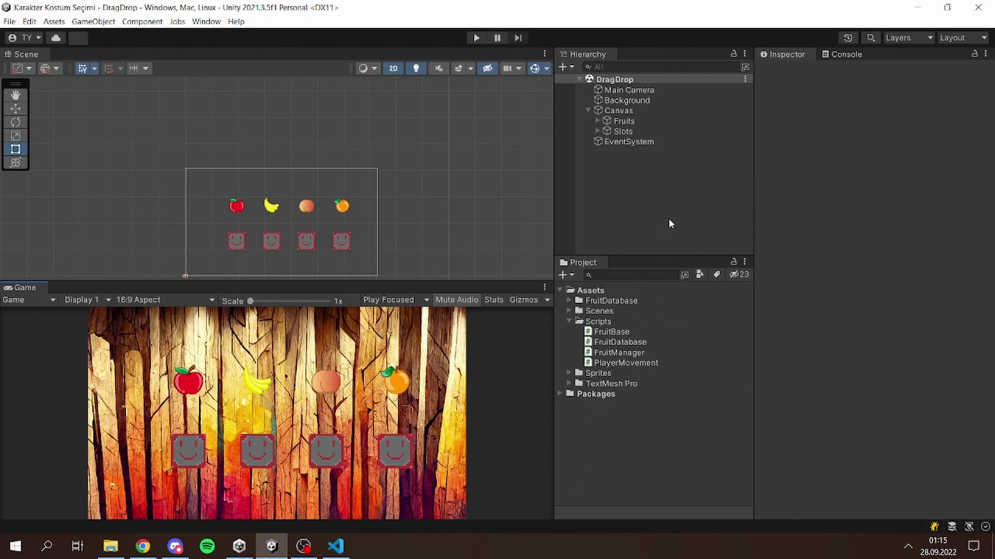
click(621, 111)
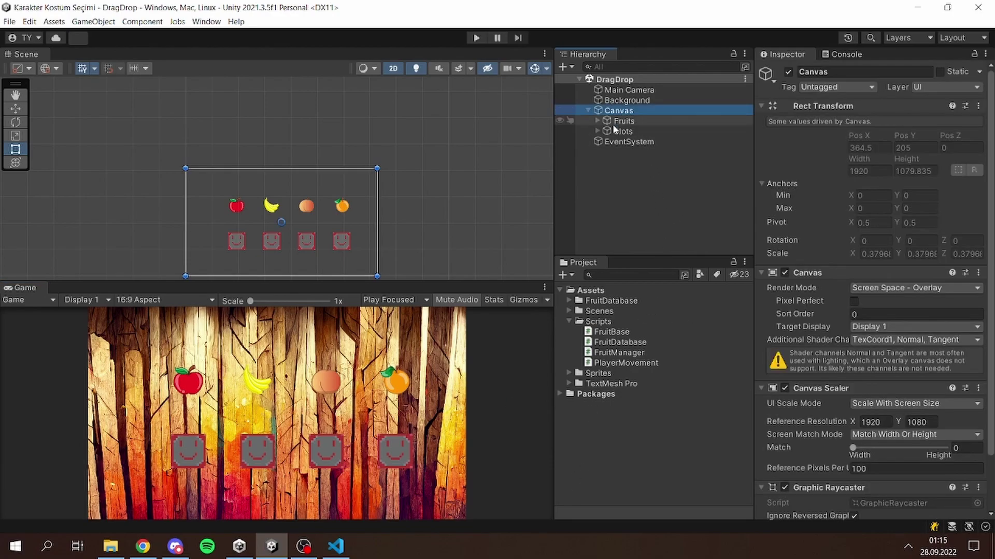
click(628, 141)
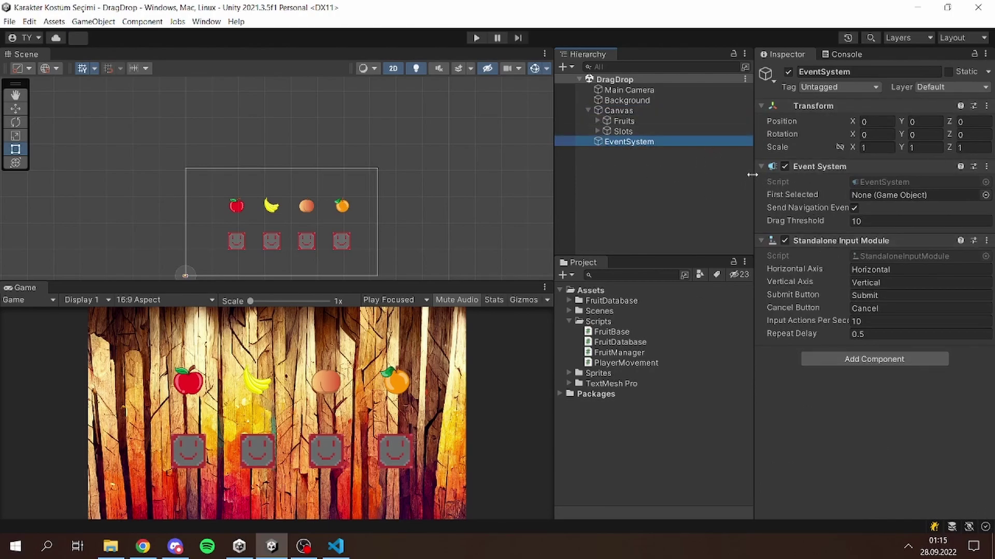
click(660, 129)
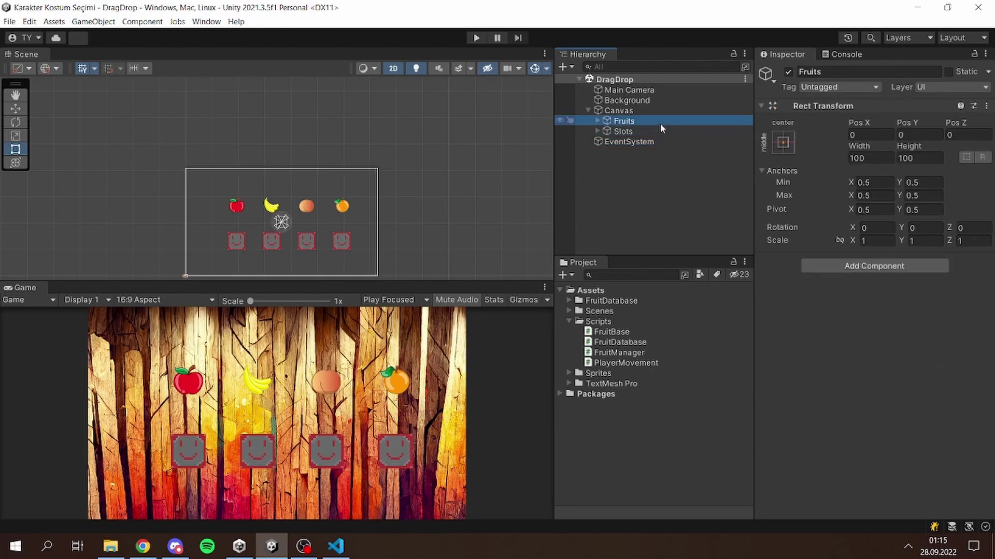
click(664, 115)
click(660, 120)
click(658, 131)
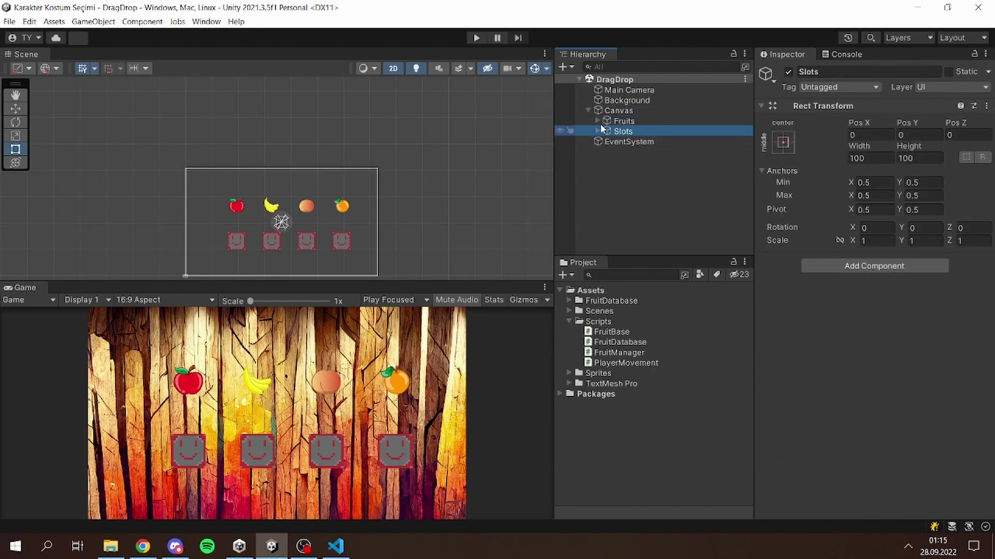
click(597, 121)
click(628, 133)
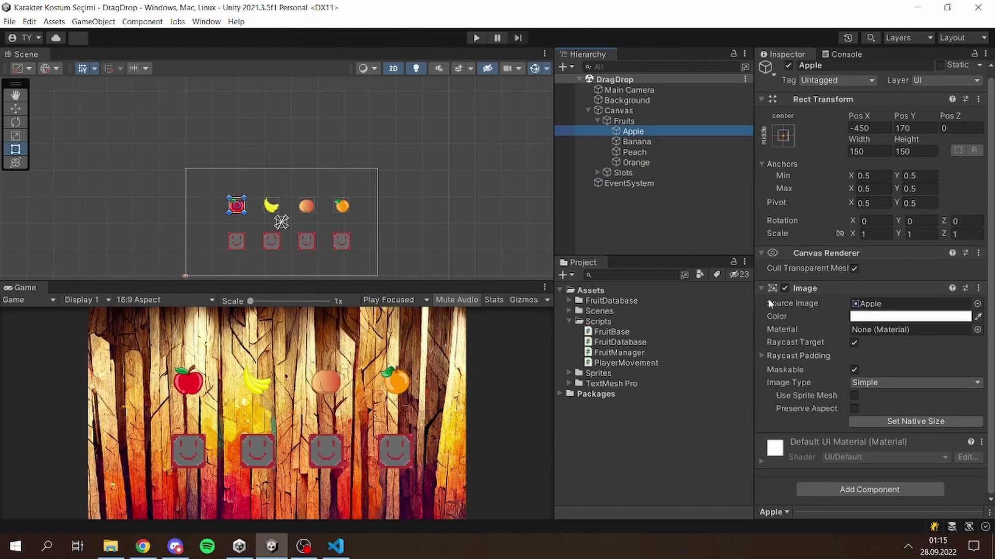
click(637, 152)
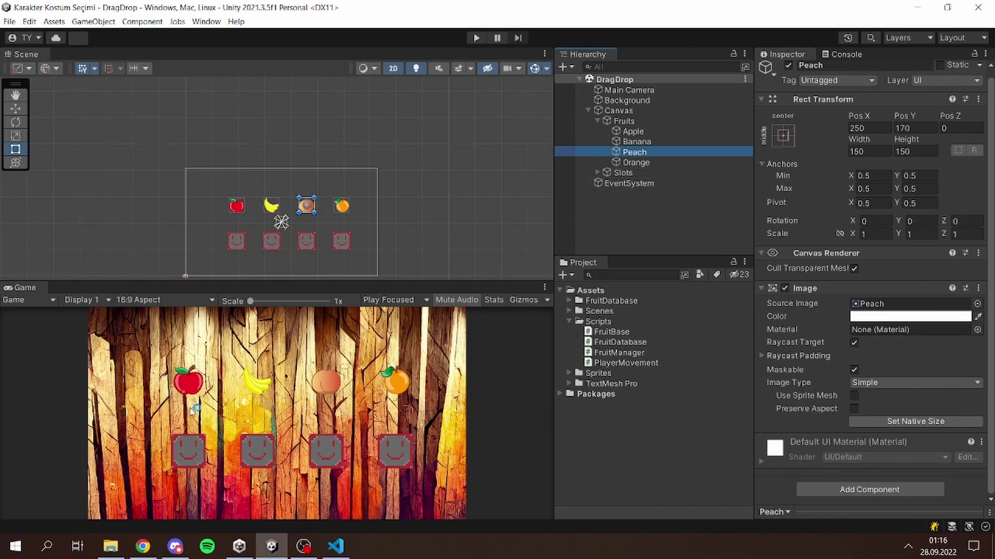
click(598, 173)
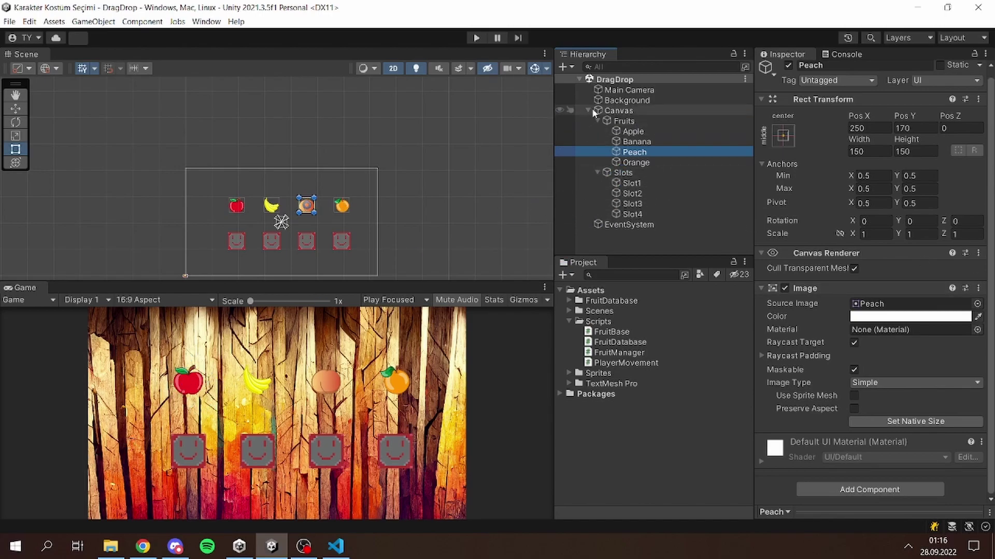
click(636, 193)
click(643, 204)
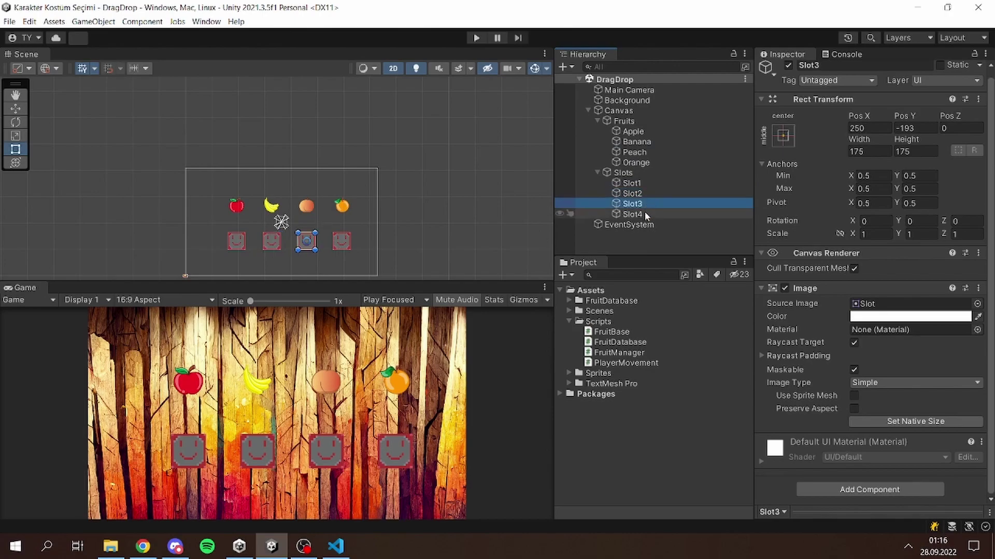
click(645, 214)
click(642, 240)
click(597, 172)
click(598, 121)
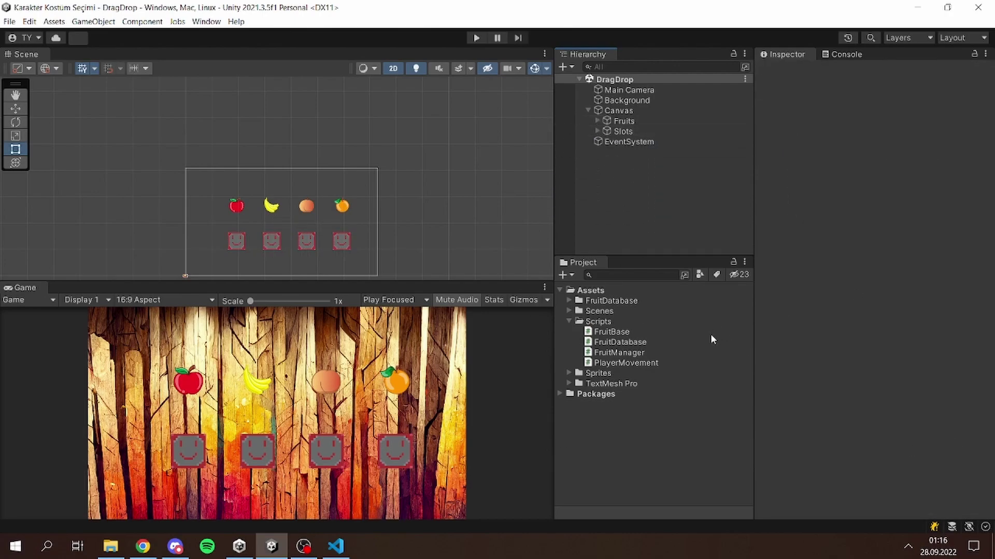
- Create a new C# script named DragDrop in the Scripts folder
right_click(584, 324)
mouse_move(656, 41)
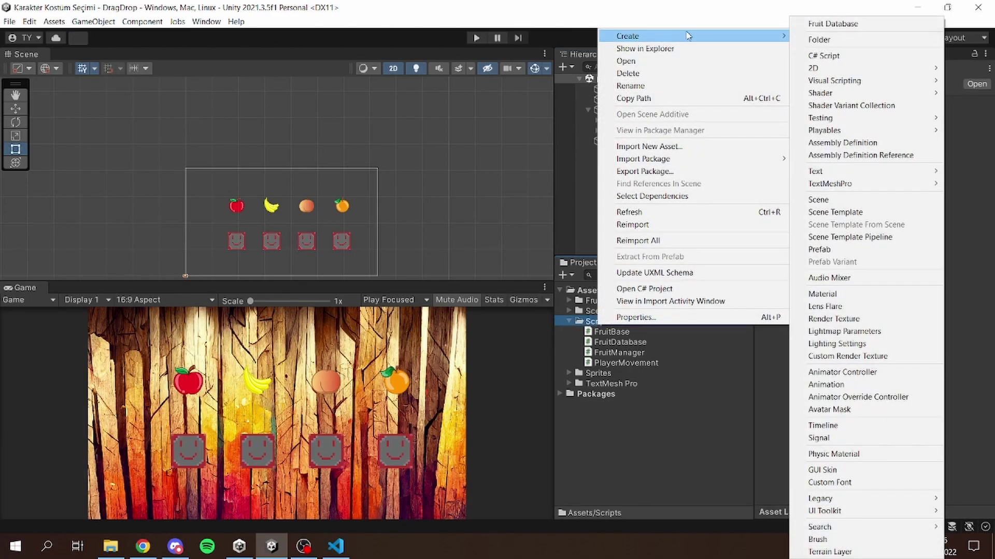
click(830, 55)
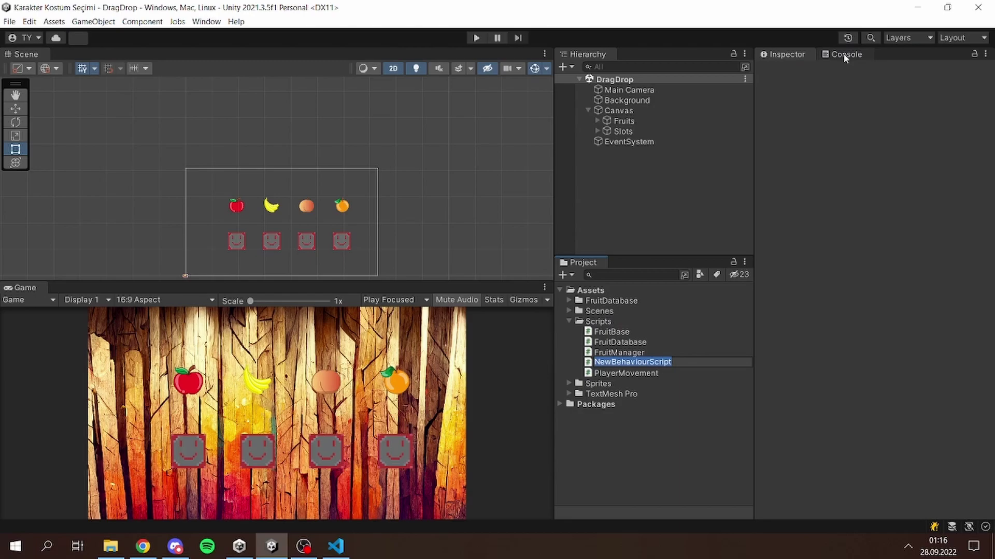
text(DragDrop)
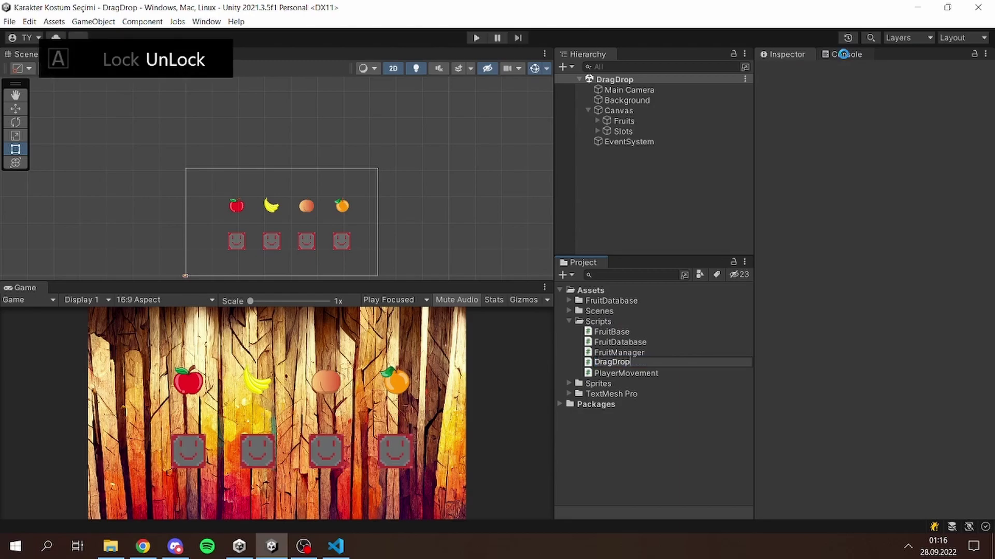
key(Return)
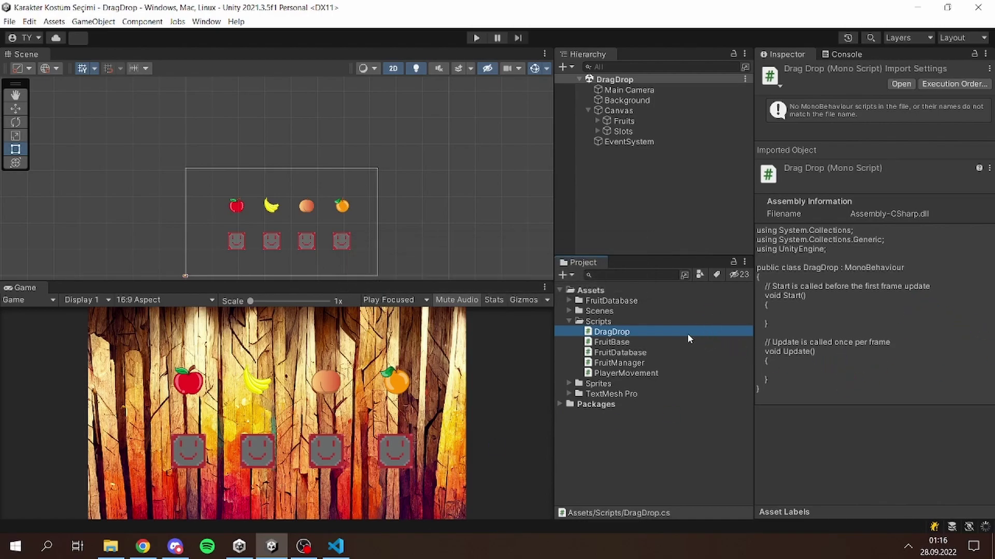
- Attach DragDrop to the Apple, Peach, Banana and Orange fruits and open it for editing
click(642, 121)
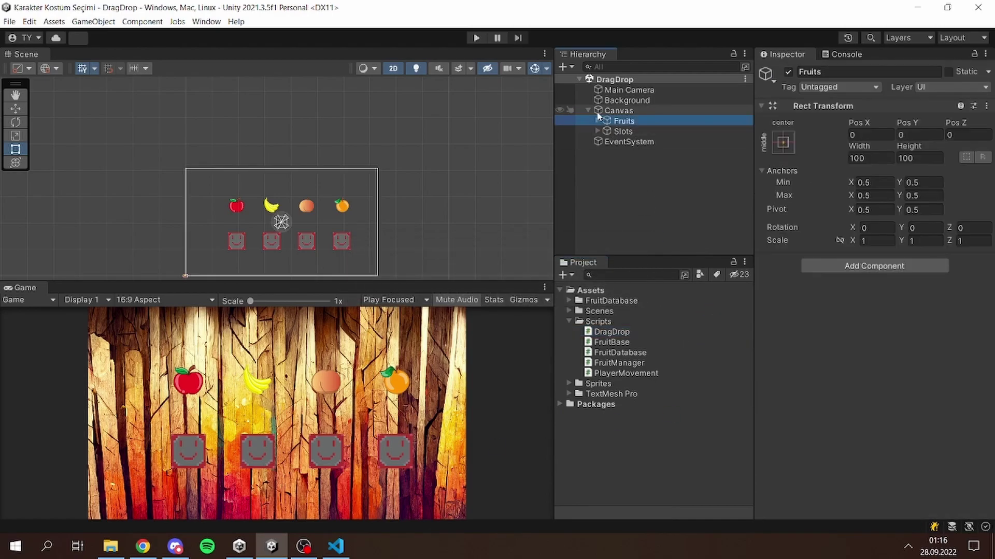
click(596, 120)
click(634, 133)
shift+click(641, 164)
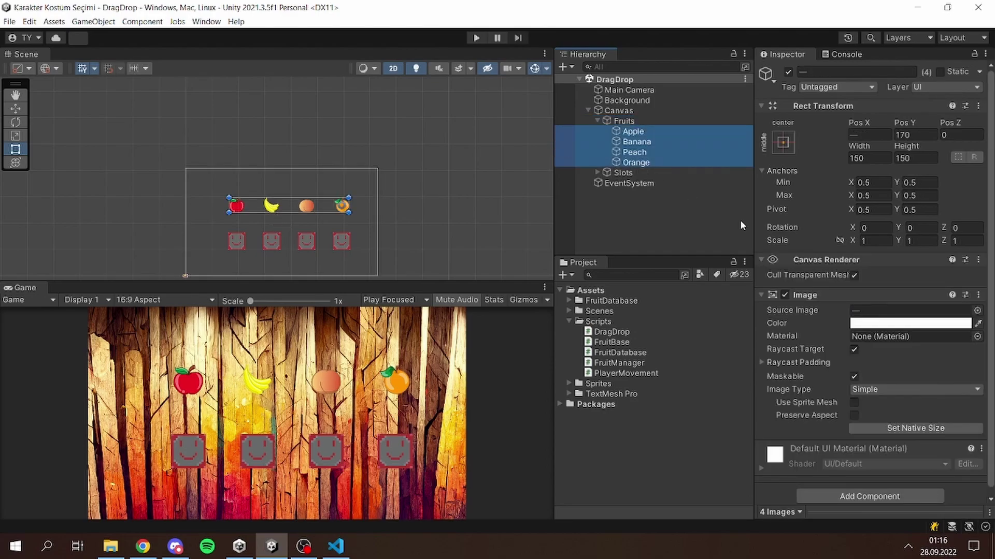
drag(611, 332, 860, 466)
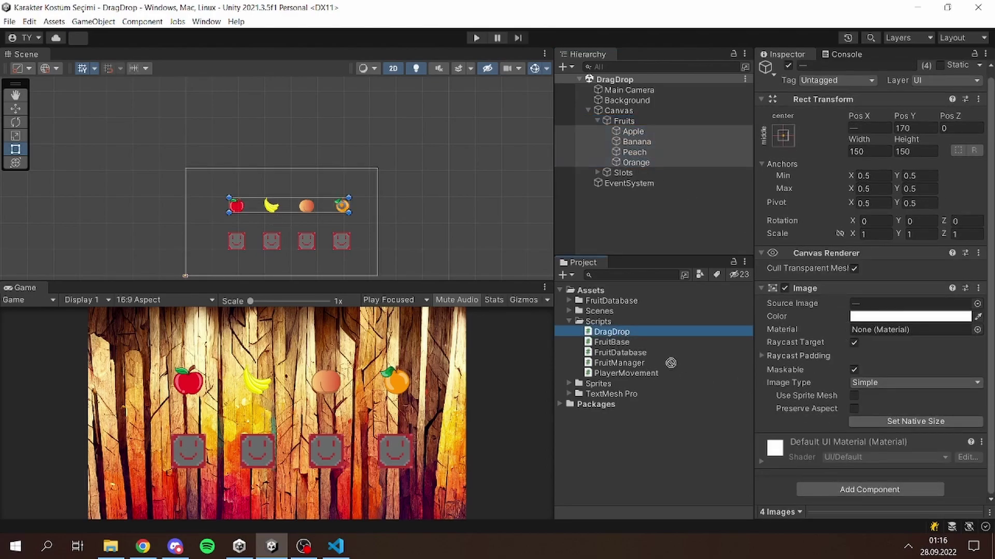
double_click(628, 334)
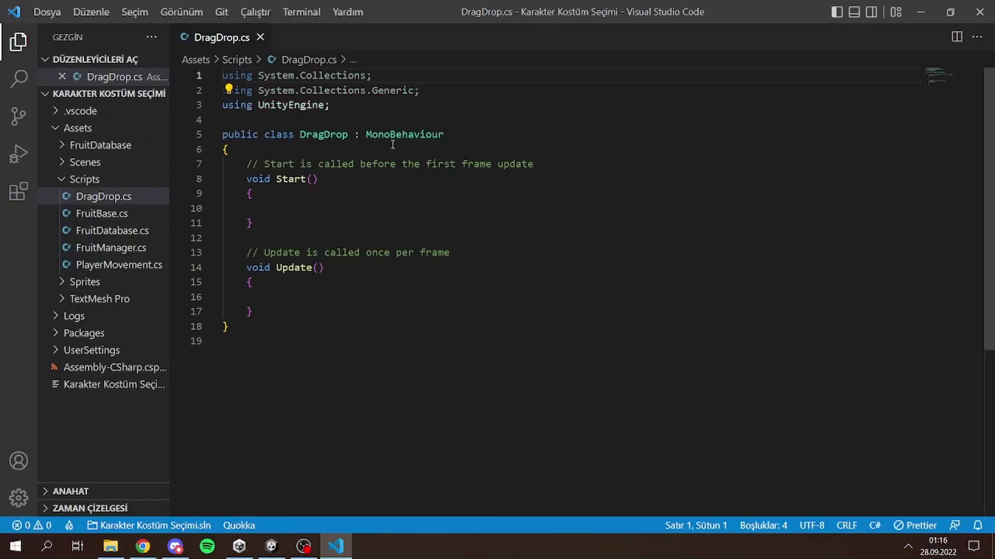
- Delete the default Start and Update methods and add a new line below the using statements
drag(252, 310, 247, 164)
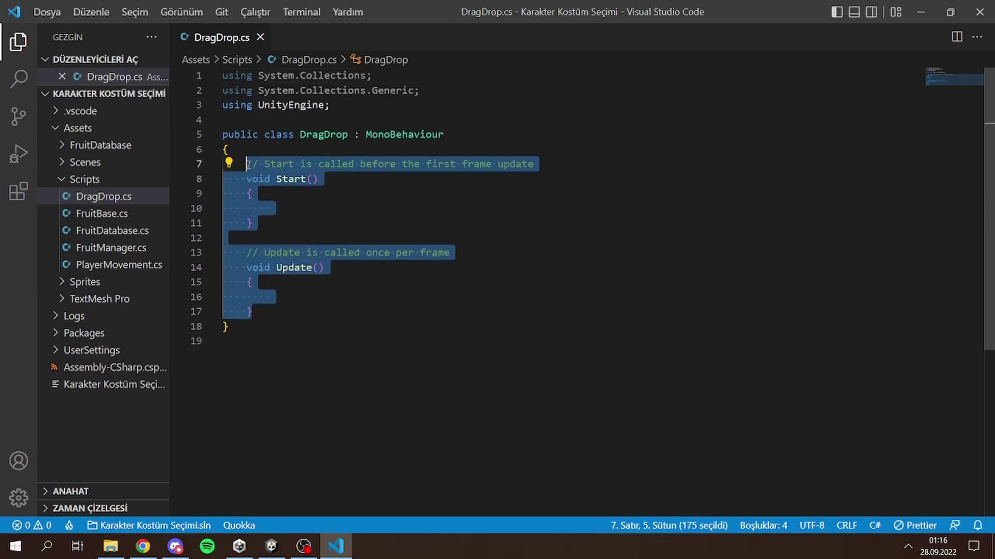
key(BackSpace)
click(362, 106)
key(Return)
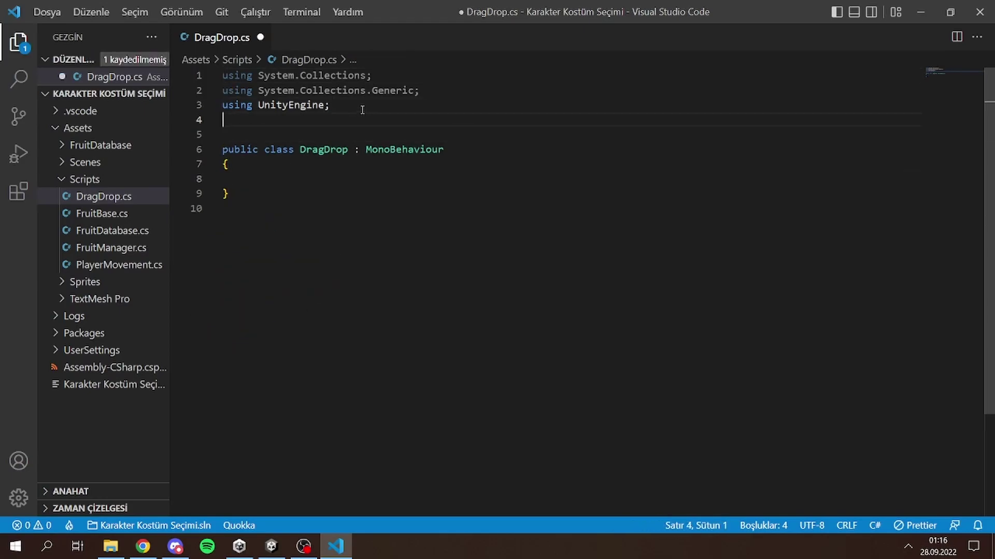
- Add 'using UnityEngine.EventSystems;' with IntelliSense completion, ending at the class declaration
text(using )
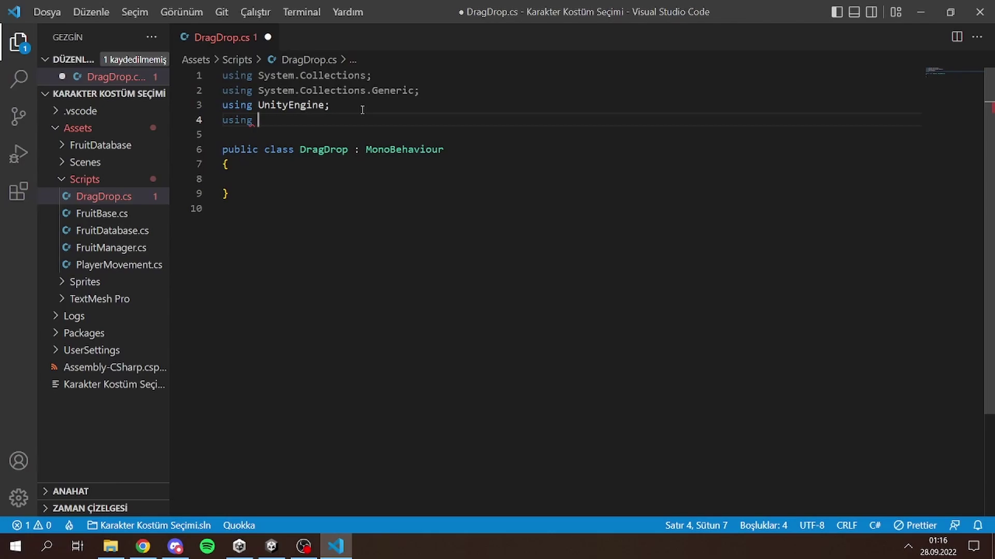
text(Unity)
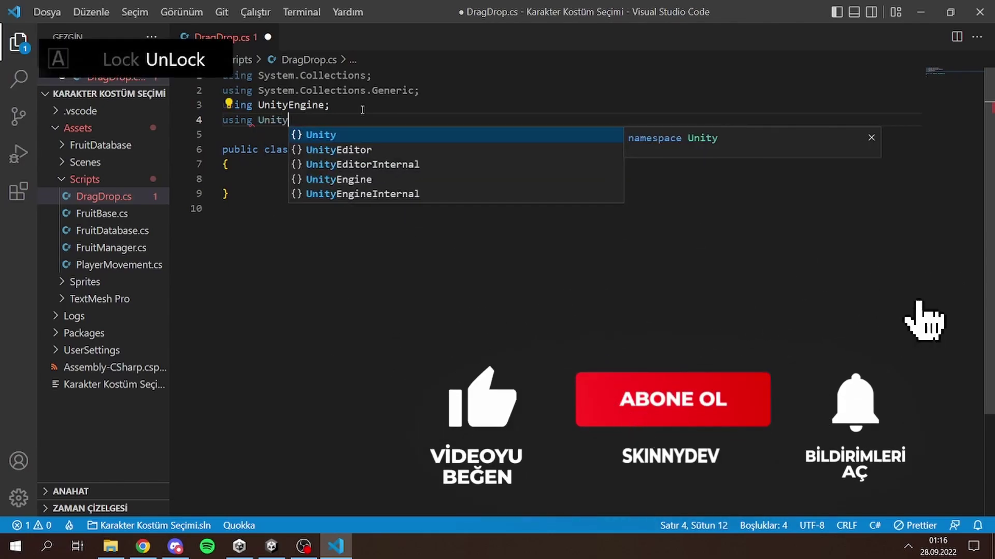
key(Down)
key(Down)
key(Tab)
text(.ev)
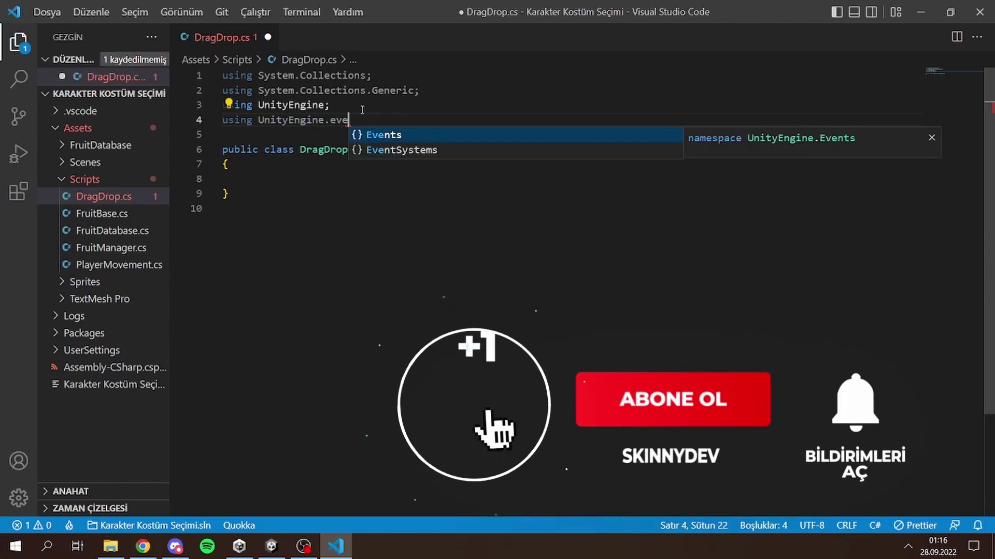
key(Down)
key(Tab)
text(;)
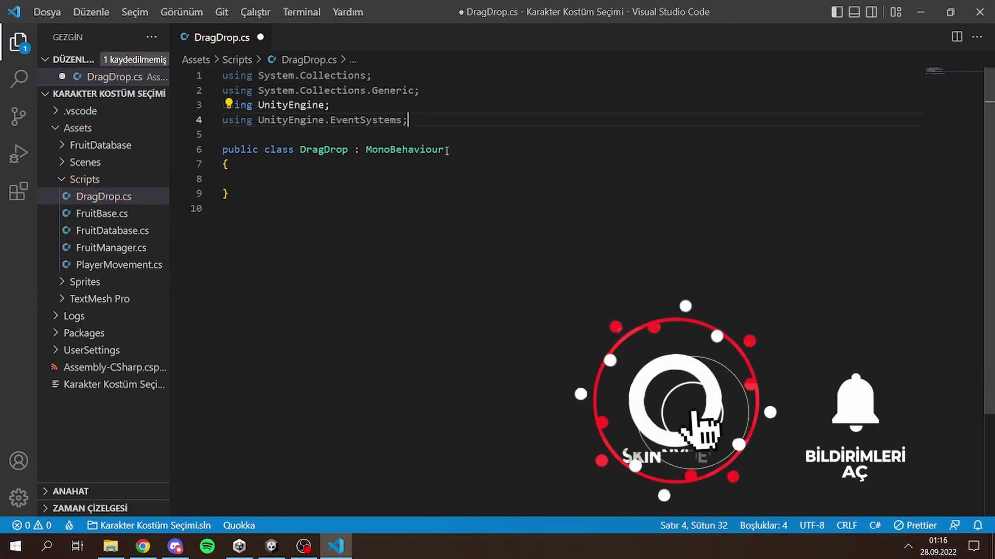
key(Down)
click(546, 155)
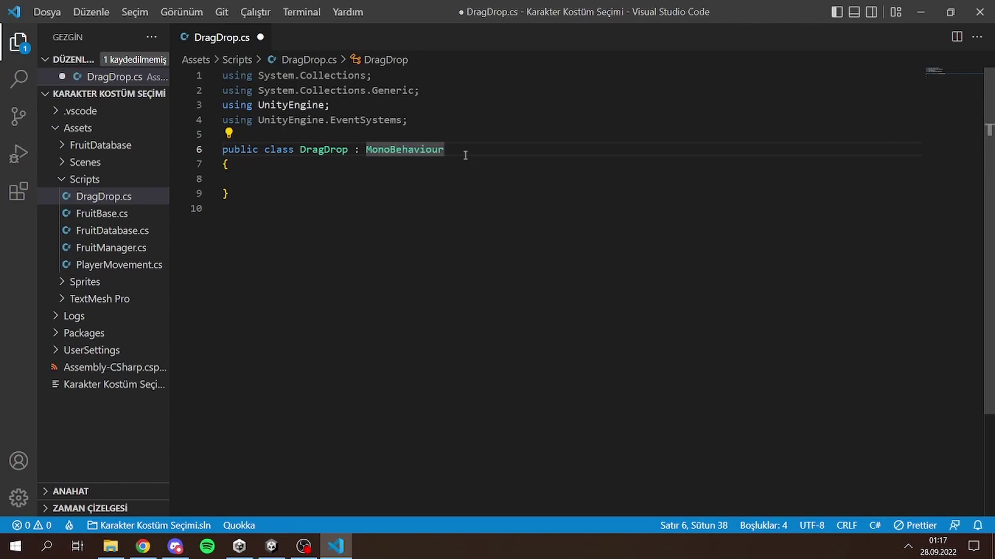
- Add IPointerDownHandler after MonoBehaviour in the DragDrop class declaration
text(,)
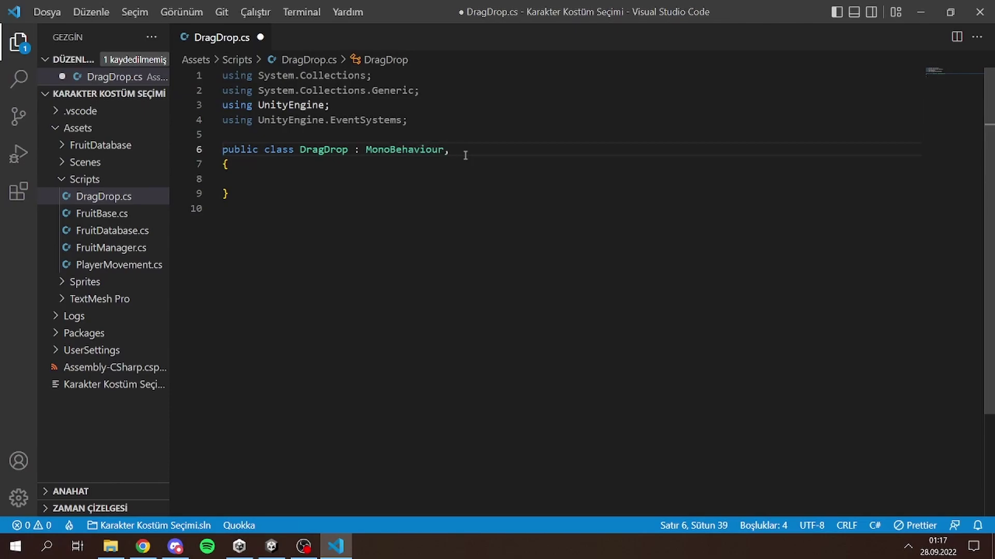
text( IPO)
key(Caps_Lock)
key(Caps_Lock)
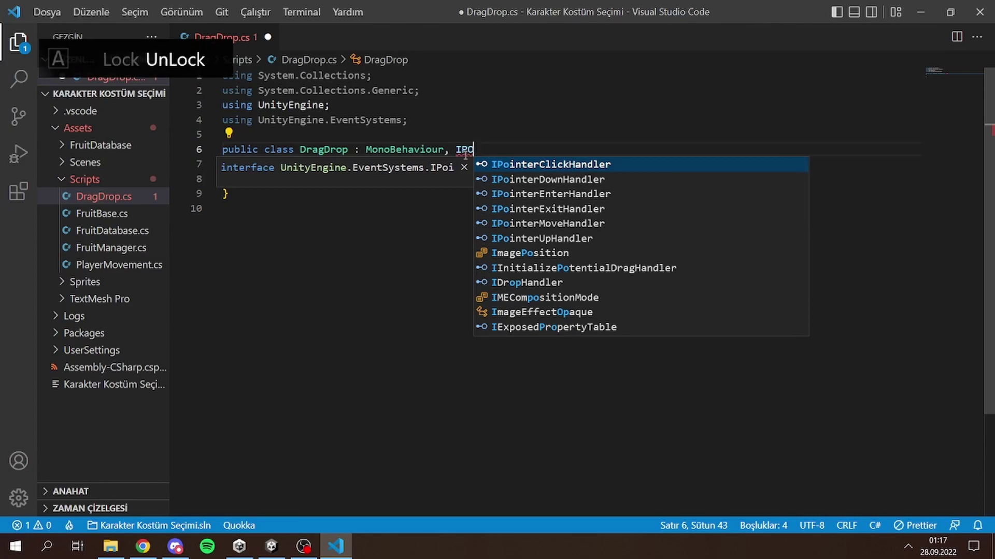
key(BackSpace)
text(ointe)
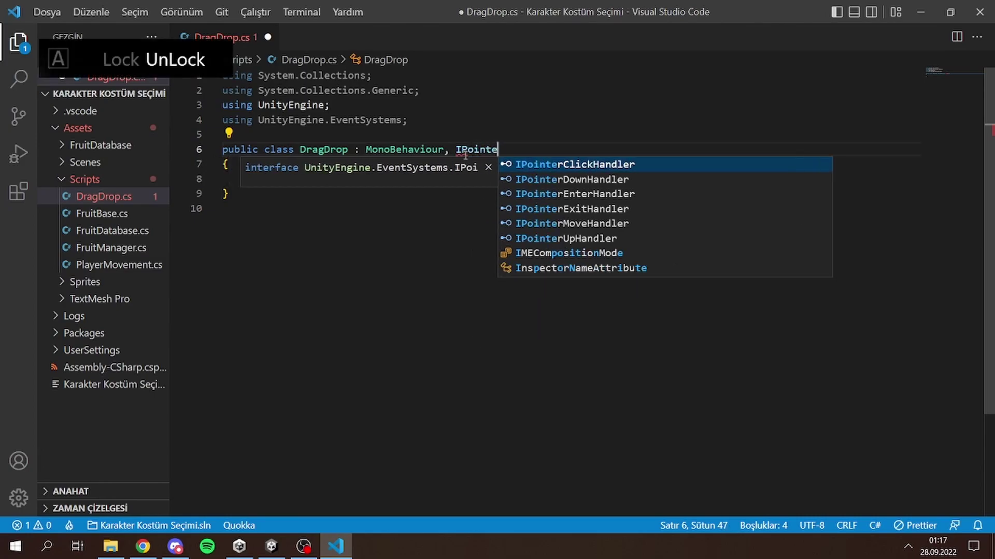
text(rDwo)
key(BackSpace)
key(BackSpace)
text(ow)
key(Tab)
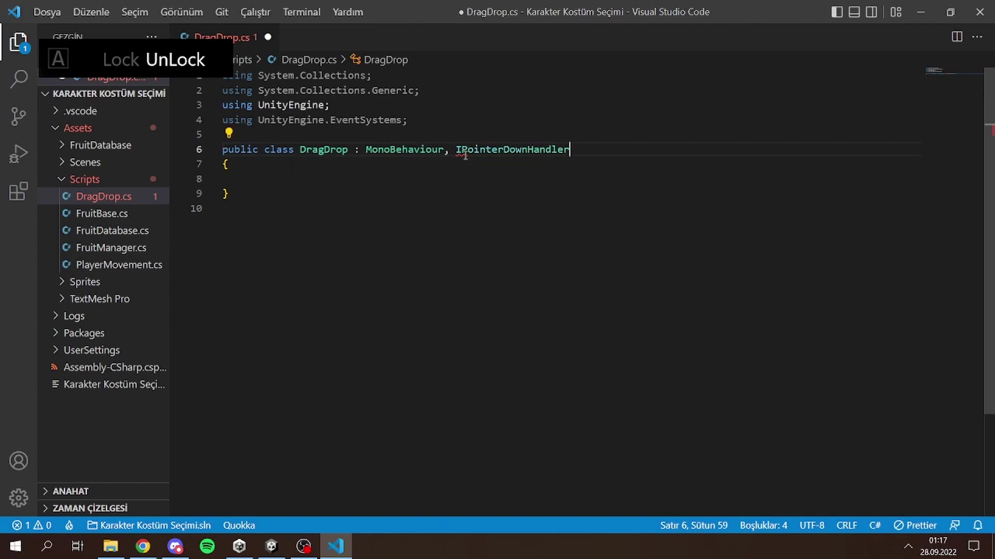
- Append IBeginDragHandler, IEndDragHandler and IDragHandler to the class's interface list
text(,)
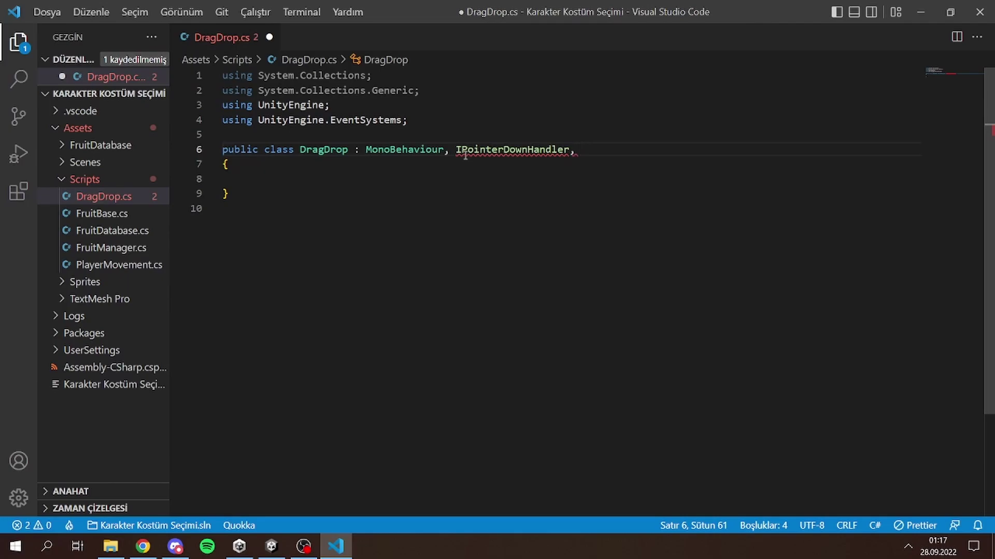
text( I)
key(Caps_Lock)
text(Begi)
key(Tab)
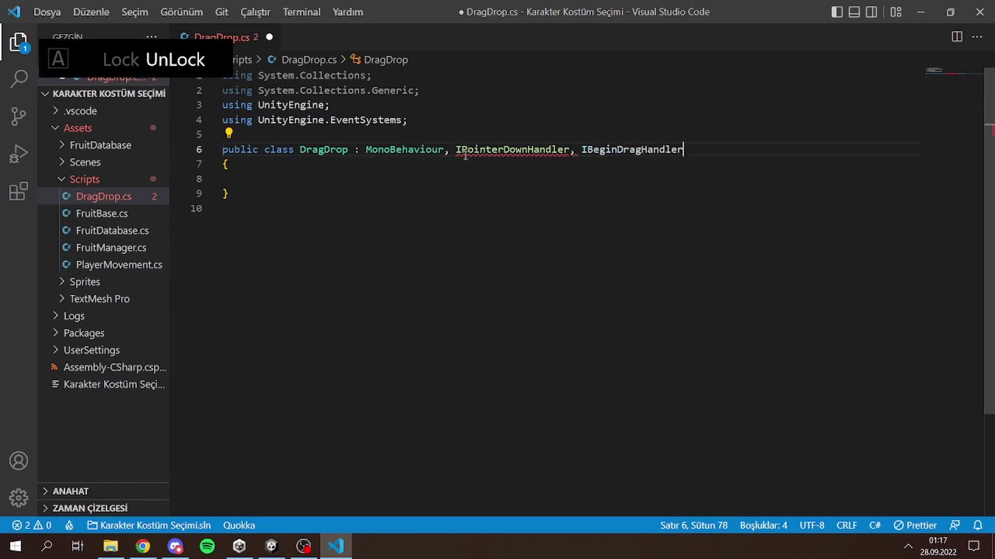
text(, I)
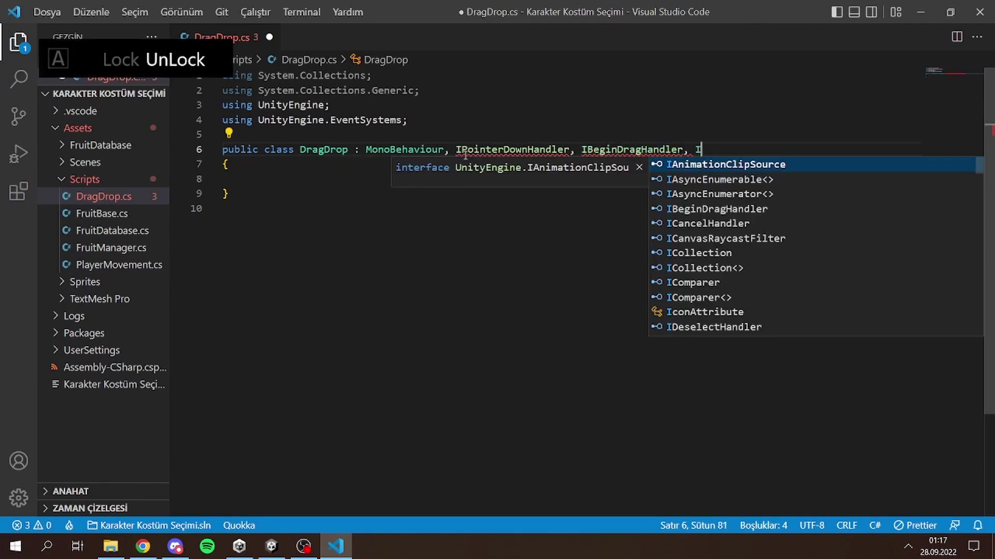
text(End)
key(Tab)
text(, )
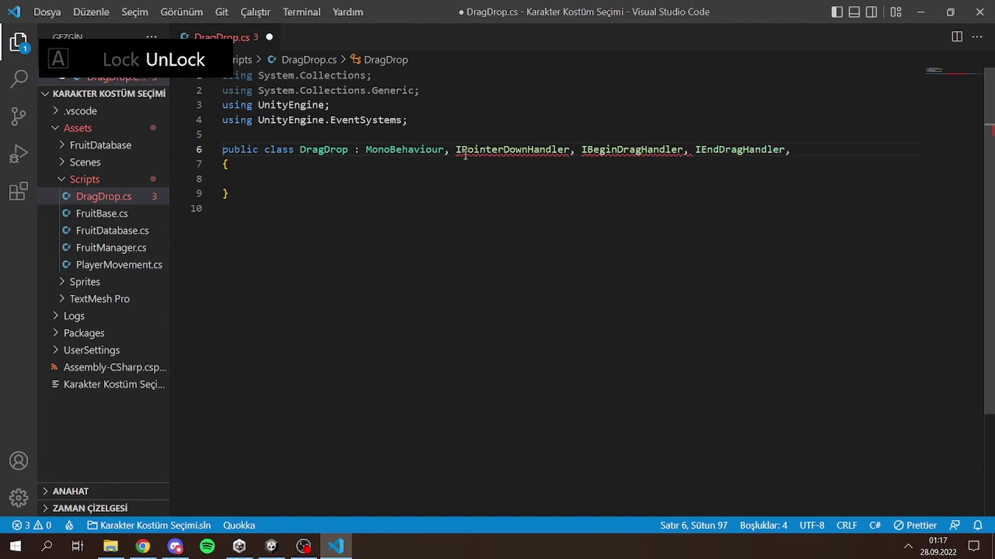
text(IDra)
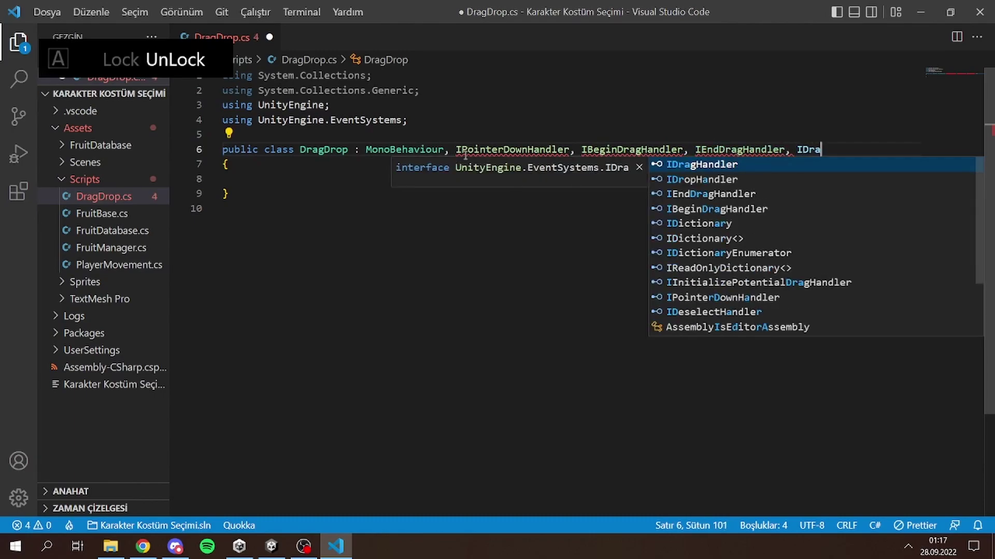
key(Tab)
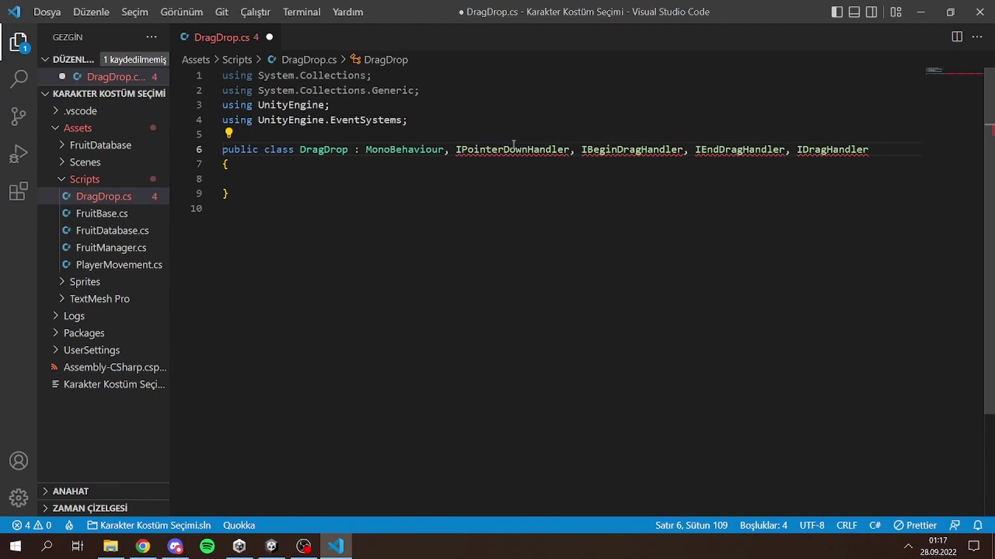
- Generate the OnPointerDown(PointerEventData eventData) stub with the 'Arabirimi uygula' quick fix
mouse_move(533, 151)
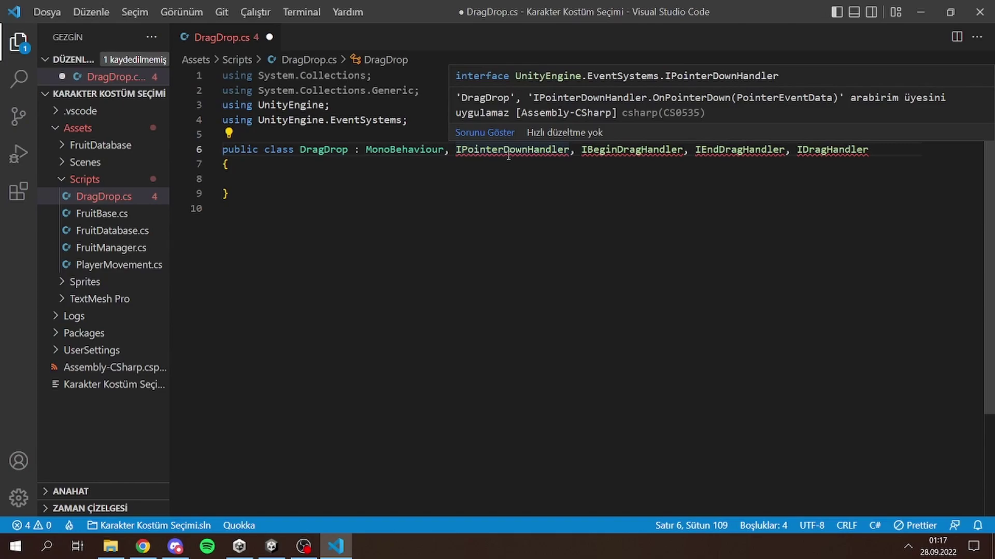
click(509, 154)
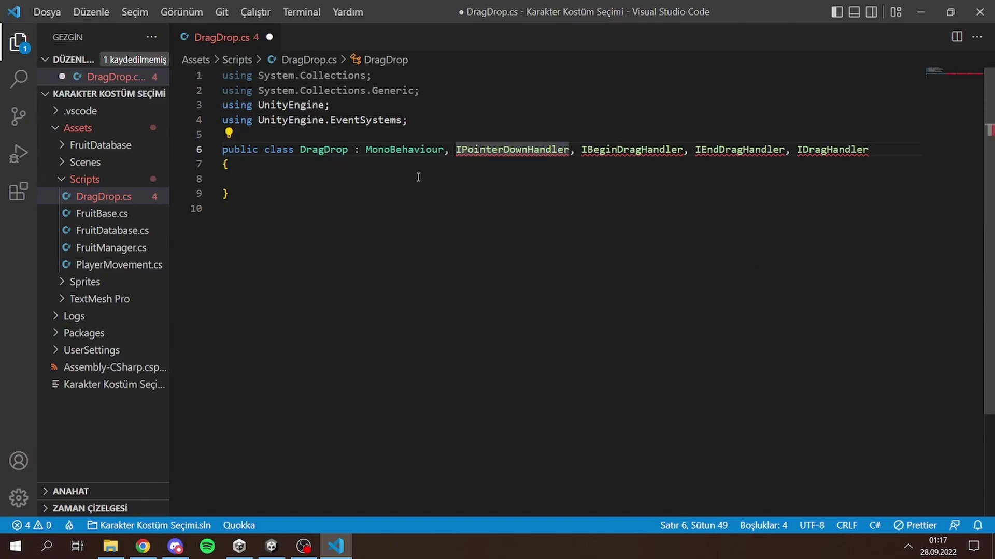
click(229, 135)
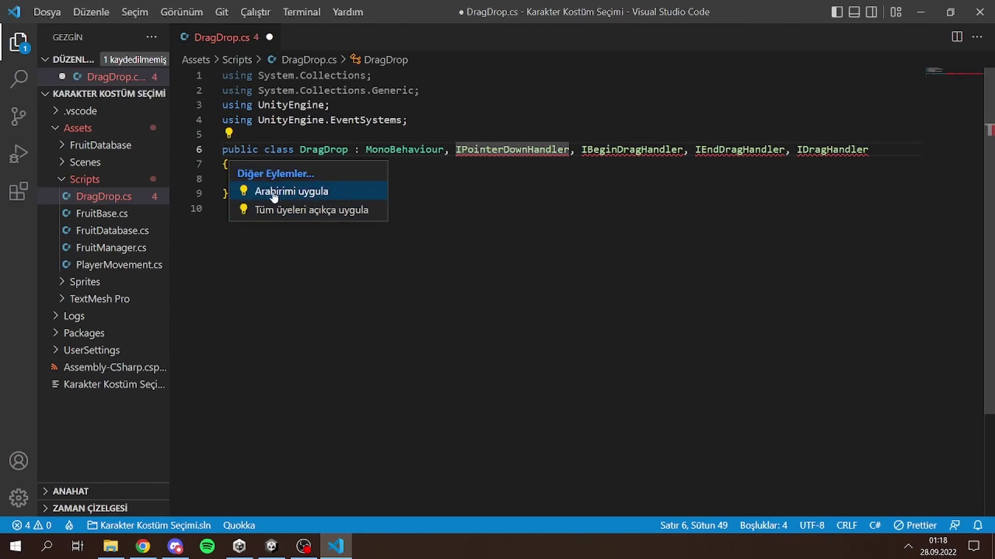
click(301, 192)
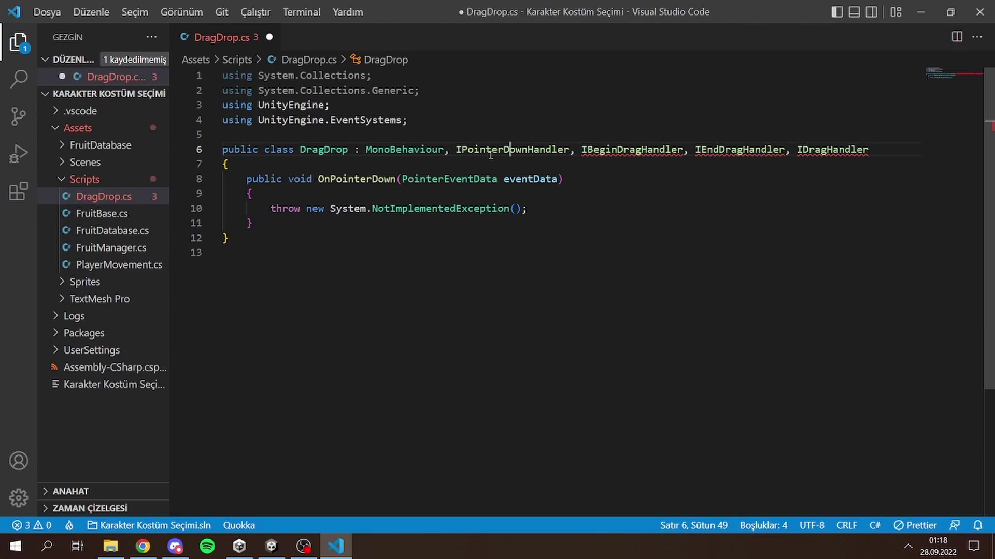
- Generate the OnBeginDrag and OnEndDrag stubs with the 'Arabirimi uygula' quick fix
click(635, 149)
click(228, 133)
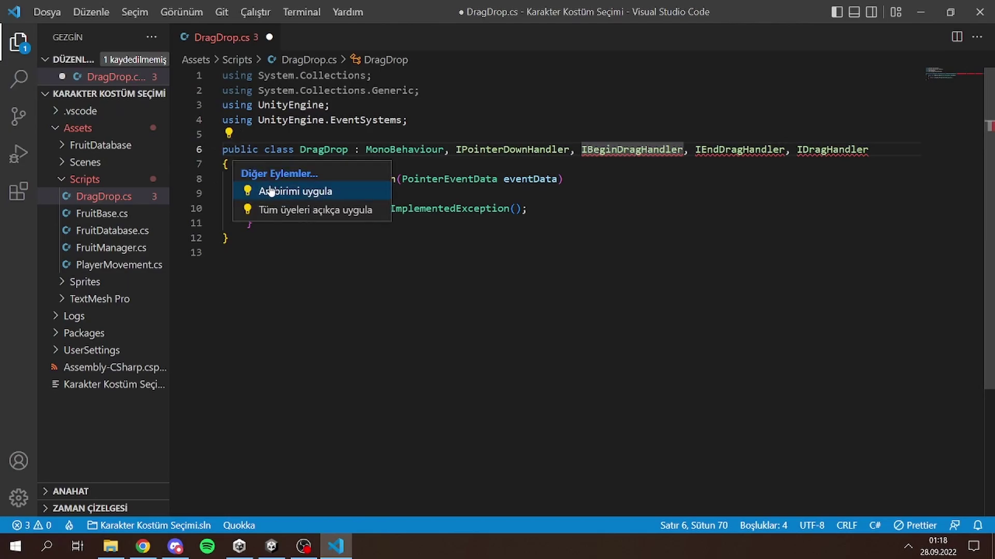
click(301, 192)
click(750, 150)
click(228, 133)
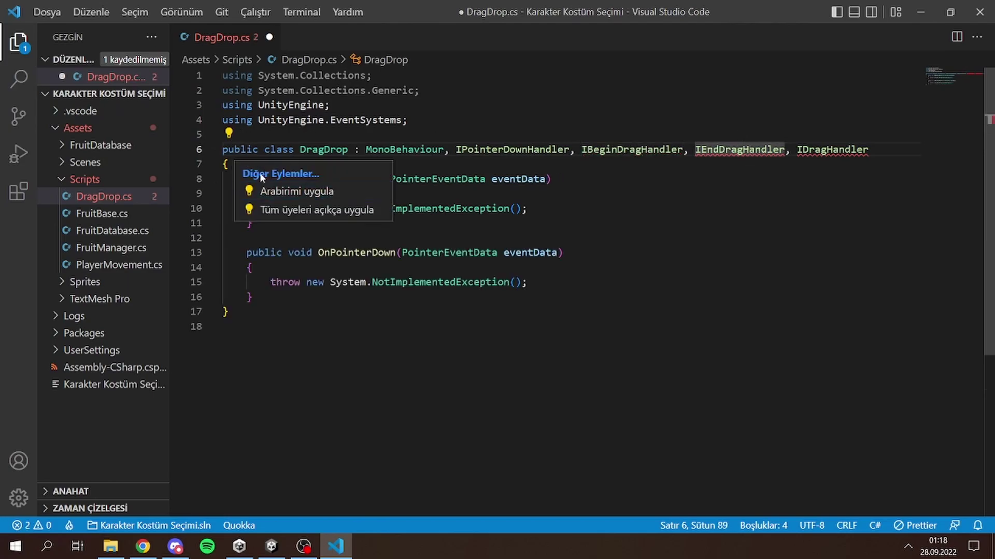
click(290, 189)
- Generate the OnDrag stub for IDragHandler the same way
click(821, 150)
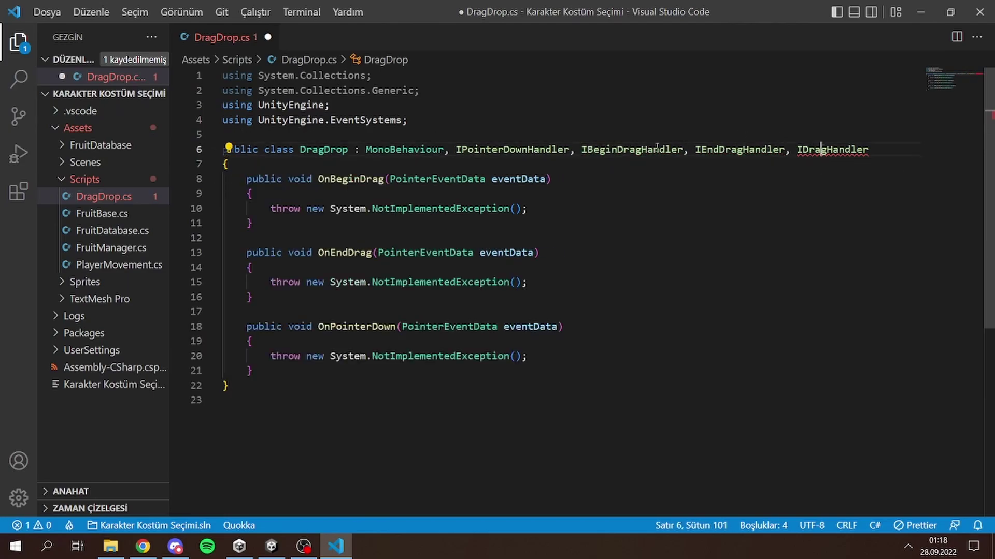
click(227, 132)
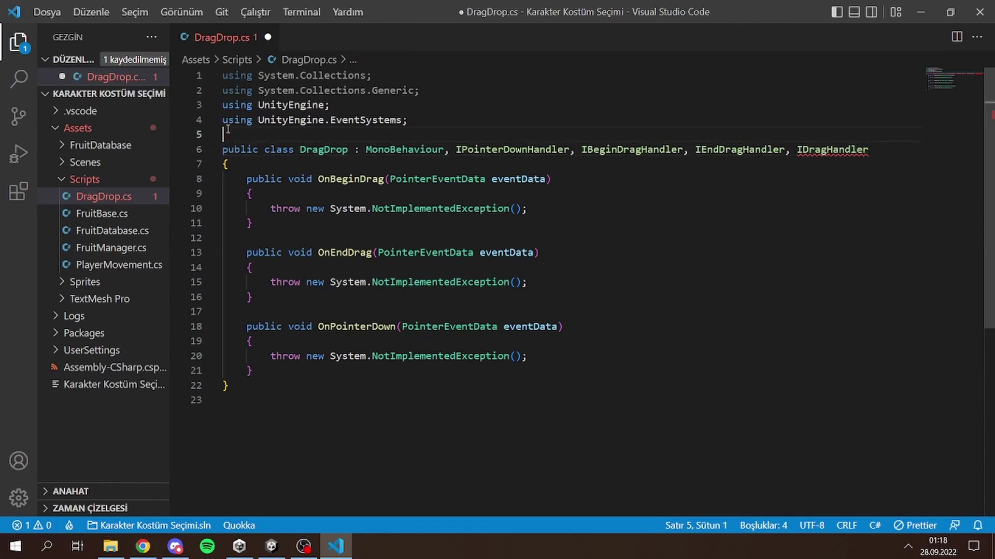
click(851, 150)
click(229, 133)
click(290, 192)
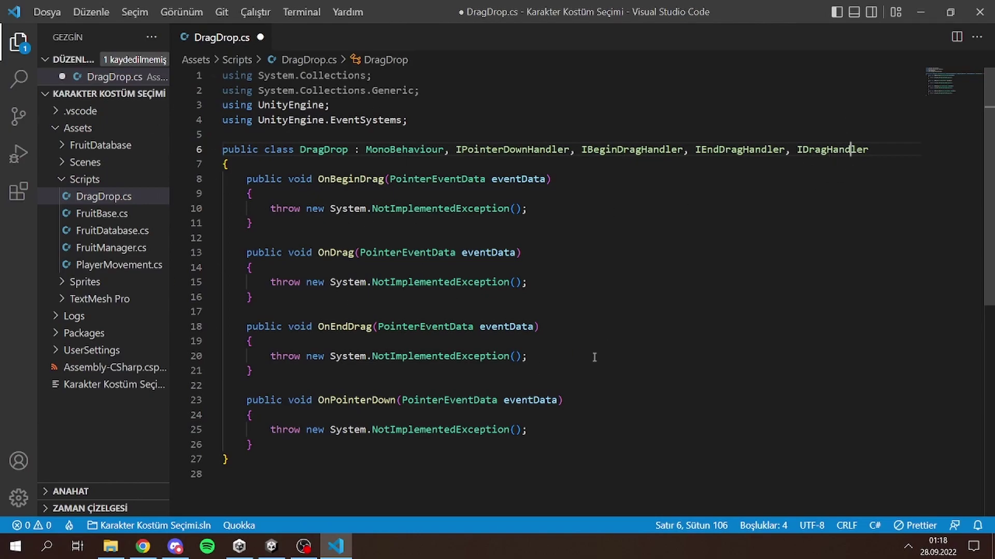
click(520, 263)
key(Up)
key(Up)
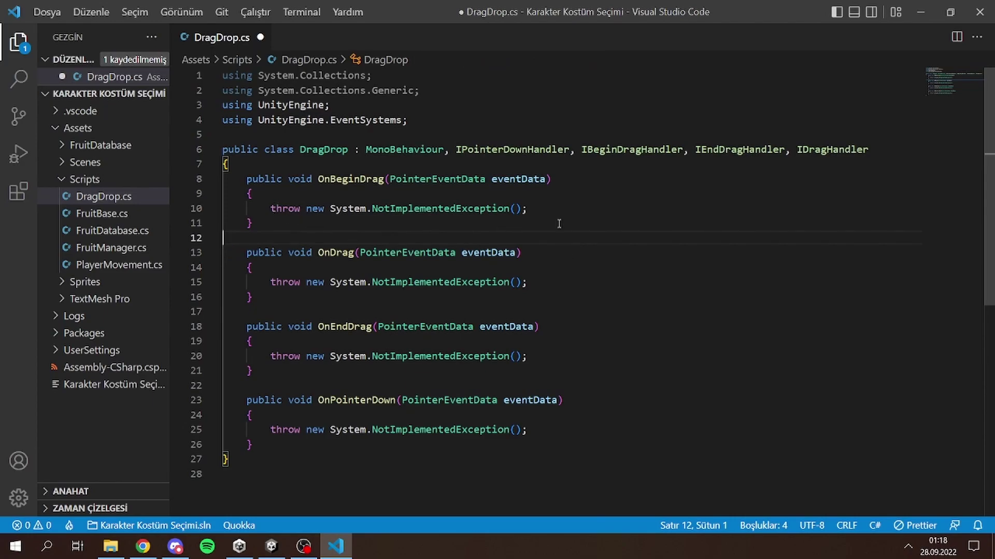
- Delete the NotImplementedException throw lines from OnBeginDrag, OnDrag, OnEndDrag and OnPointerDown
drag(564, 209, 217, 213)
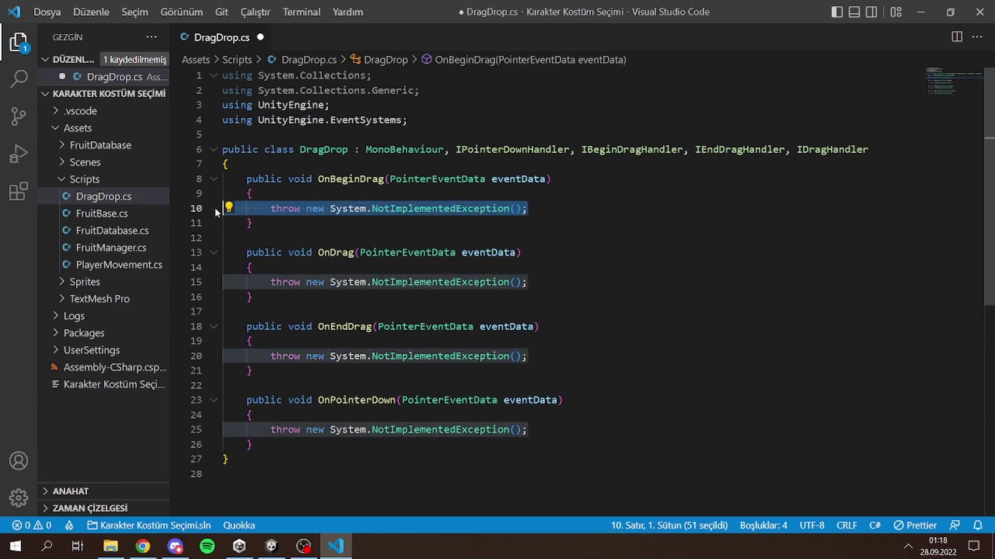
key(Delete)
drag(569, 282, 227, 282)
key(Delete)
drag(529, 356, 233, 355)
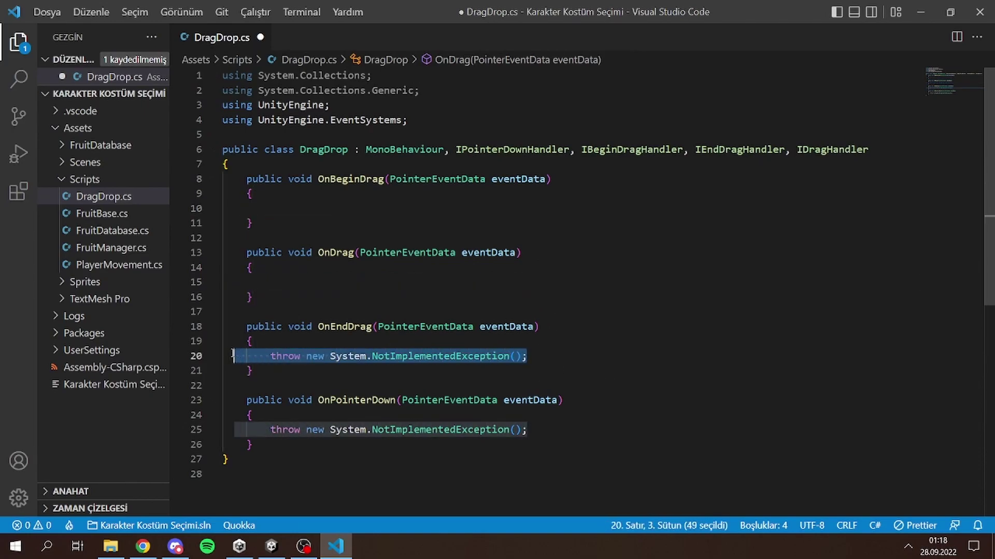
key(Delete)
drag(552, 431, 220, 431)
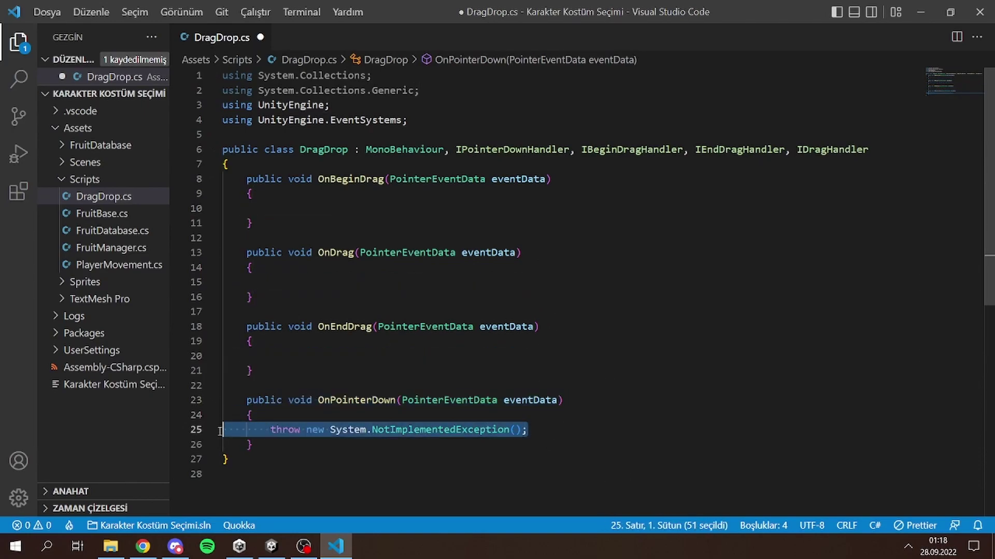
key(Delete)
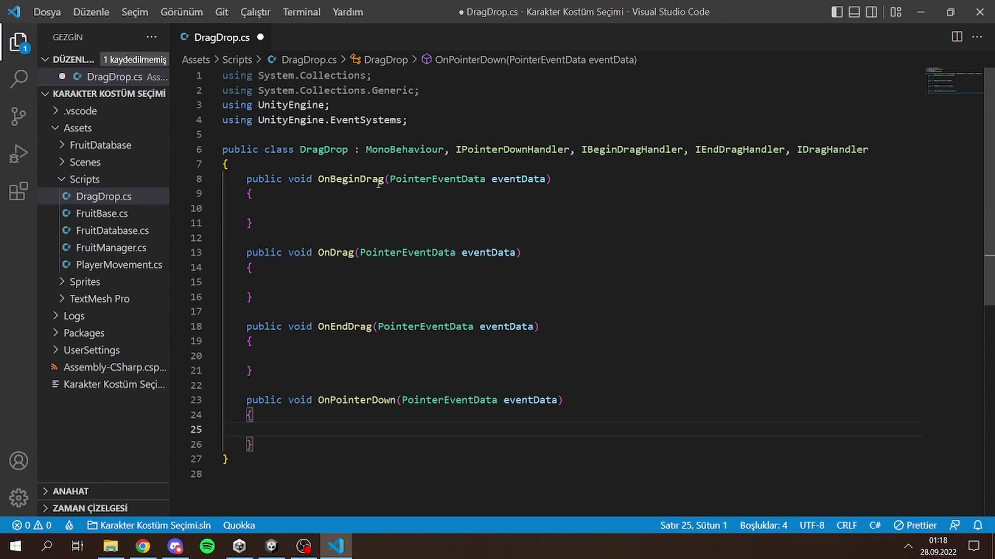
click(333, 205)
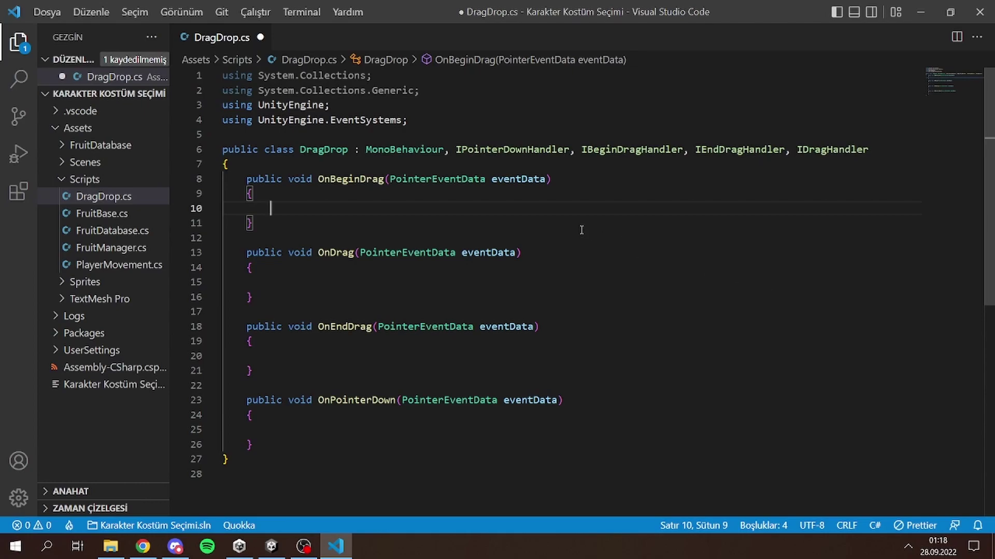
- Add Debug.Log("Sürükleme Başladı!"); to OnBeginDrag
text(Debug.Log)
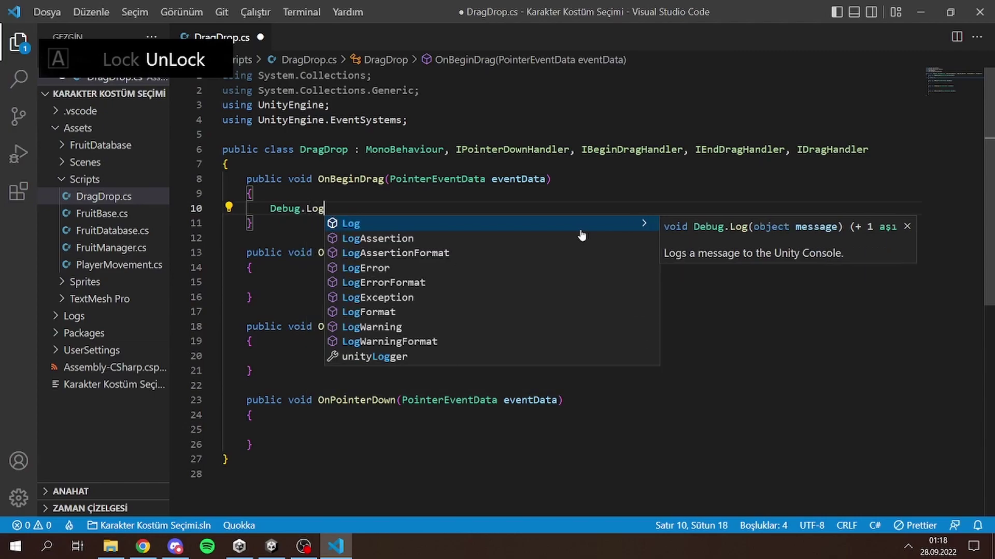
text(("";)
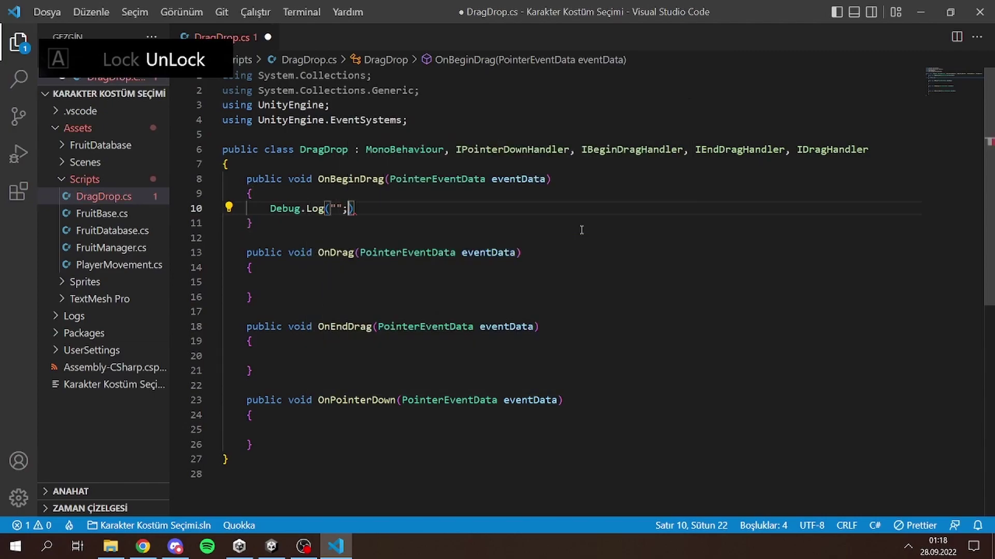
key(BackSpace)
key(Right)
text(;)
key(Left)
key(Left)
key(Left)
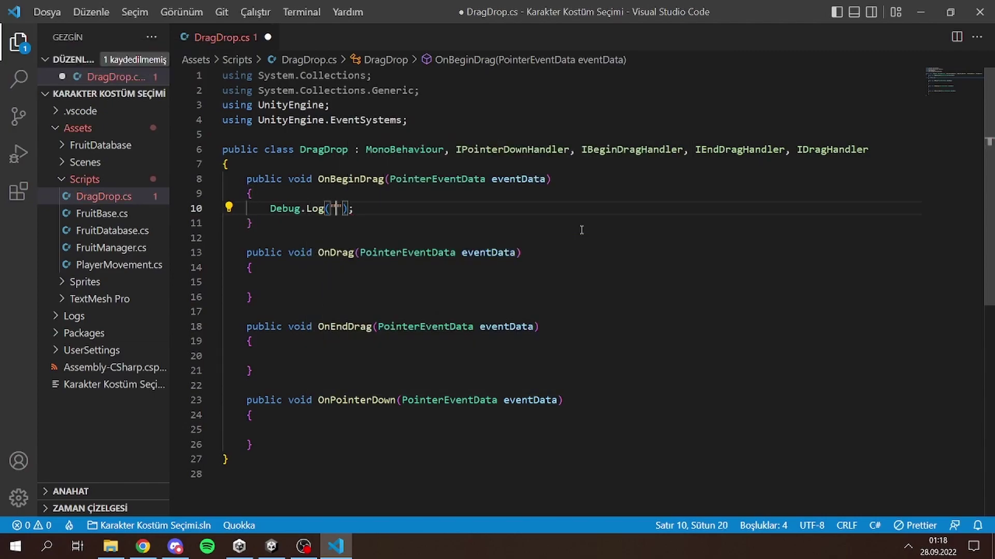
text(Sürük)
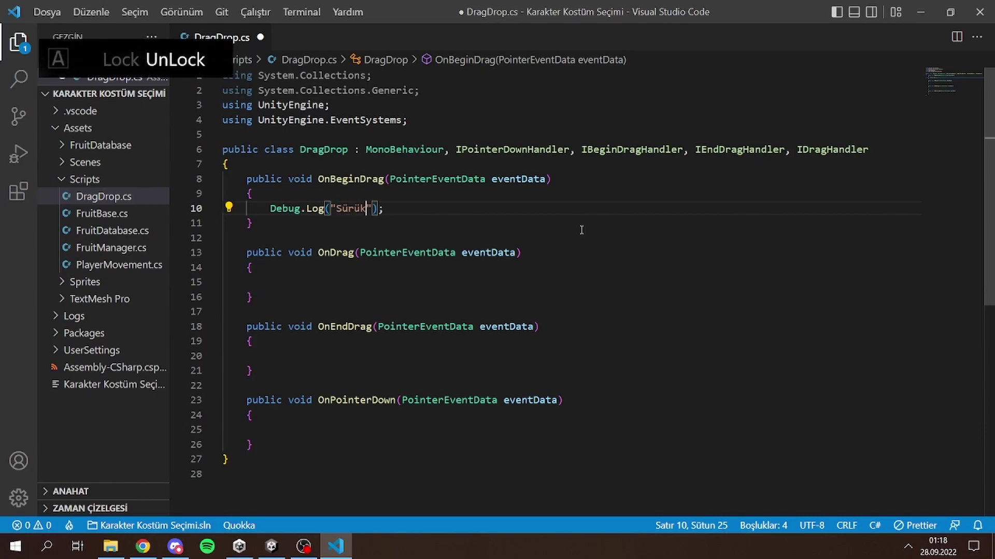
text(leme Başladı!)
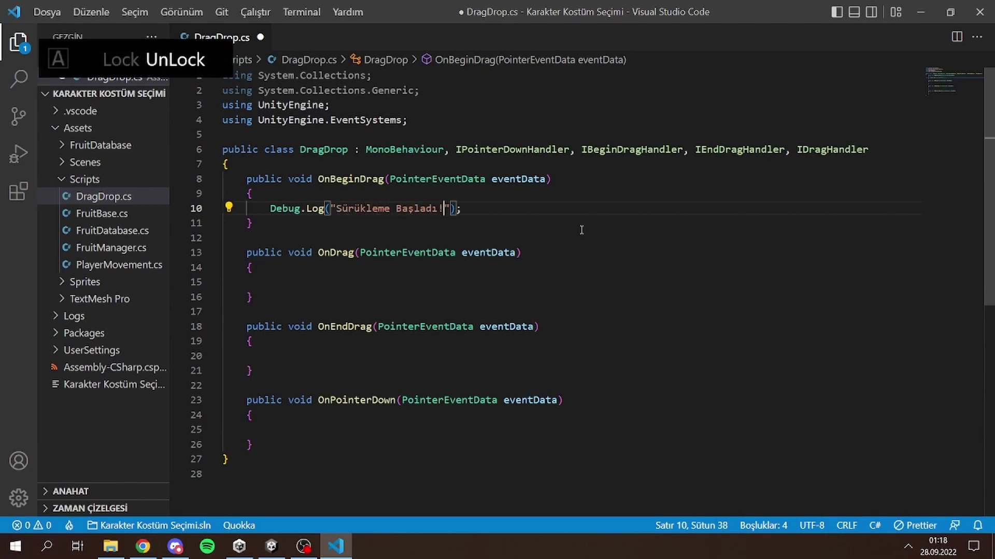
- Add Debug.Log("Sürükleme Bitti!"); to OnEndDrag and copy that line
click(362, 360)
text(Debu)
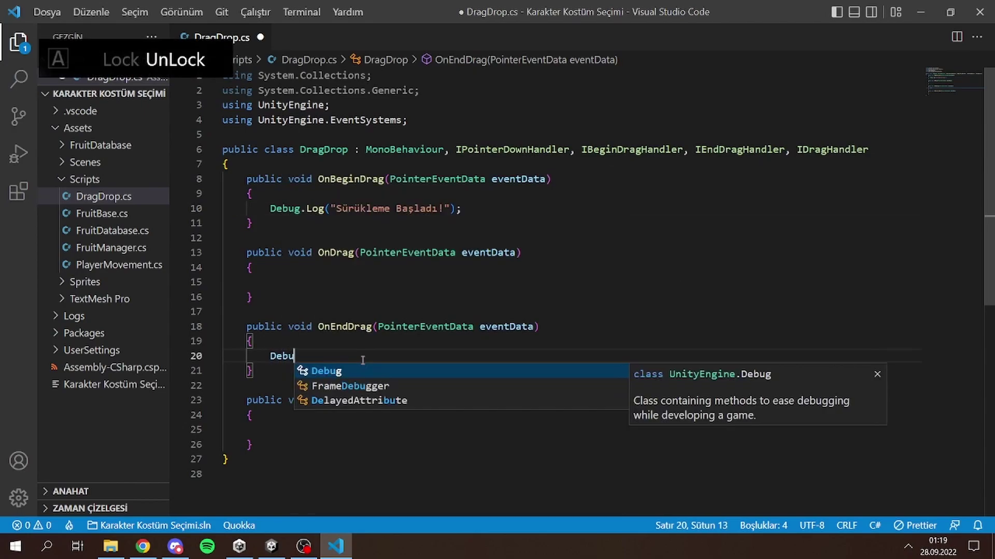
text(g.Log)
key(Escape)
text((")
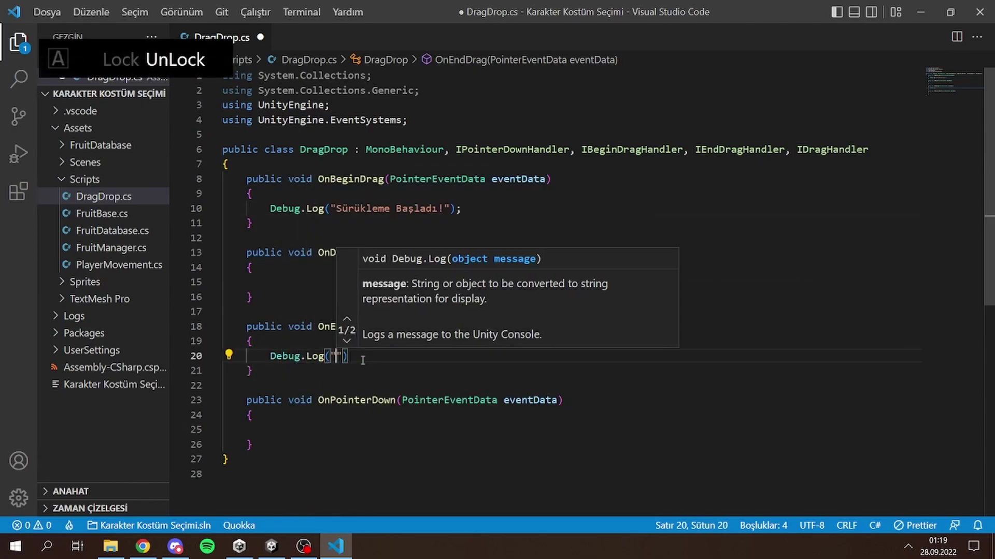
text(Sürükleme )
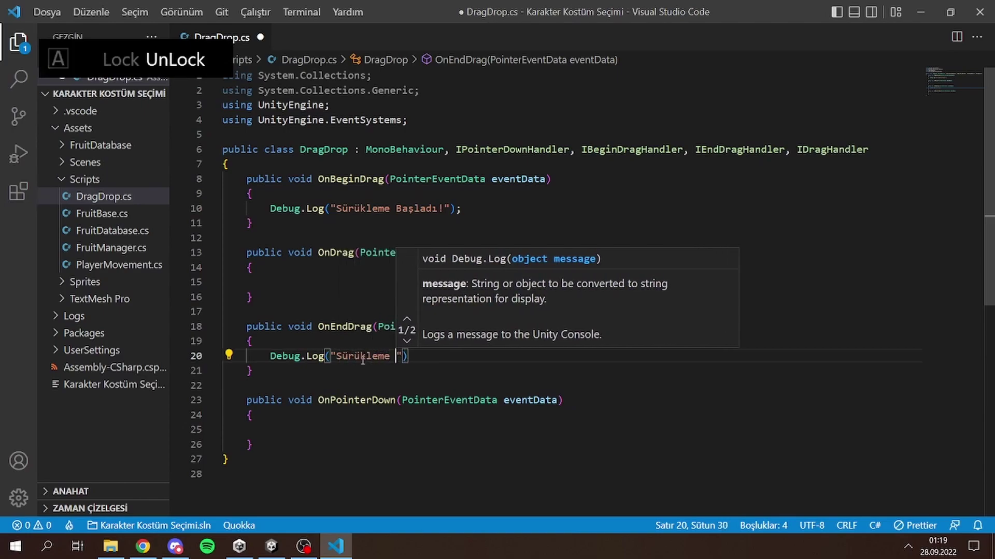
text(Bitti!");)
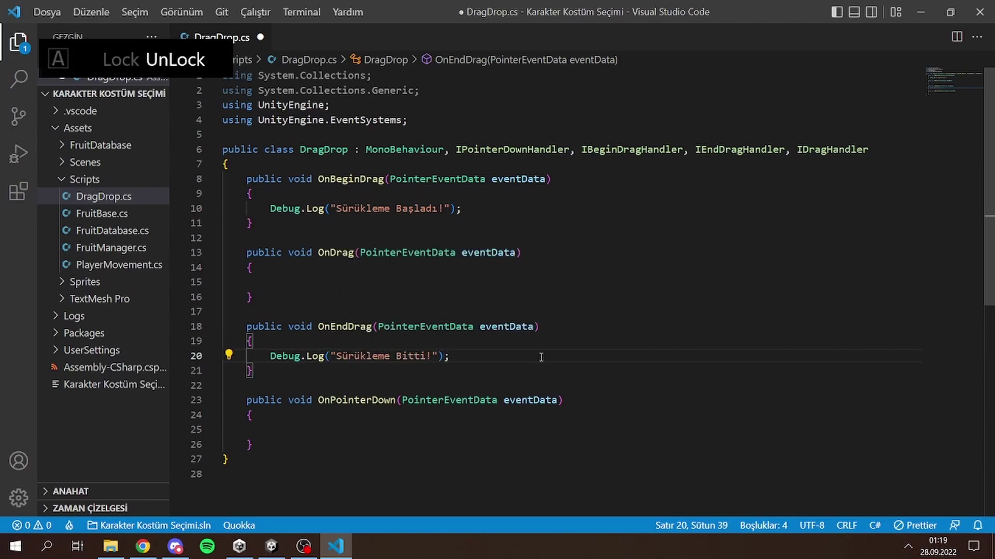
key(shift+Home)
key(ctrl+c)
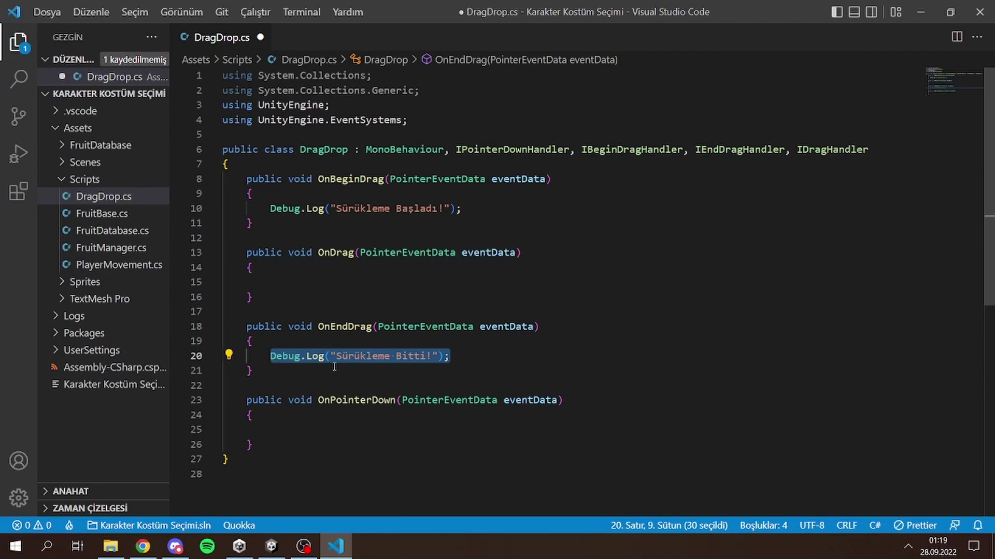
click(386, 284)
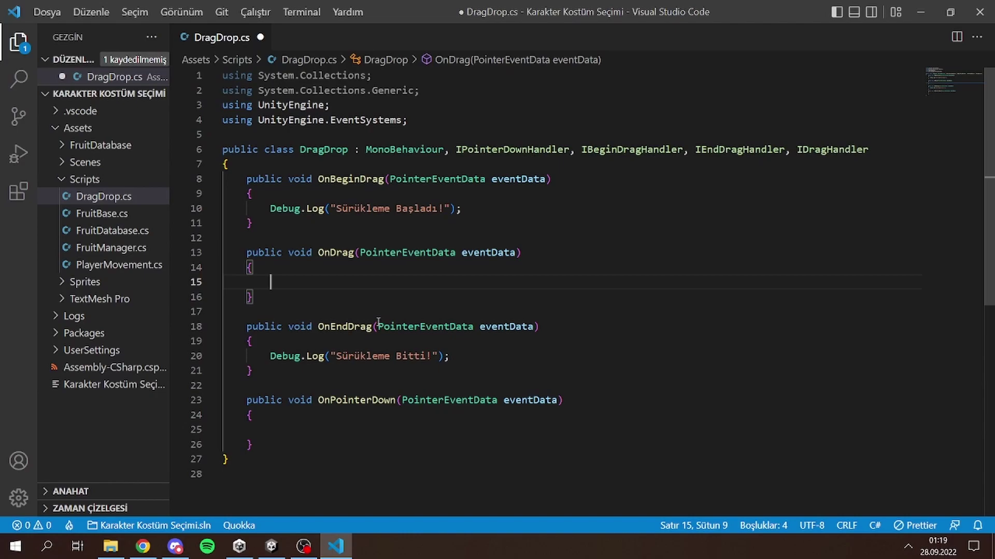
- Paste the log line into OnDrag and change its message to "Sürükleniyor!"
key(ctrl+v)
key(shift+Left)
key(shift+Left)
key(shift+Left)
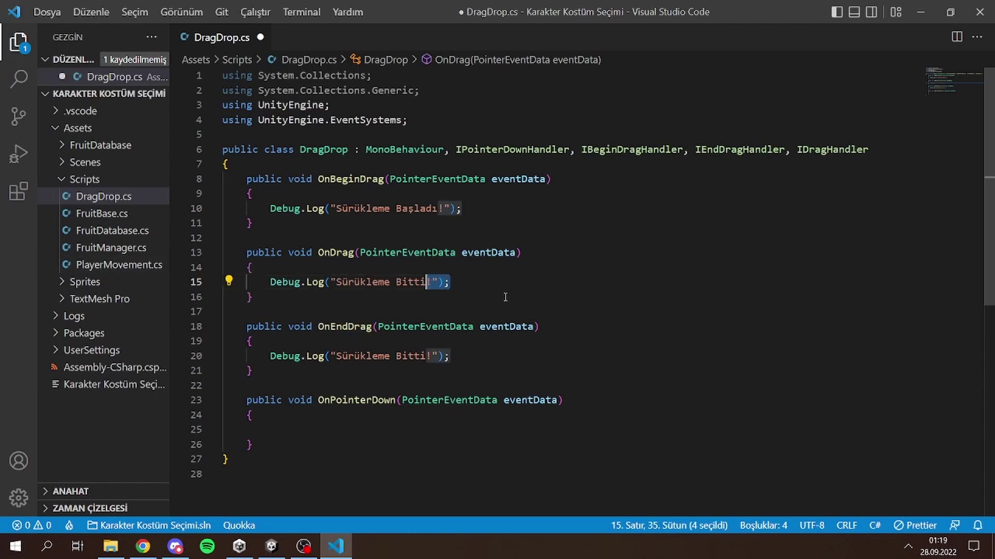
key(Left)
key(Delete)
key(ctrl+BackSpace)
key(BackSpace)
key(BackSpace)
key(BackSpace)
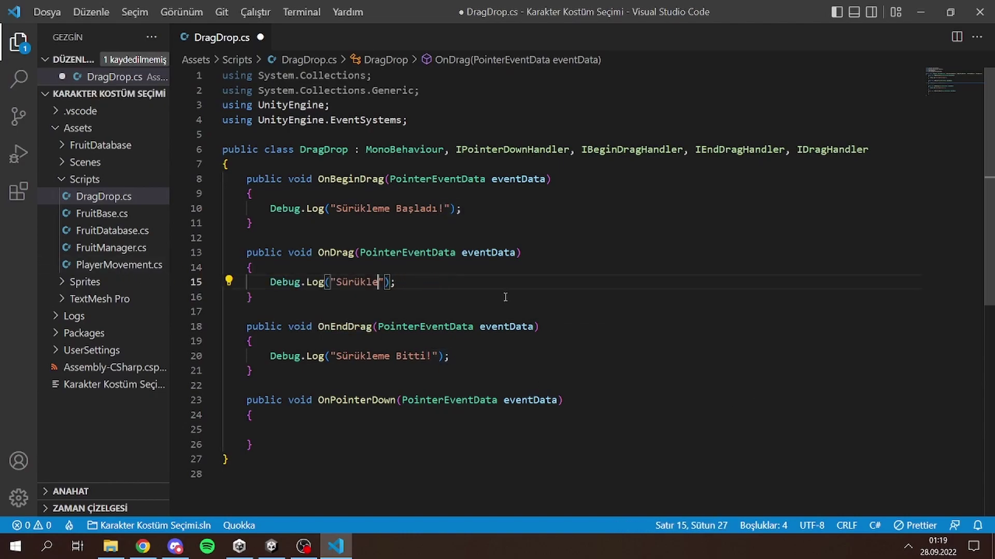
text(niyor!)
- Paste the log line into OnPointerDown as "Tıkladın!", save DragDrop.cs and return to Unity
click(334, 426)
key(Tab)
key(Tab)
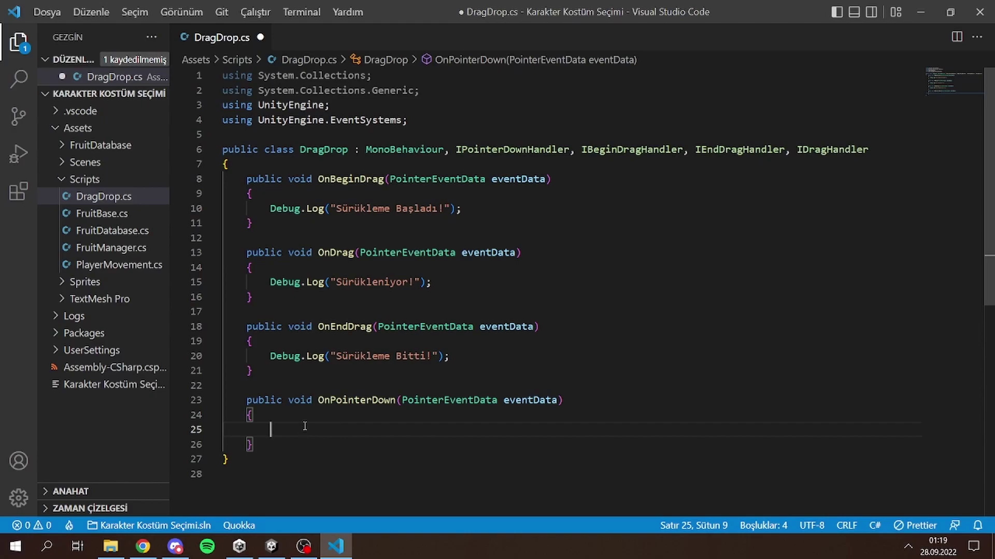
key(ctrl+v)
key(Left)
key(Left)
key(Left)
key(BackSpace)
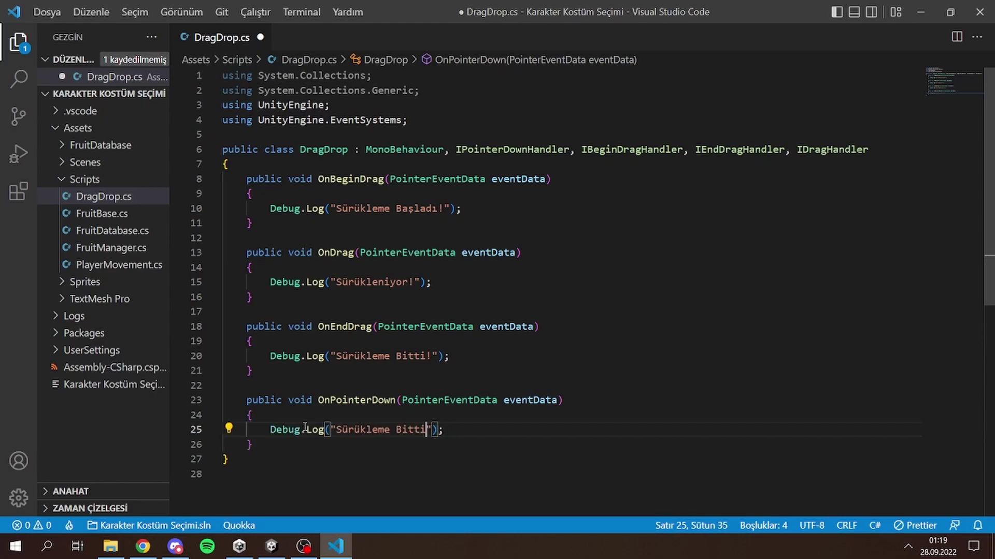
key(BackSpace)
key(BackSpace)
key(BackSpace)
key(BackSpace)
key(BackSpace)
key(BackSpace)
key(BackSpace)
key(BackSpace)
key(Caps_Lock)
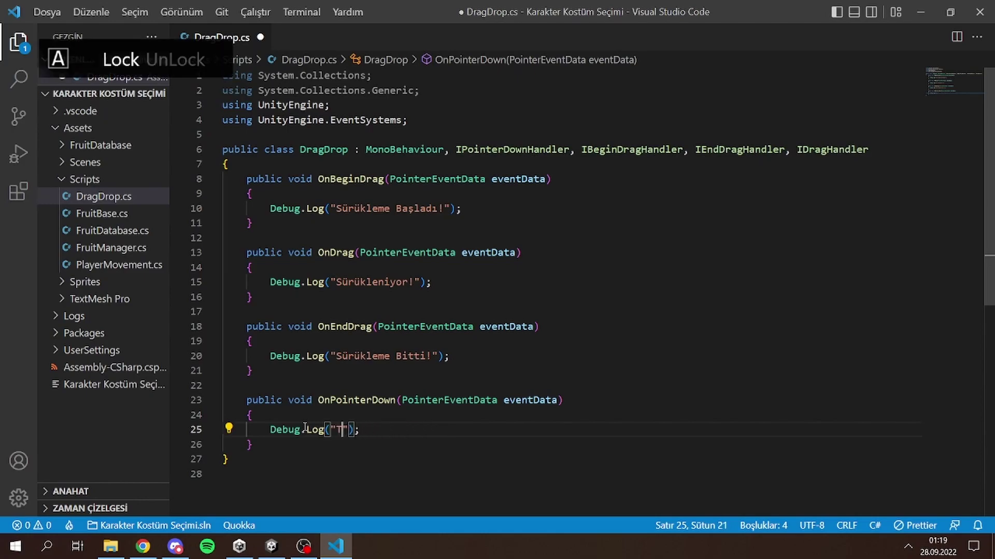
text(Tıkladın!)
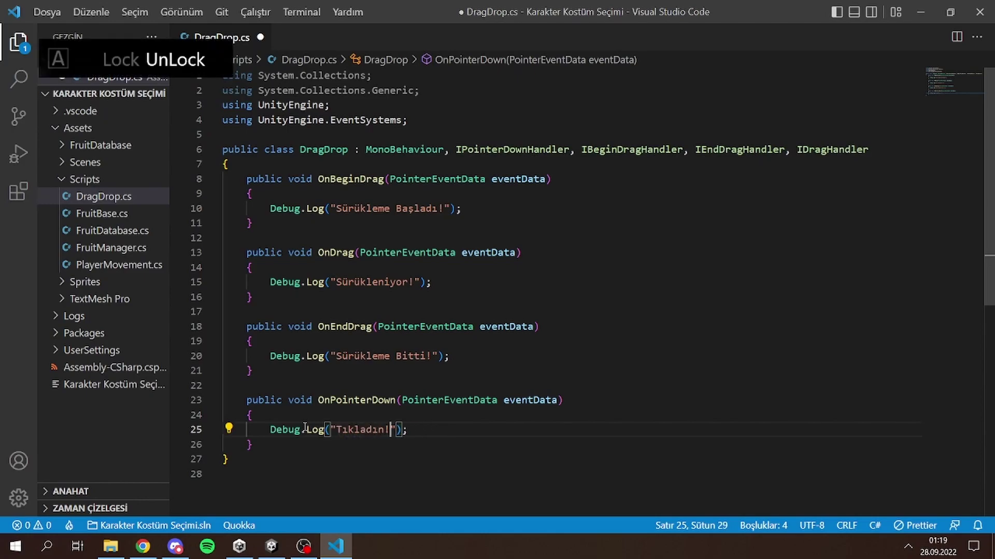
key(ctrl+s)
key(alt+Tab)
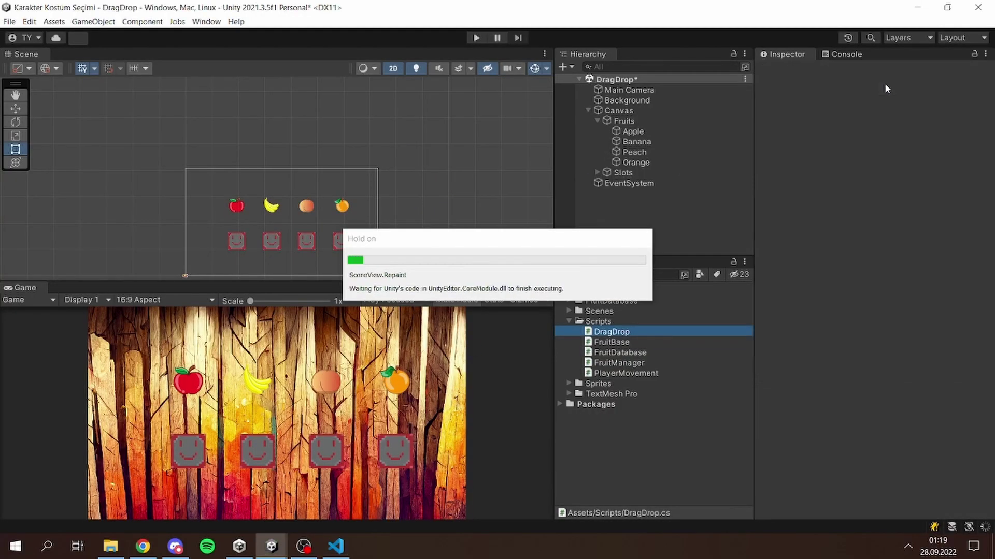
- Show the Console, enter Play mode and drag a fruit across the Game view
click(834, 55)
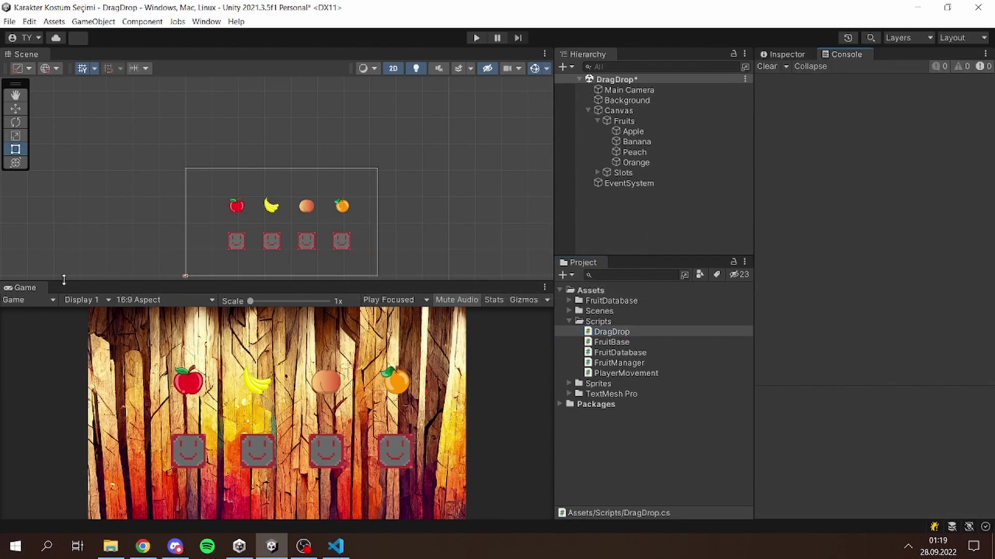
click(475, 39)
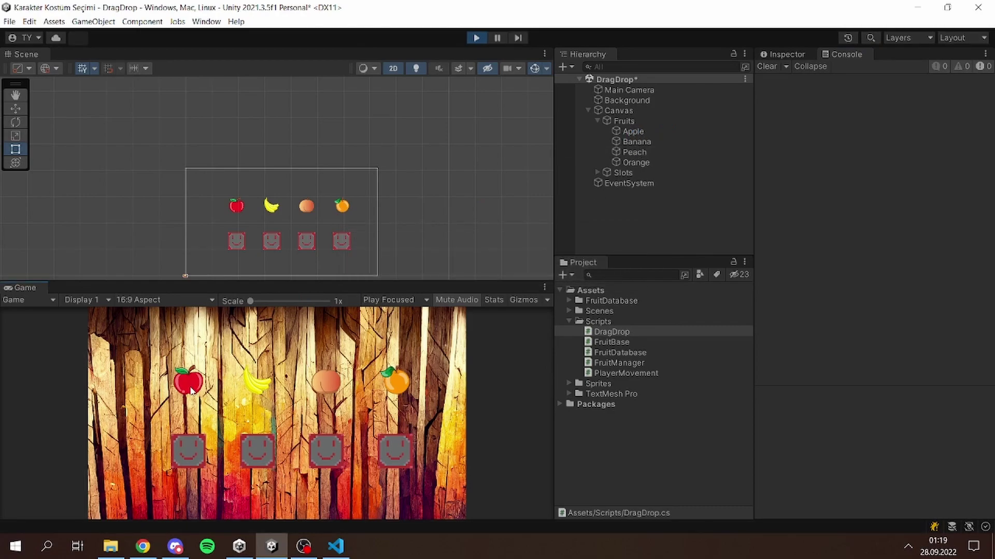
drag(191, 391, 755, 221)
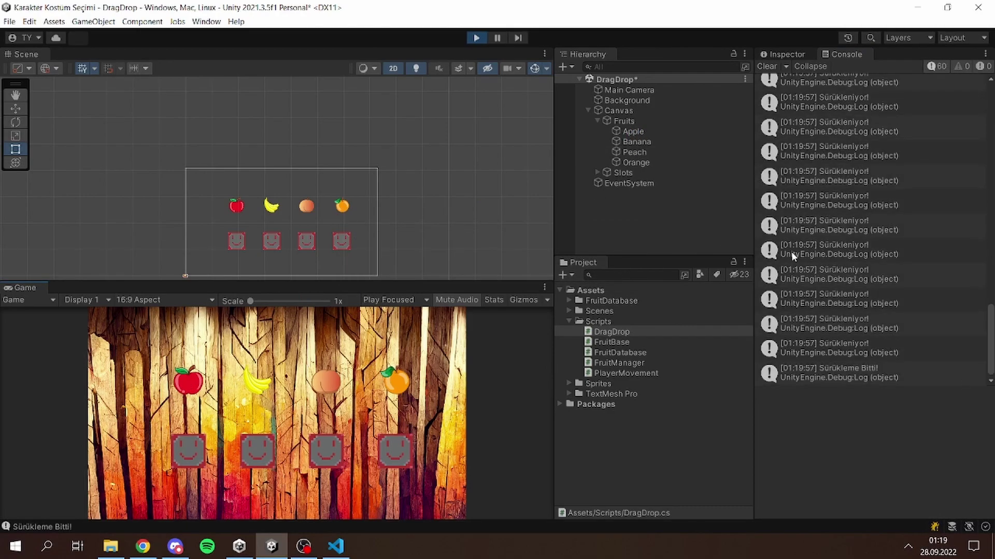
scroll(865, 267, up, 10)
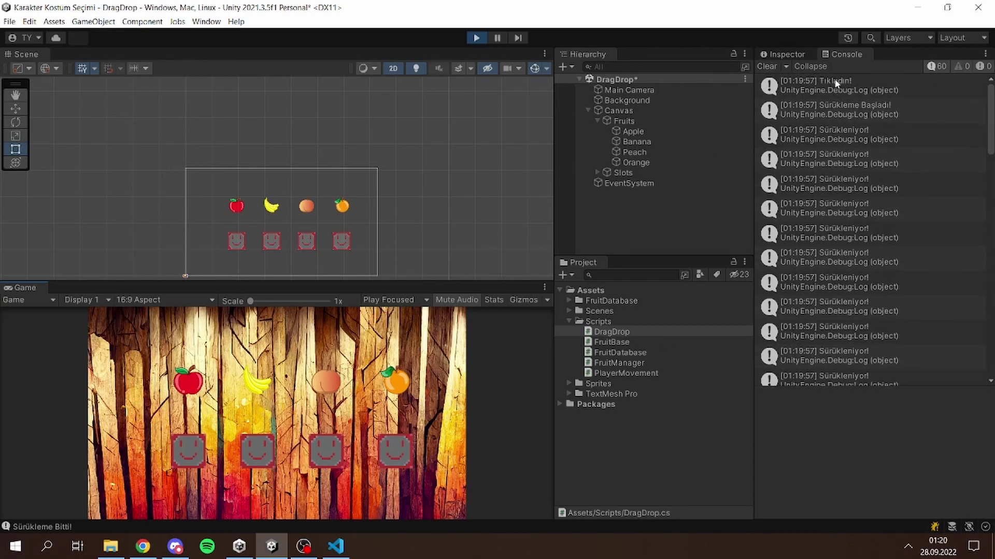
- Check the OnPointerDown log line in the code editor, then go back to Unity
click(336, 547)
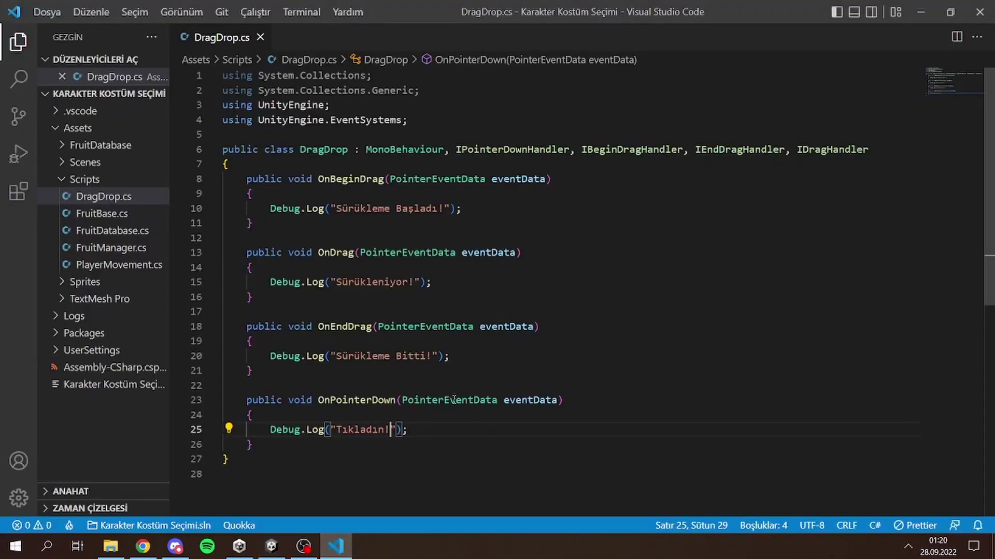
drag(254, 414, 288, 429)
click(445, 431)
click(271, 547)
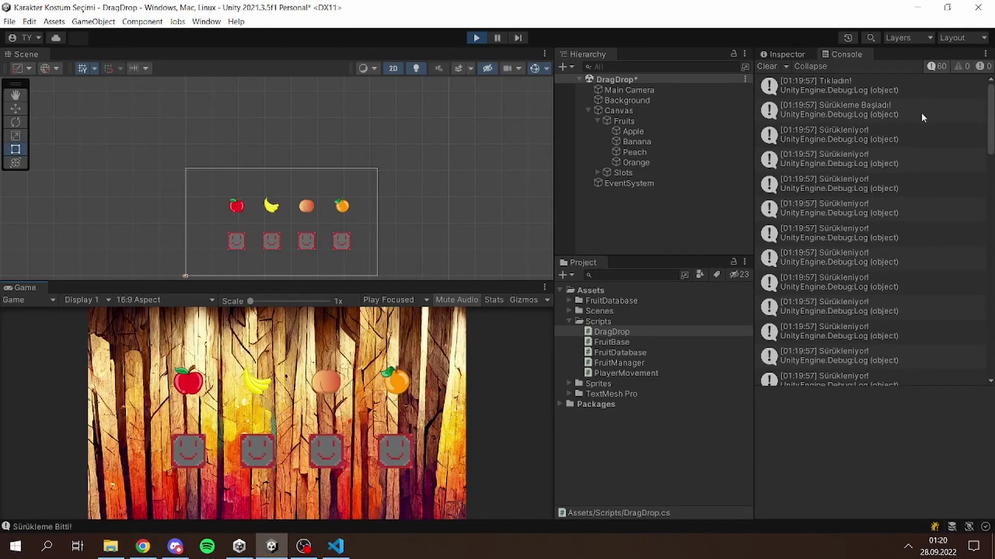
click(336, 547)
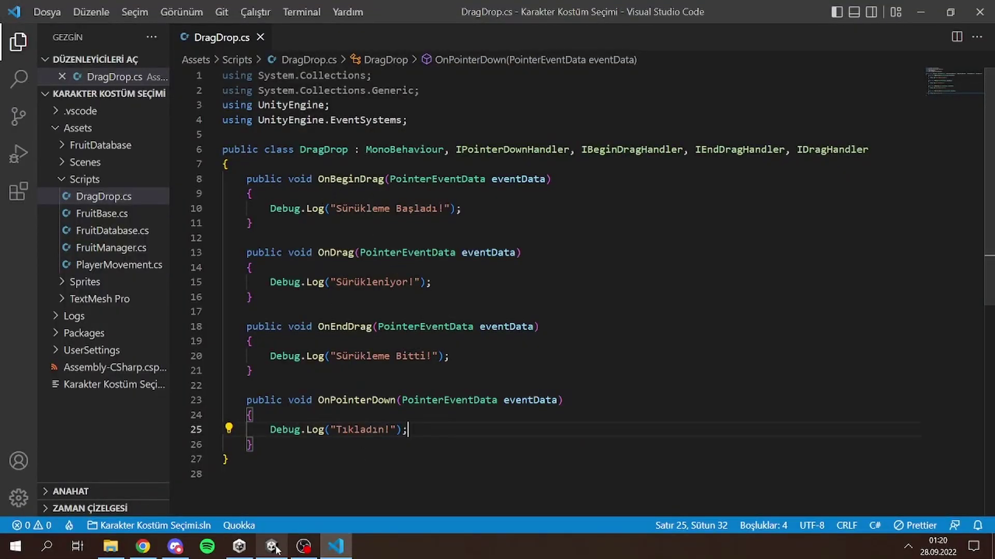
key(alt+Tab)
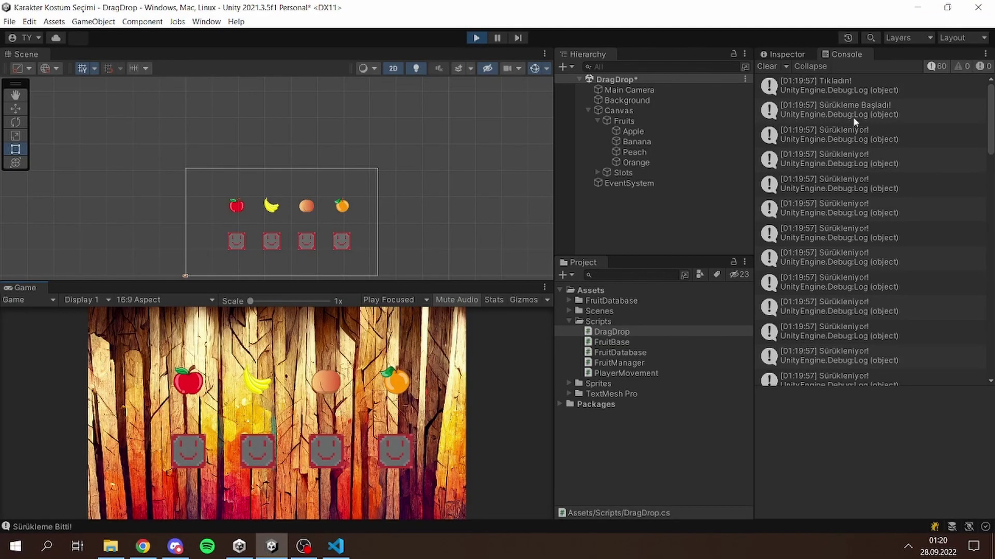
- Scroll down through the Console's Tıkladın!, Sürükleme Başladı!, Sürükleniyor! and Sürükleme Bitti! messages
scroll(866, 252, down, 3)
scroll(866, 251, down, 3)
scroll(866, 244, down, 2)
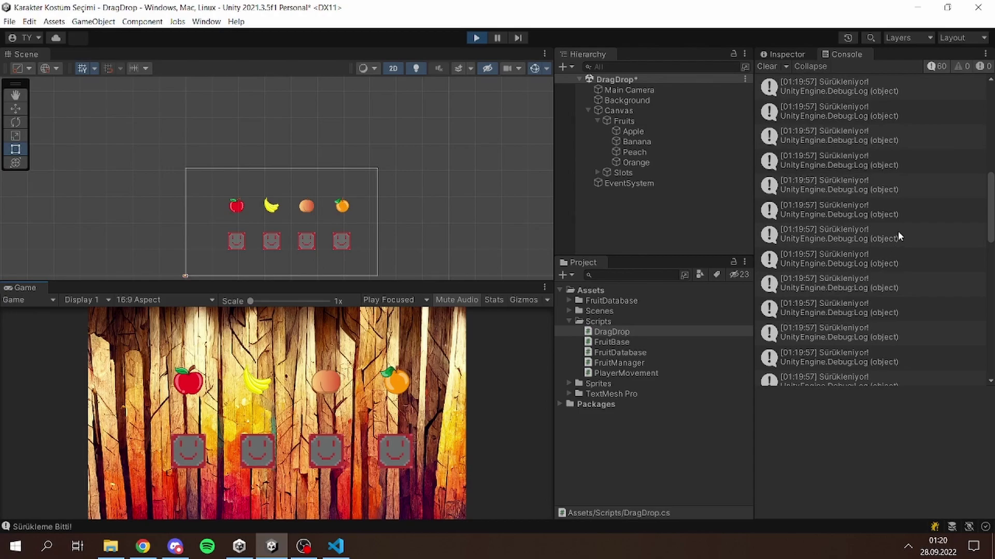
scroll(891, 222, down, 2)
scroll(883, 220, down, 2)
scroll(865, 208, down, 3)
scroll(860, 204, down, 2)
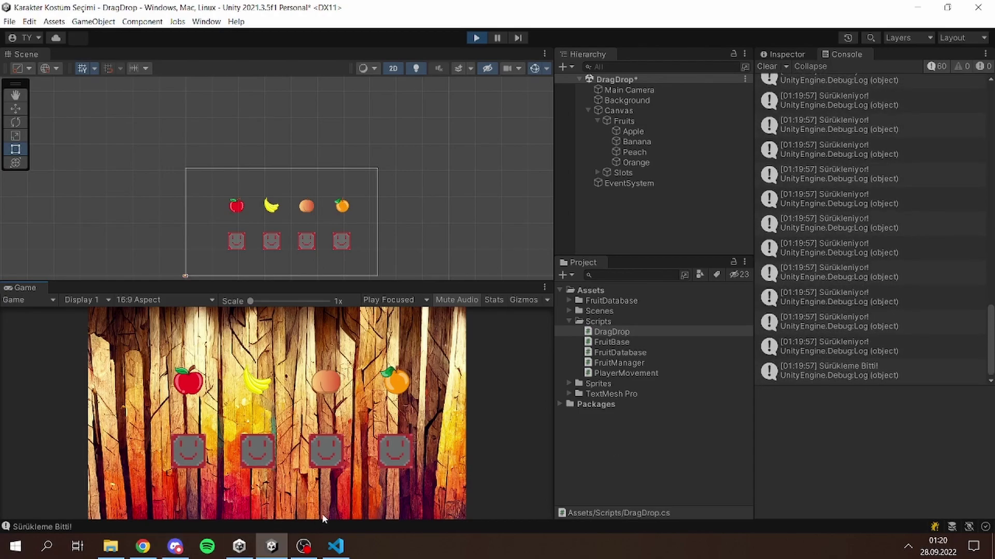
click(303, 546)
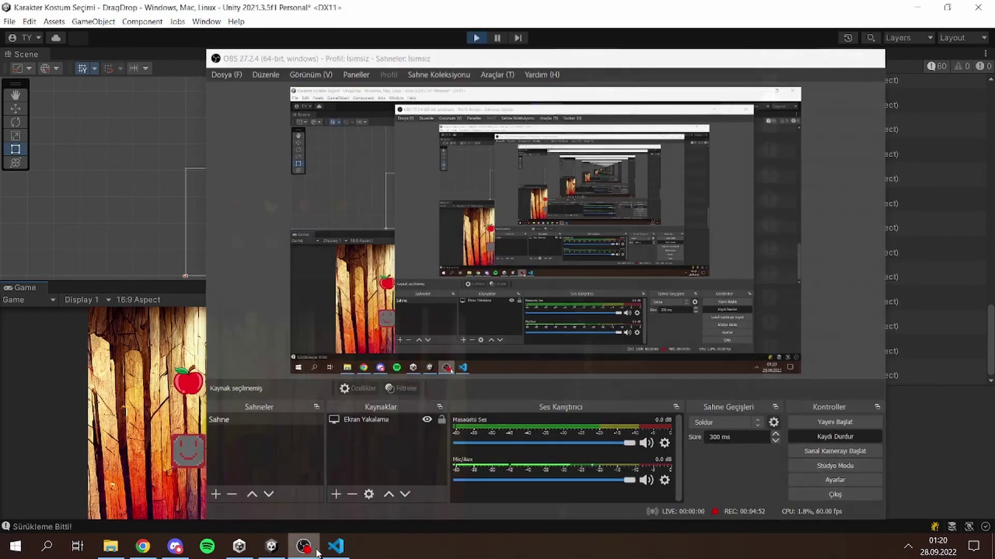
- Review the handler methods in DragDrop.cs, then stop the running game in Unity
click(336, 546)
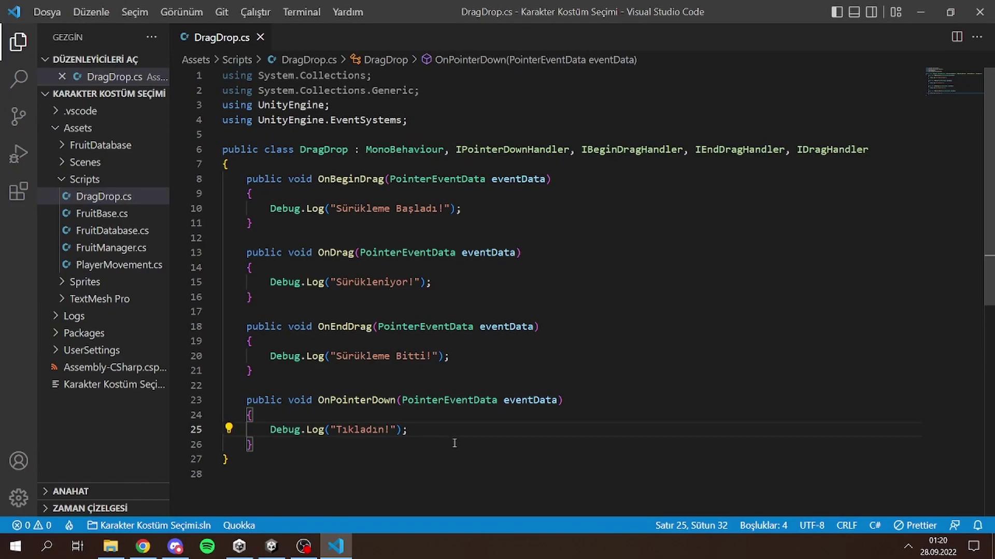
drag(334, 458, 243, 179)
click(244, 179)
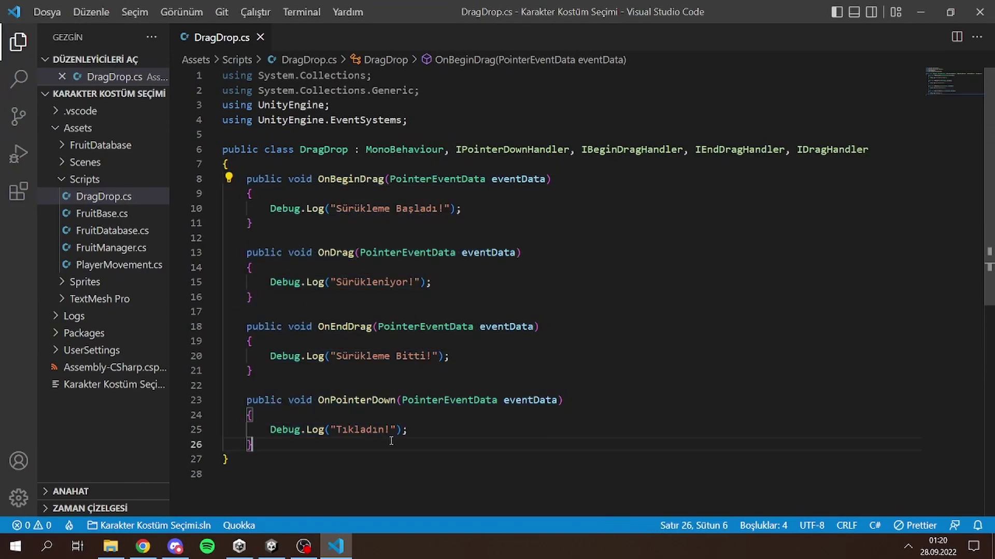
click(421, 413)
click(422, 432)
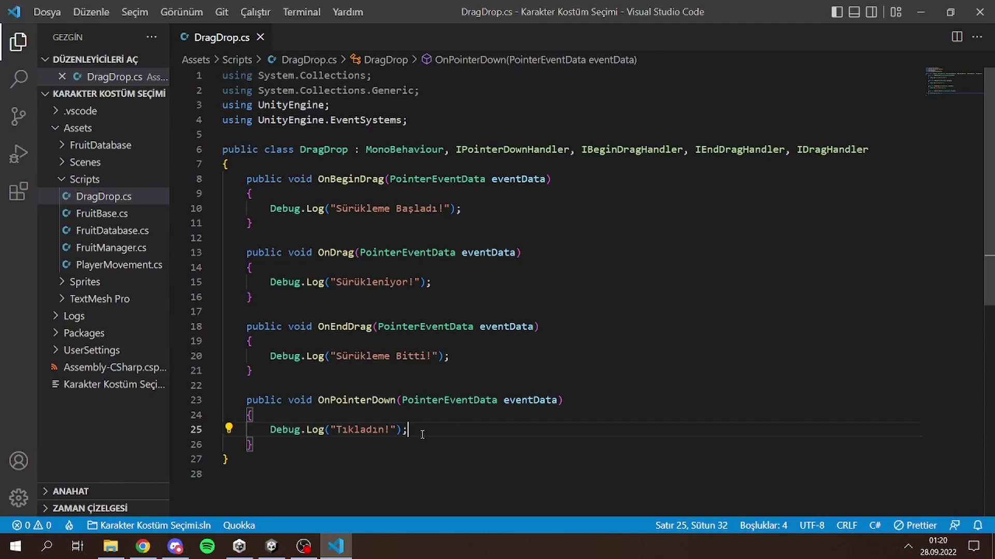
click(272, 547)
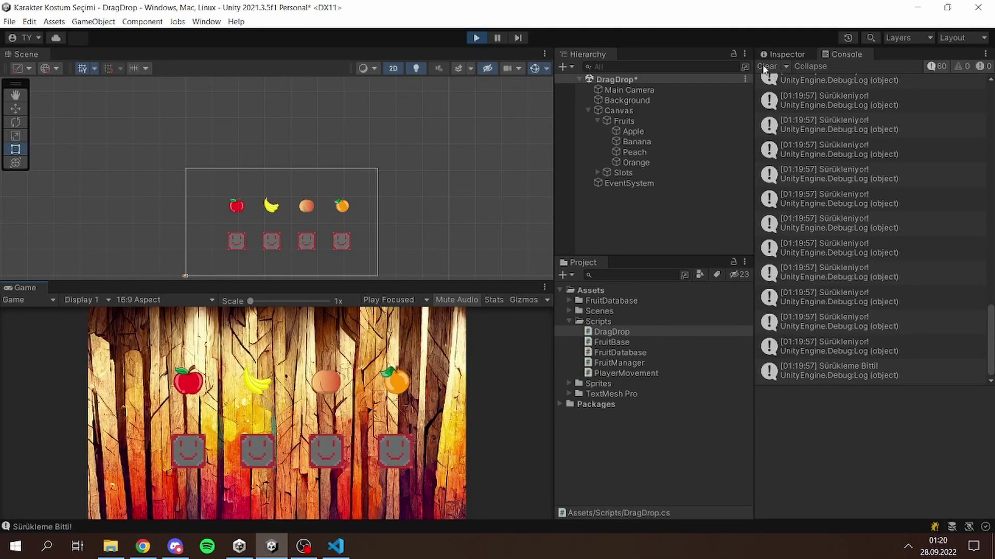
click(477, 38)
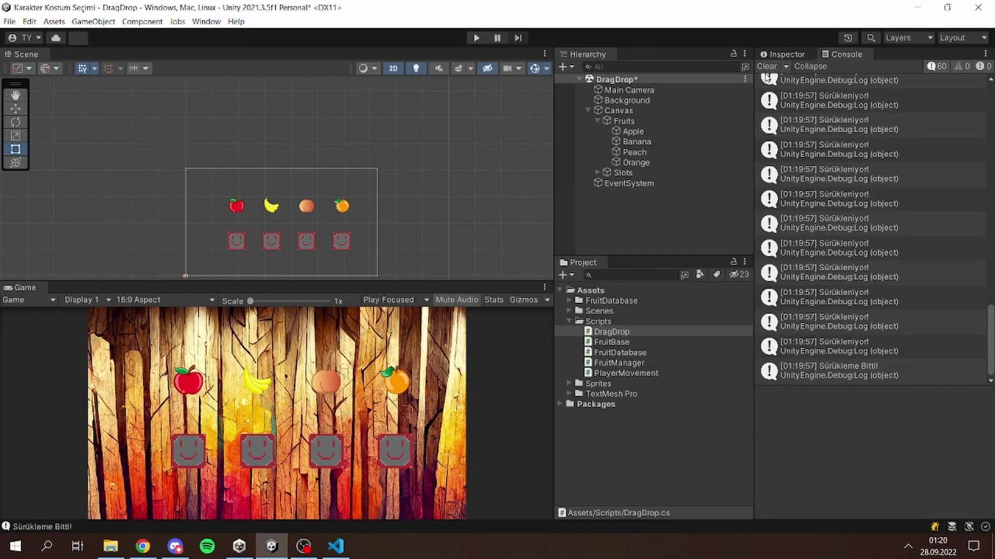
- Insert blank lines after the DragDrop class's opening brace
click(342, 544)
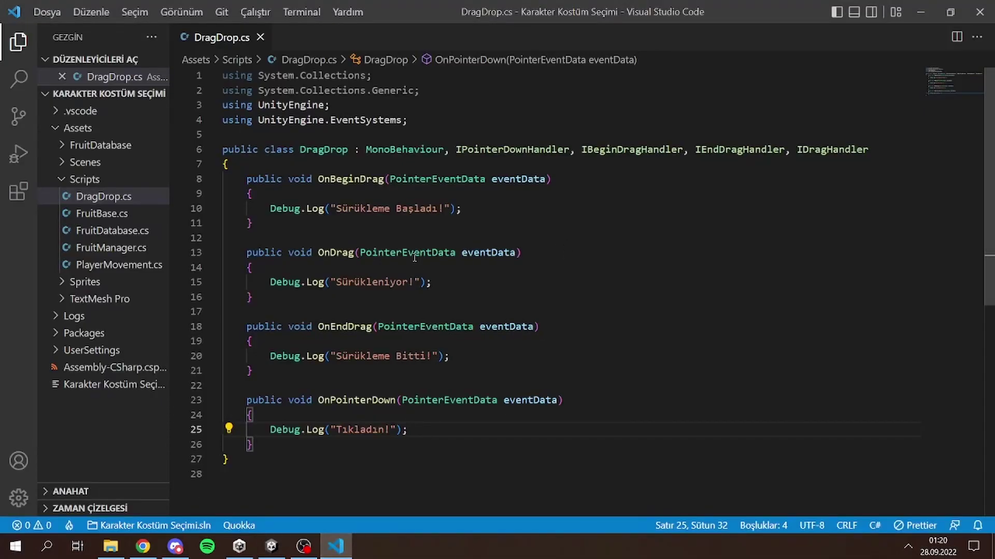
click(383, 166)
key(Return)
key(Return)
click(387, 176)
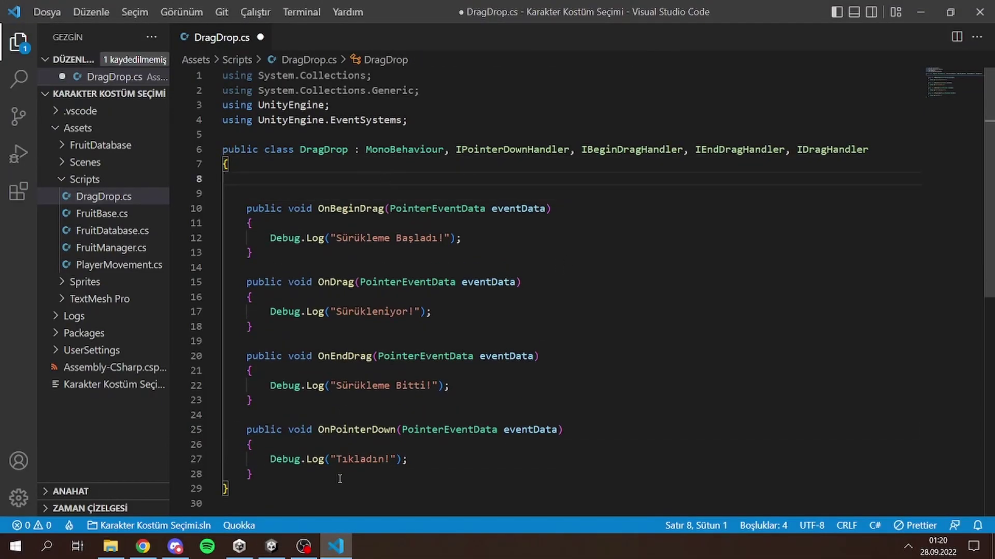
- In Unity's Inspector, check the components on the Canvas, Apple, Peach and Orange objects
click(271, 547)
click(673, 111)
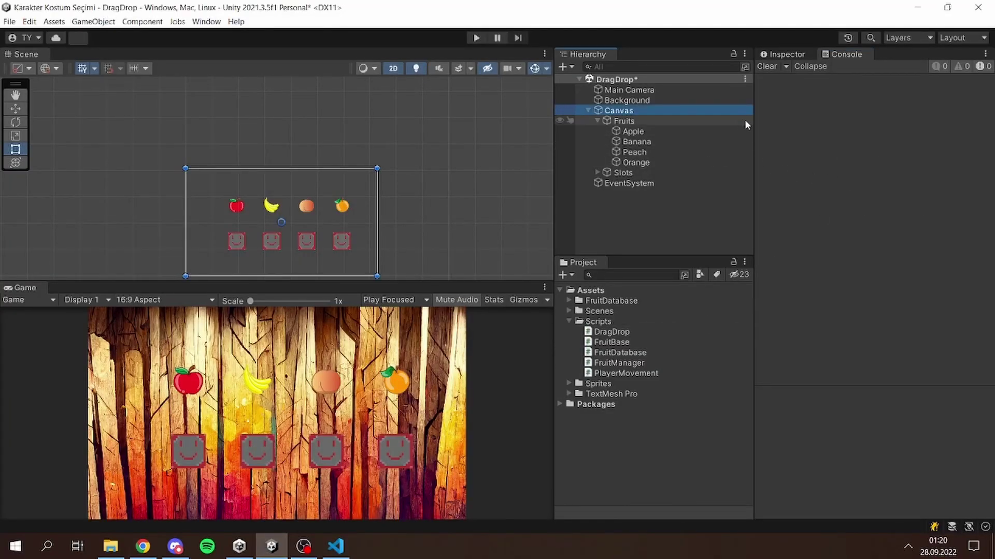
click(803, 53)
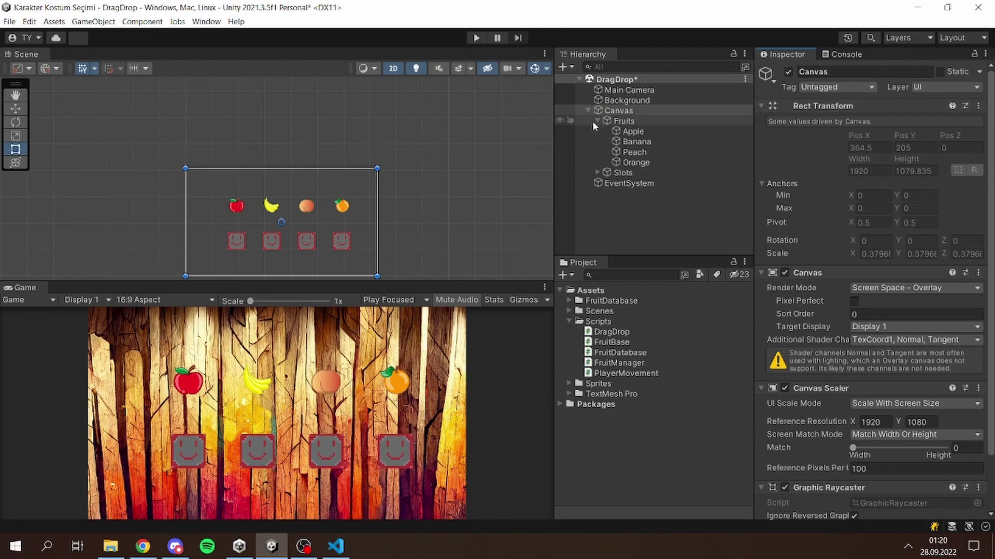
click(625, 132)
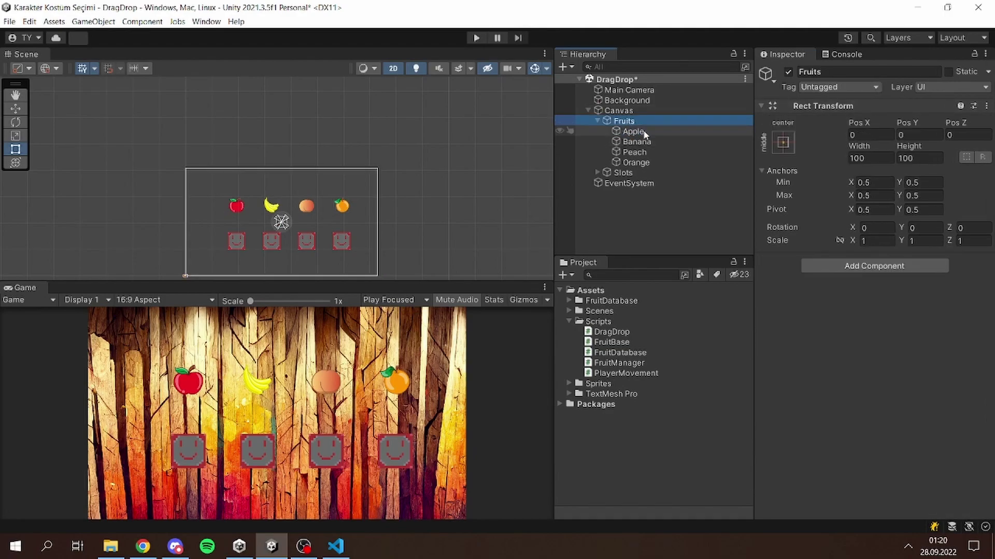
click(643, 152)
click(636, 162)
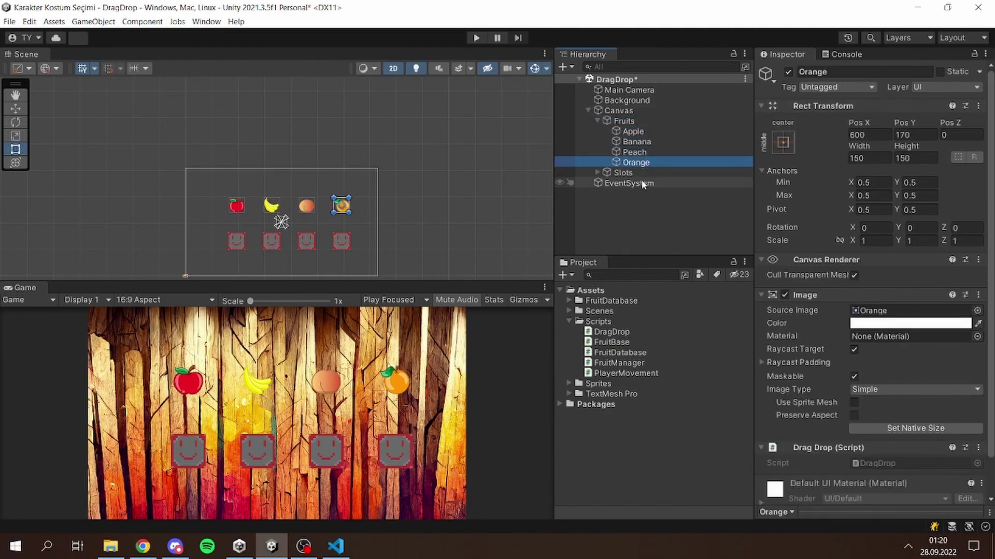
- Select Apple through Orange together to confirm the Drag Drop script, then clear the selection
click(639, 130)
click(639, 111)
click(637, 131)
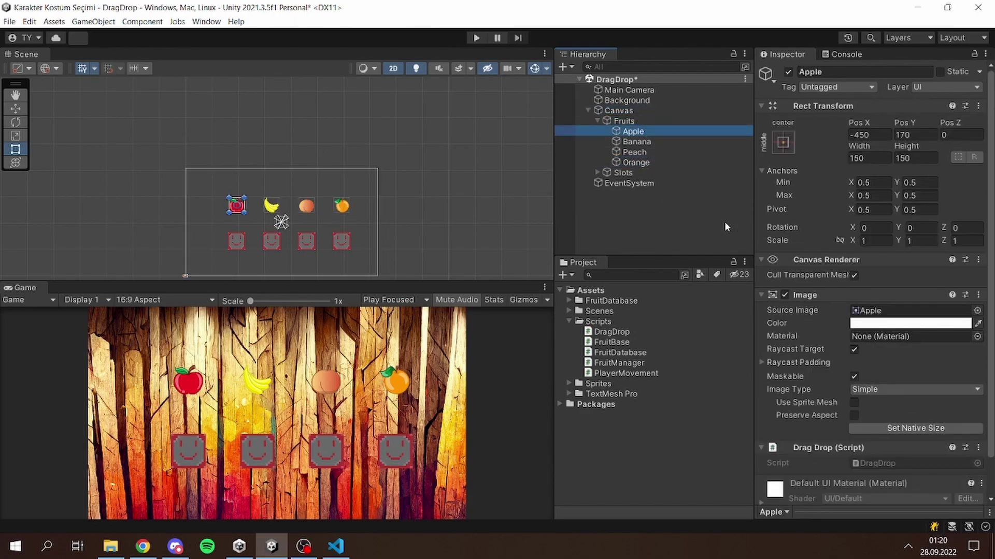
shift+click(671, 162)
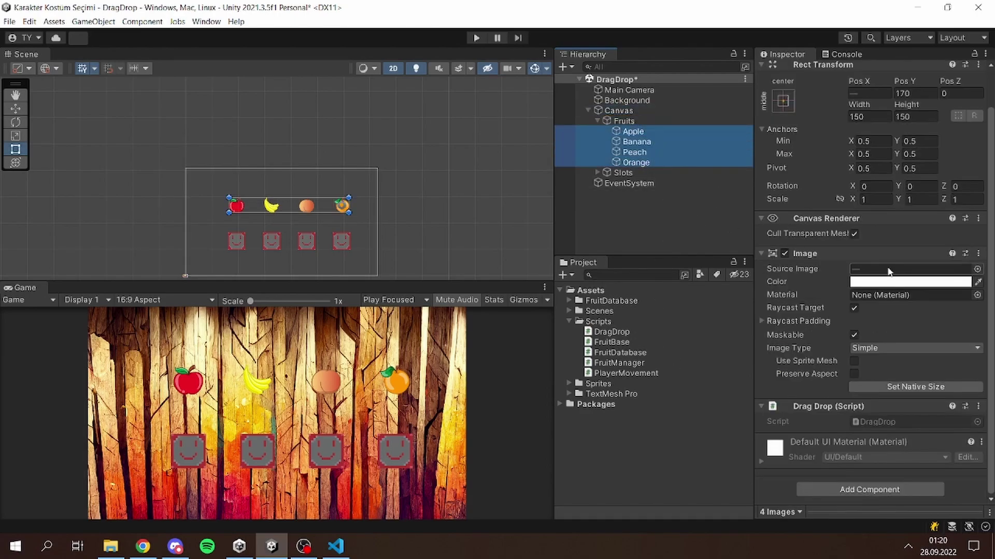
click(668, 239)
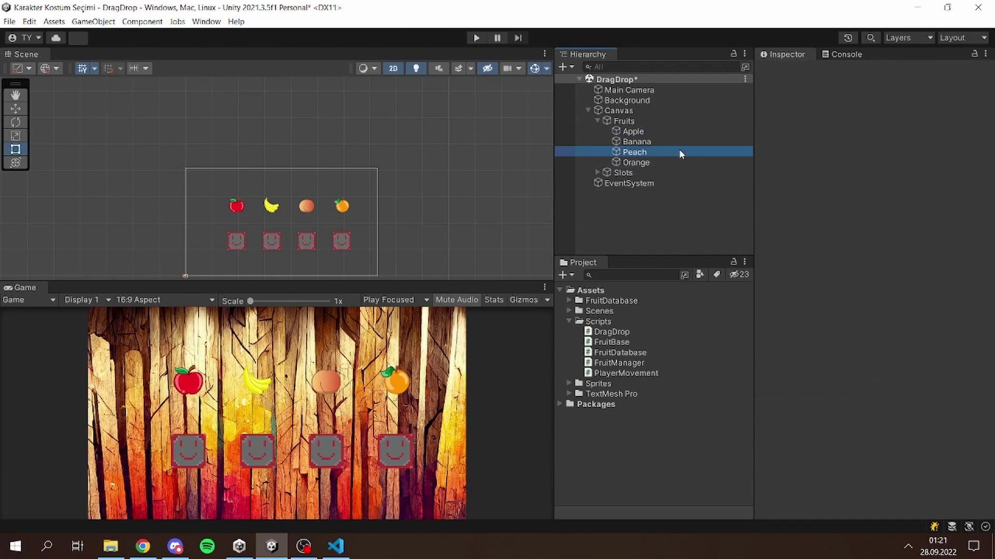
click(636, 162)
shift+click(671, 134)
click(336, 547)
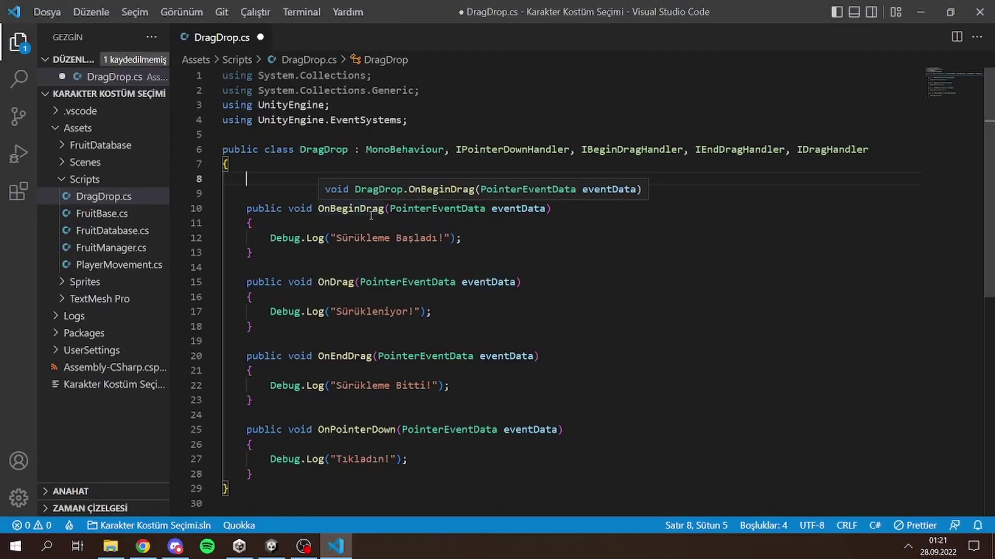
- Declare a private RectTransform rectTransform field in DragDrop
key(ctrl)
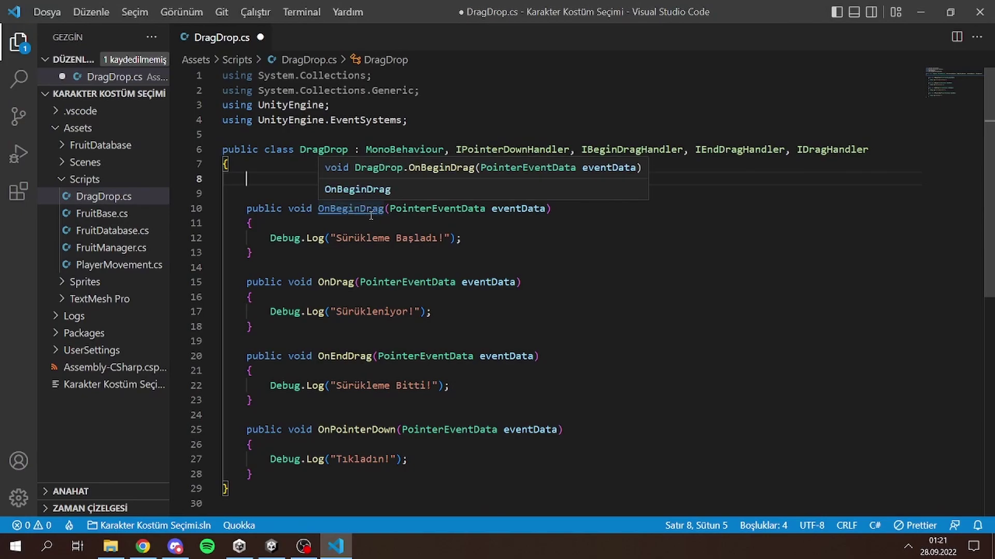
text(private Rec)
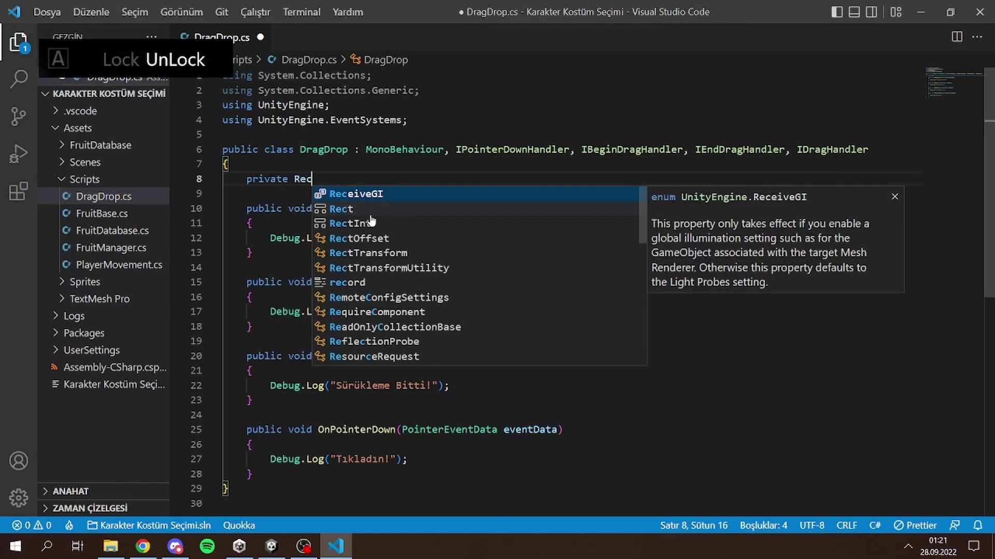
text(tTra)
key(Tab)
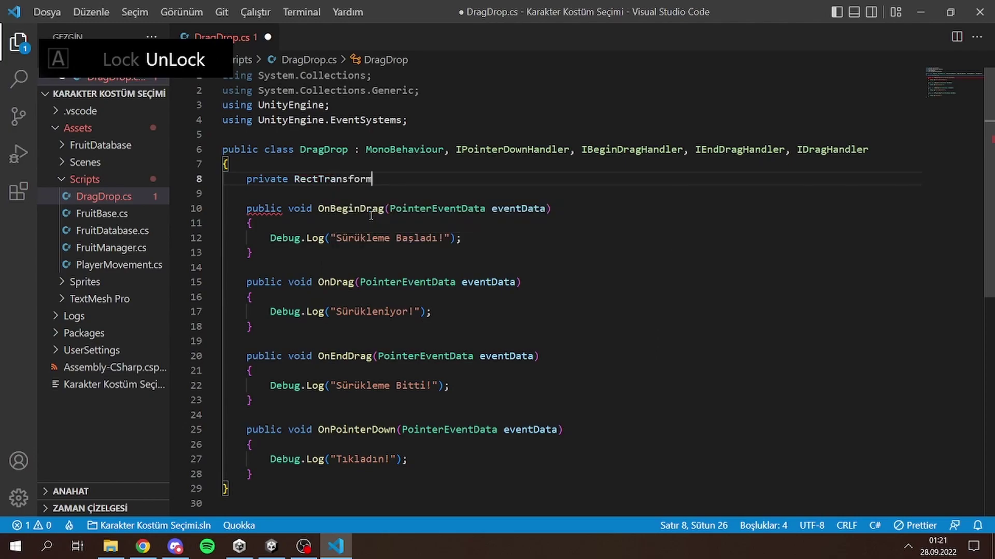
text(  rec)
key(Tab)
text(;)
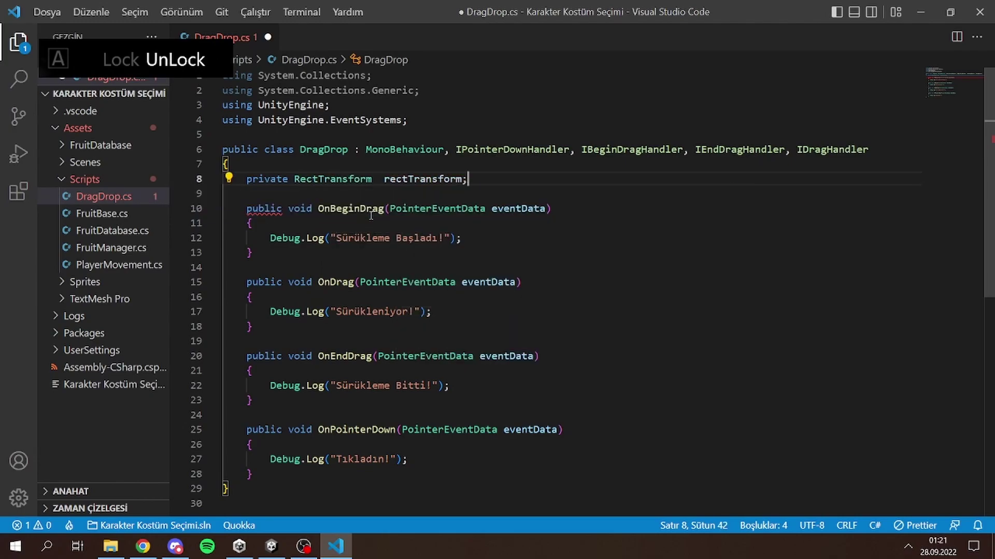
key(Return)
key(Return)
- Add an empty Start() method below the field
text(S)
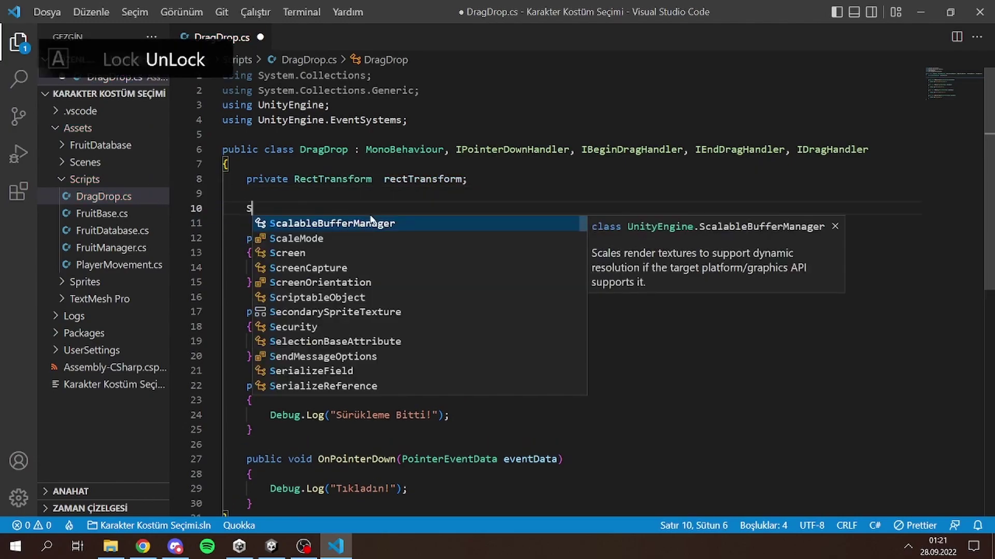
text(tart)
key(Tab)
drag(376, 213, 371, 214)
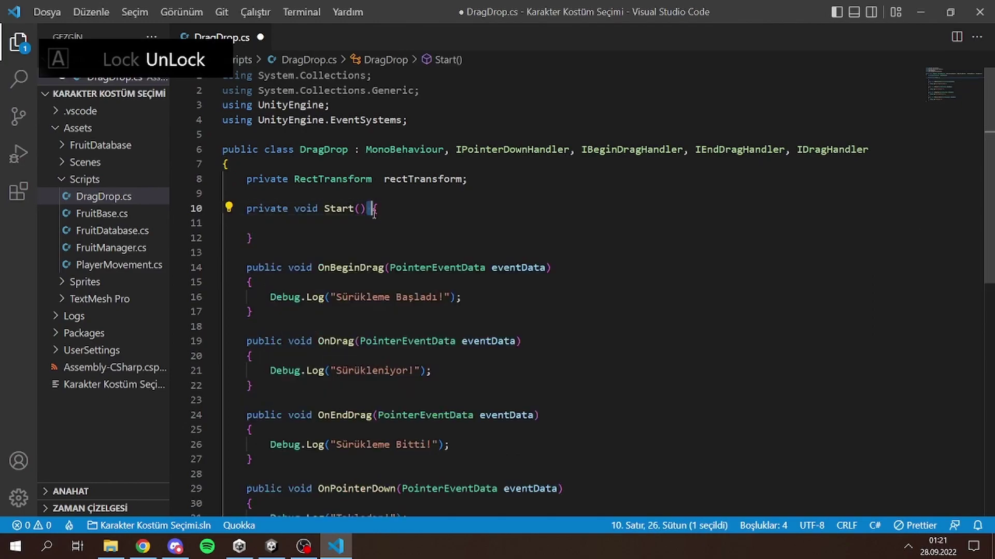
key(Left)
key(Return)
click(420, 239)
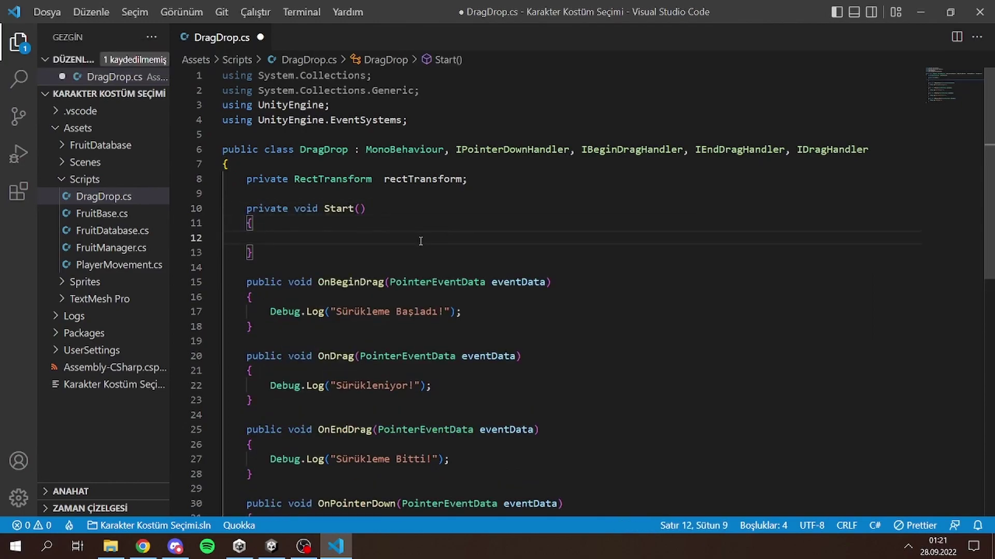
- Inside Start, assign rectTransform = GetComponent<RectTransform>();
text(re)
key(Tab)
text(= Ge)
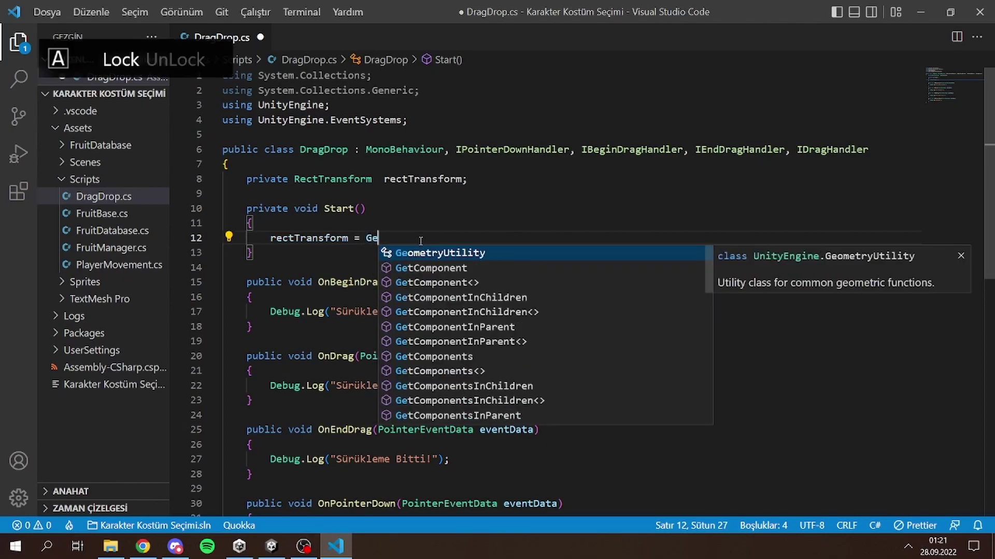
text(tComponent<>)
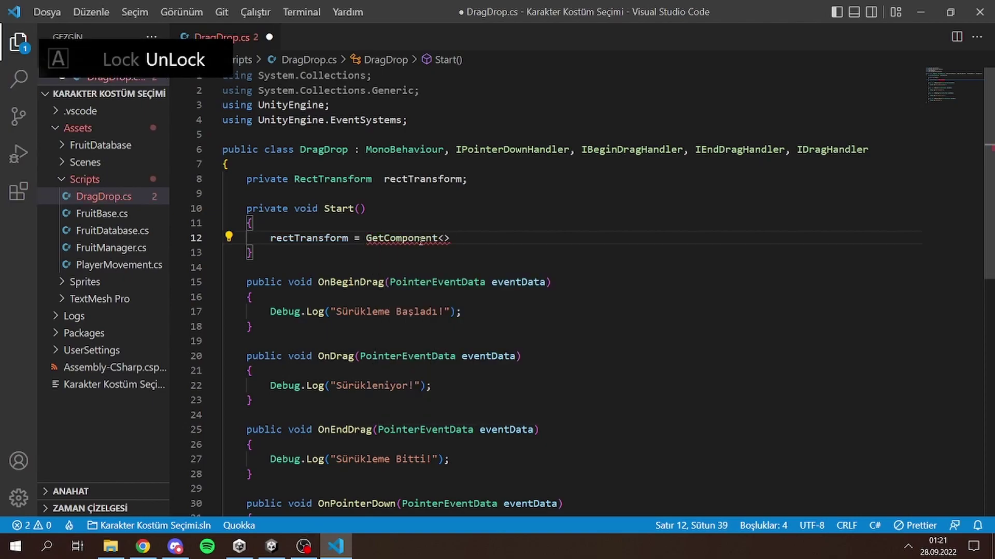
text(Rectt)
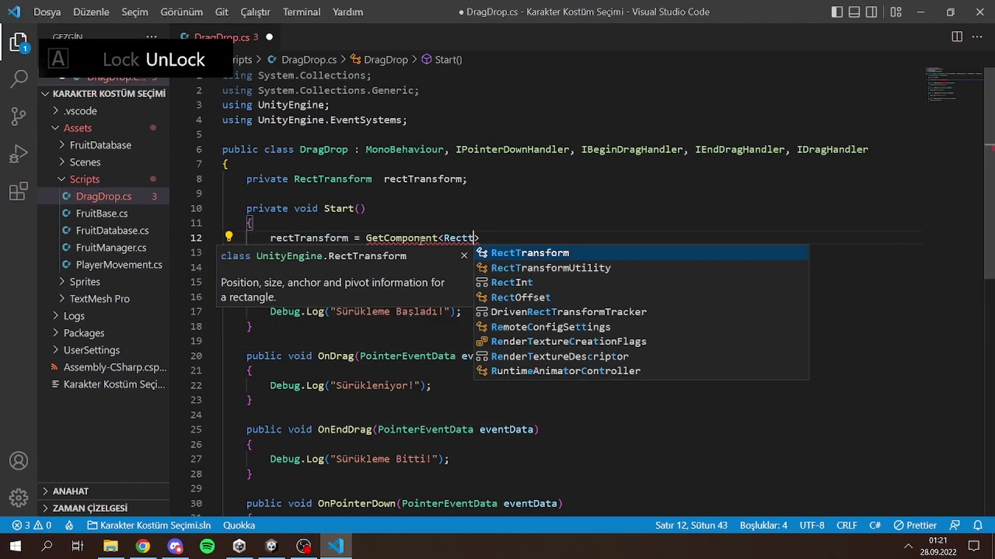
key(Tab)
text((;)
key(Left)
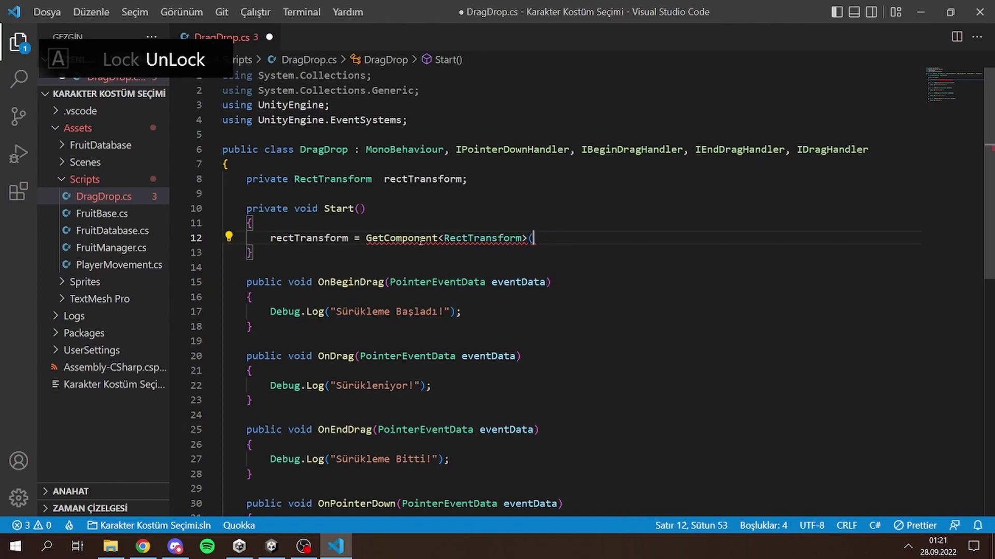
text();)
key(End)
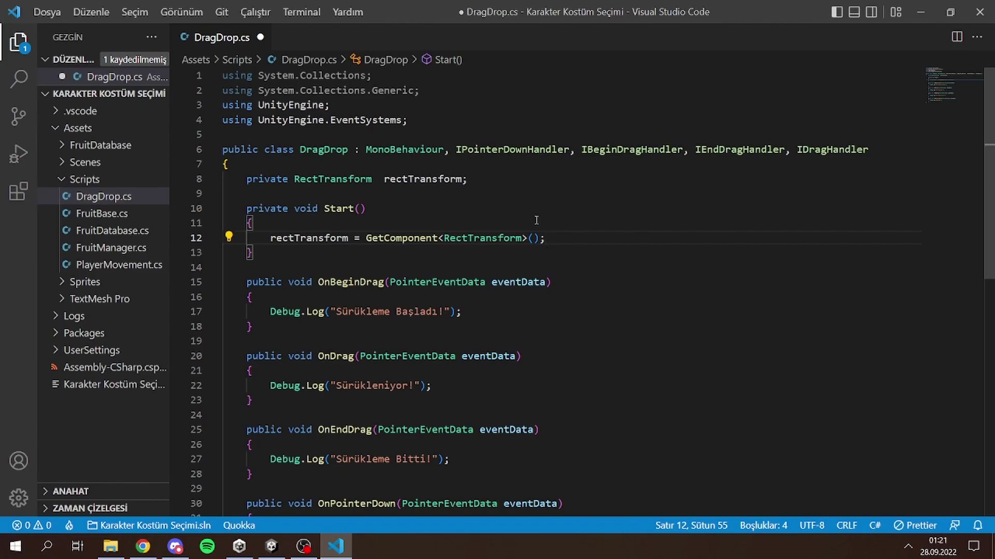
scroll(487, 239, down, 1)
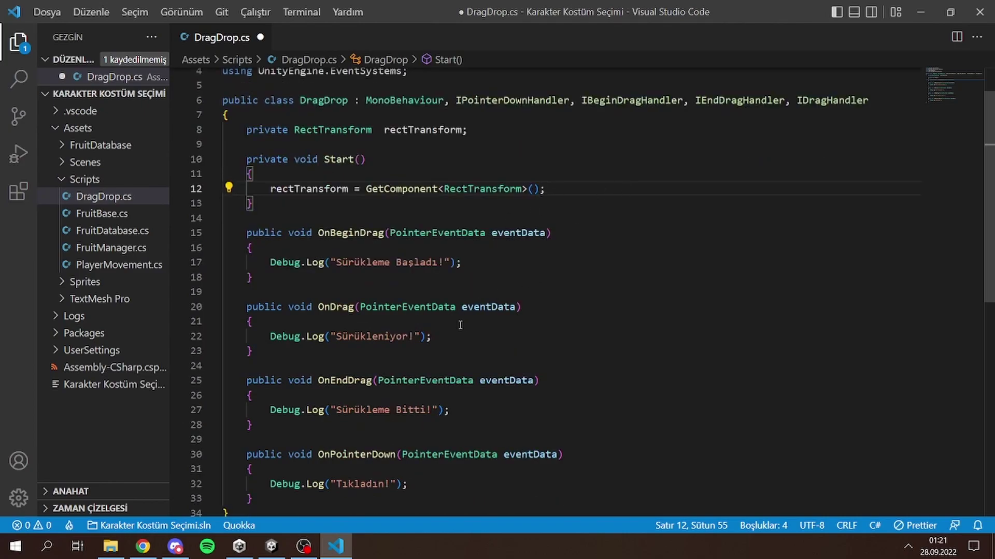
- Comment out the dragging log line in OnDrag and open a new line below it
click(270, 333)
text(/)
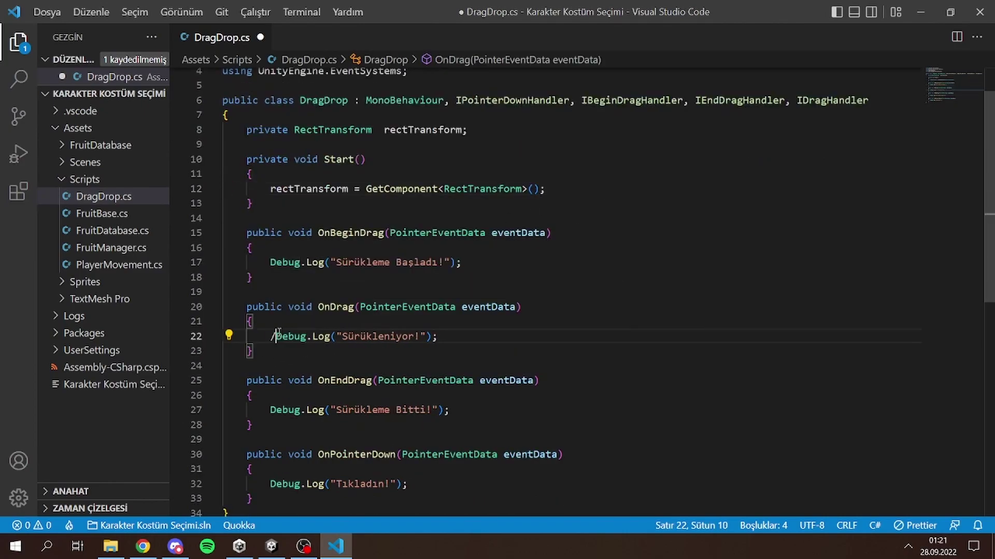
text(/)
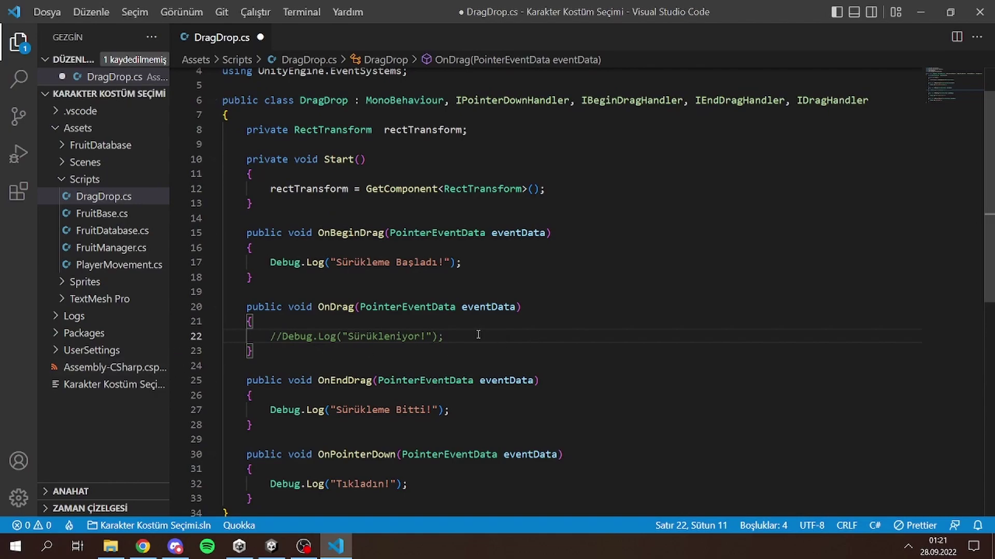
click(478, 335)
key(Return)
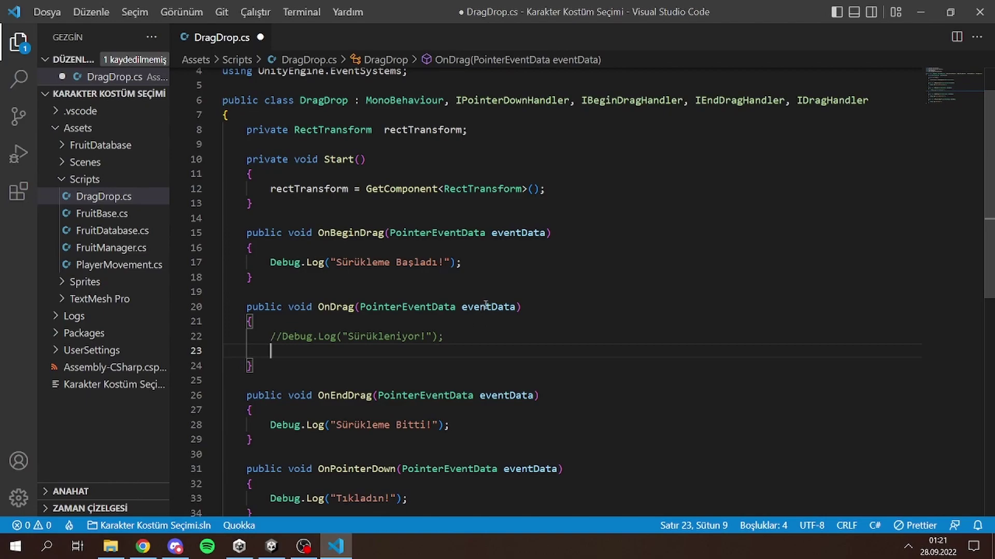
- Make OnDrag add eventData.delta to rectTransform.anchoredPosition
text(rec)
key(Tab)
text(.)
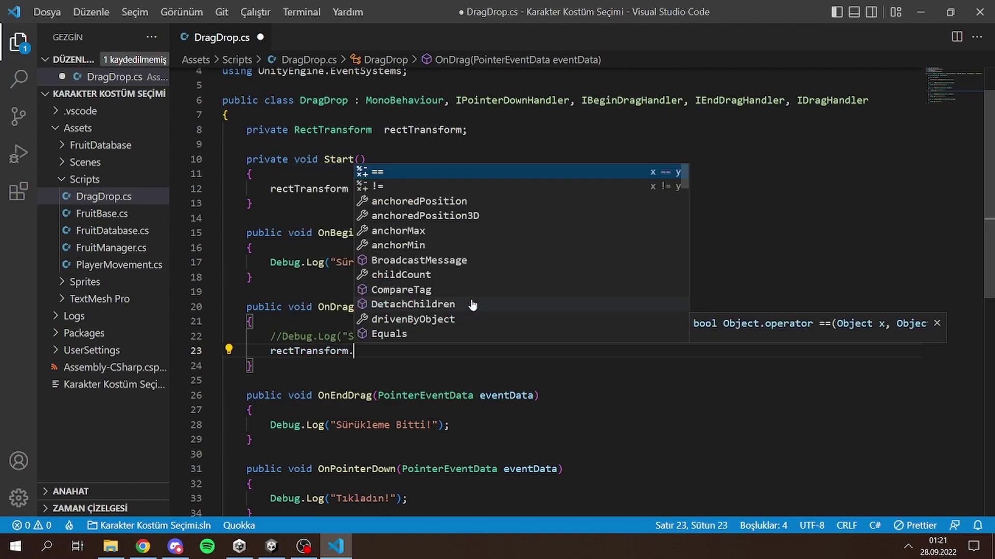
text(an)
key(Tab)
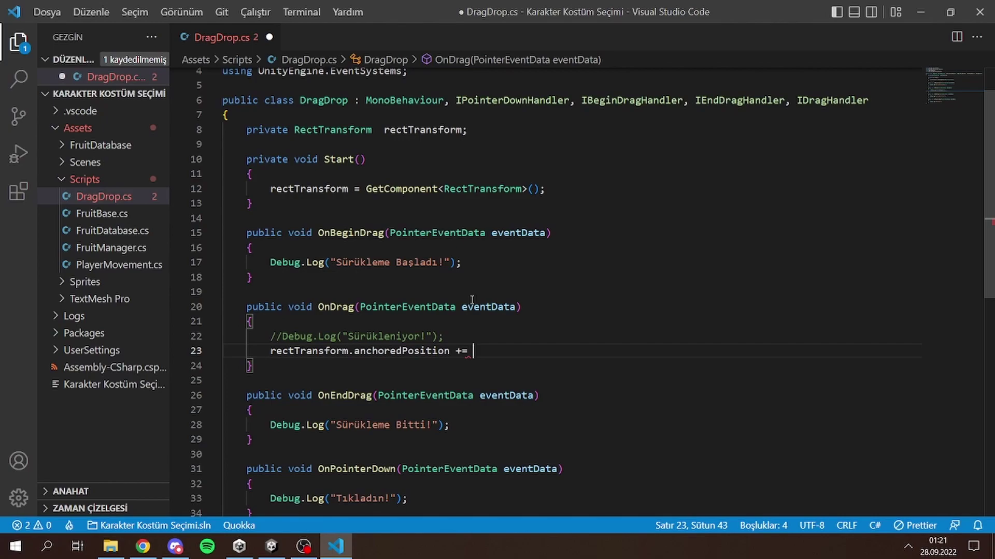
text(eve)
key(Tab)
text(.da)
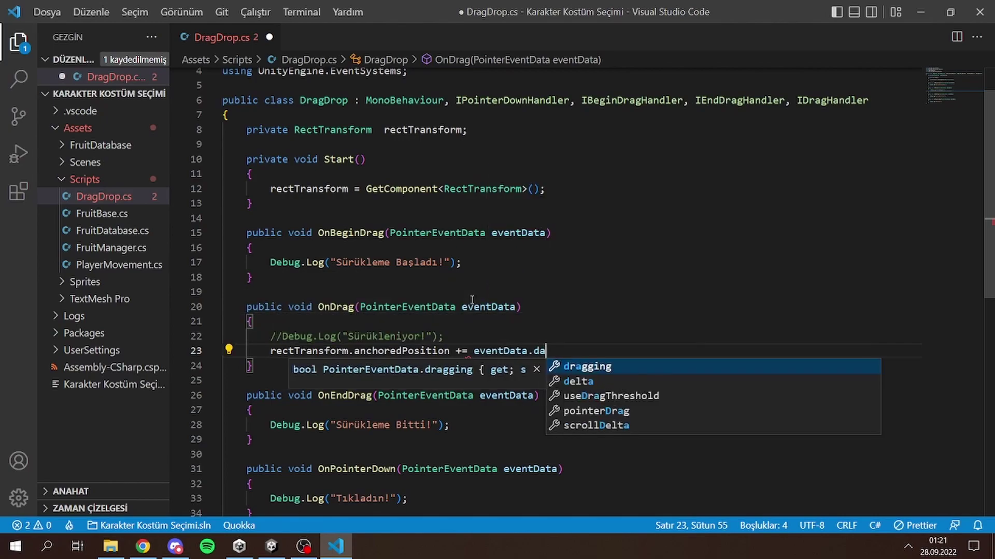
key(BackSpace)
text(e)
key(Tab)
text(;)
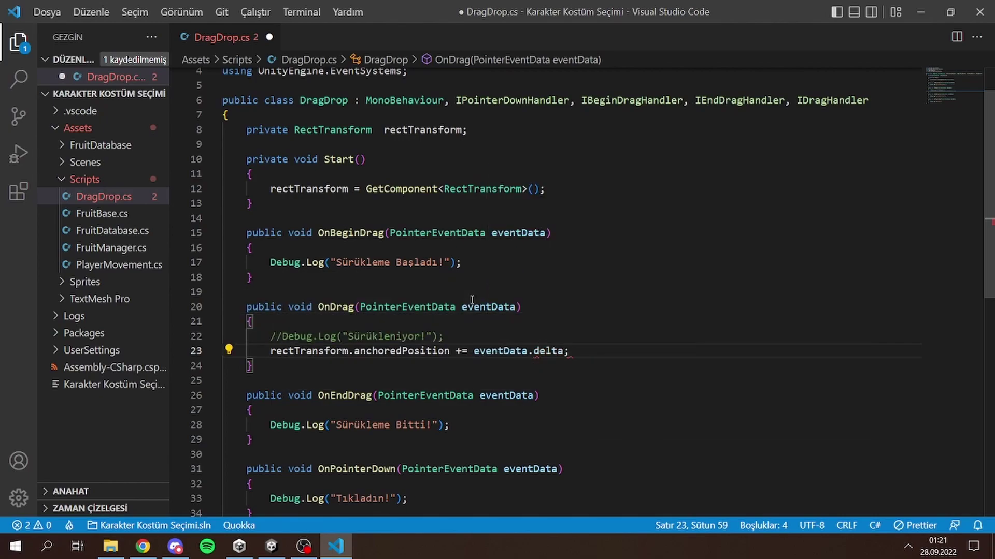
- Review OnDrag's eventData parameter and update line, then save DragDrop.cs and return to Unity
click(484, 309)
key(Down)
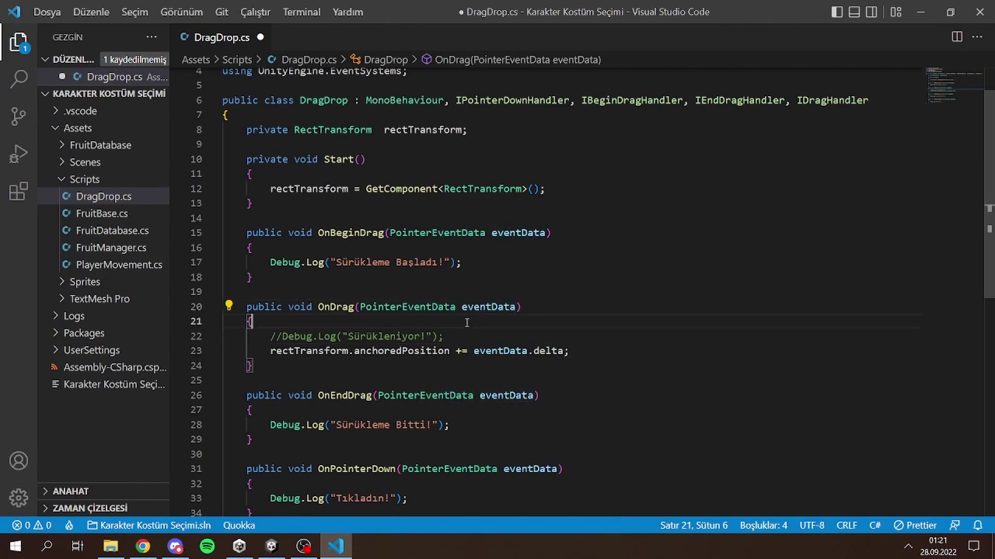
key(Up)
key(Down)
click(482, 310)
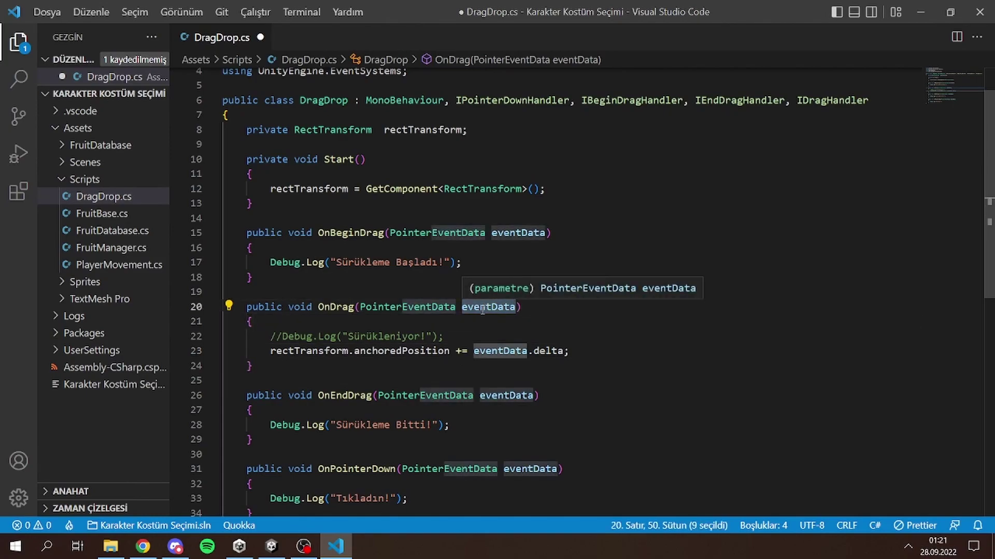
key(Down)
click(570, 351)
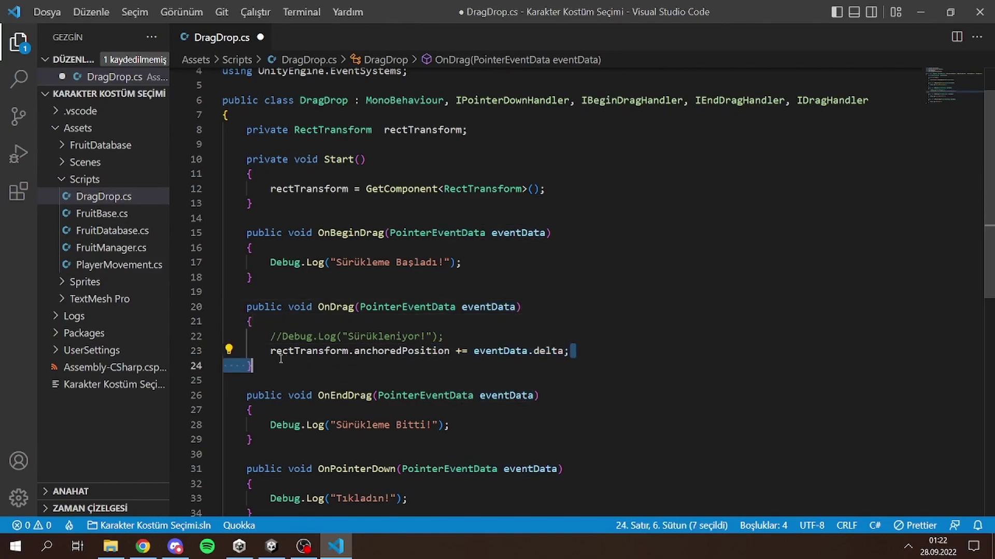
key(Up)
click(593, 352)
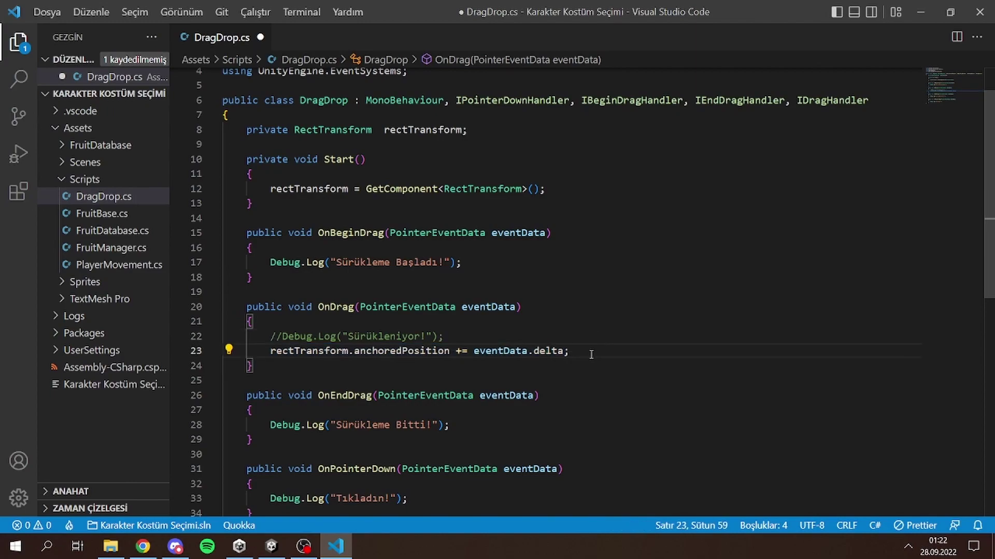
key(ctrl+s)
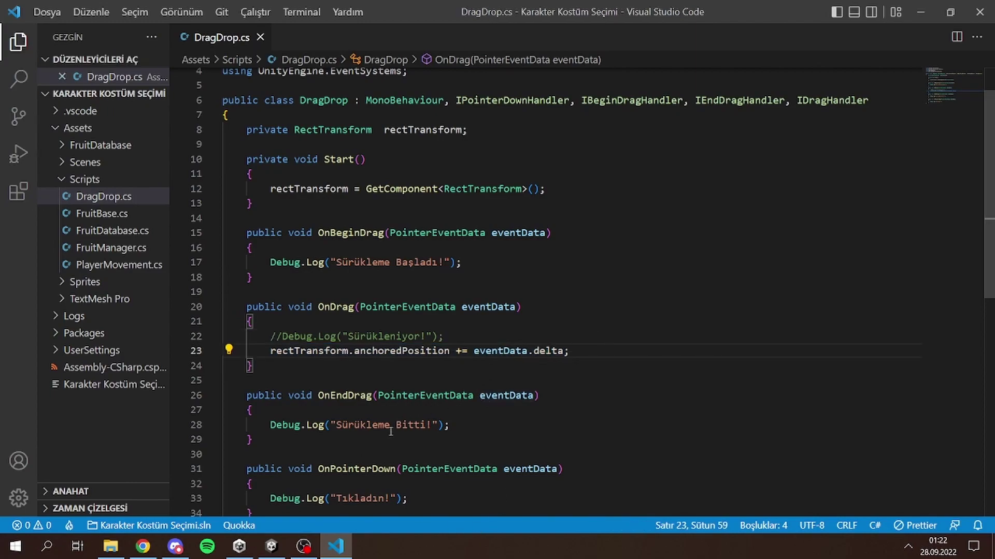
key(alt+Tab)
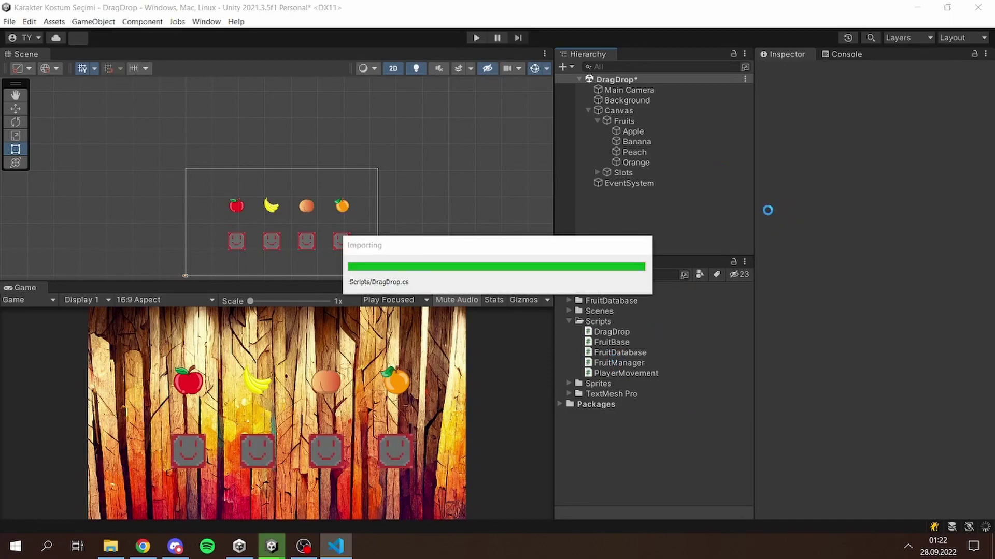
- Run the scene, drag the apple onto the banana and the banana beside the peach, then stop
click(477, 39)
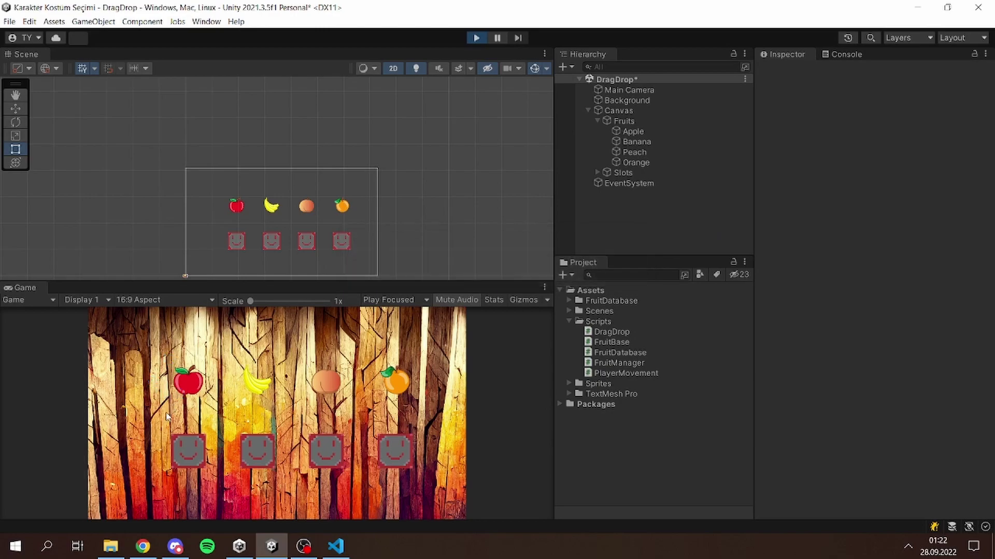
mouse_move(192, 386)
mouse_down()
mouse_move(233, 477)
mouse_move(338, 451)
mouse_move(155, 403)
mouse_move(154, 372)
mouse_up()
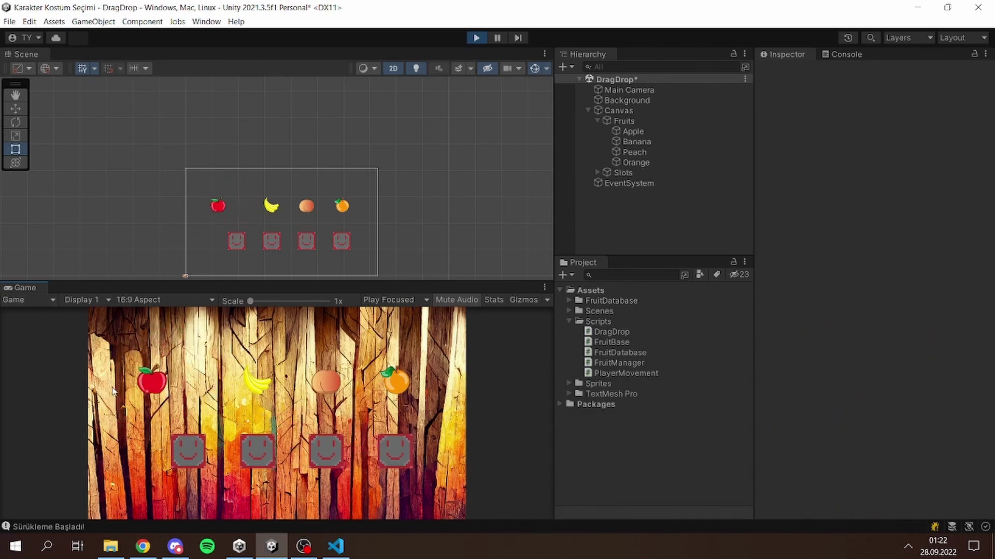
mouse_move(154, 372)
mouse_down()
mouse_move(359, 417)
mouse_move(127, 396)
mouse_up()
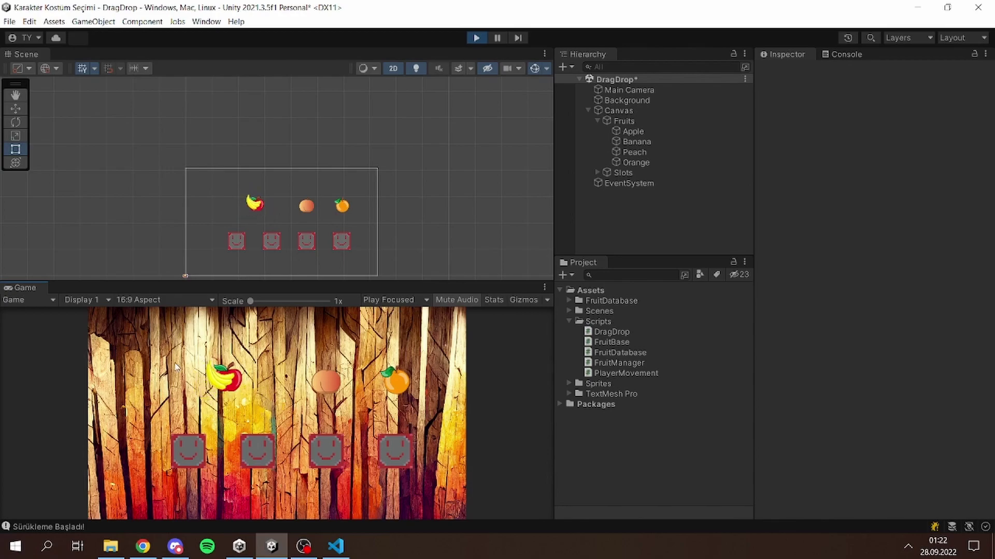
drag(127, 396, 223, 397)
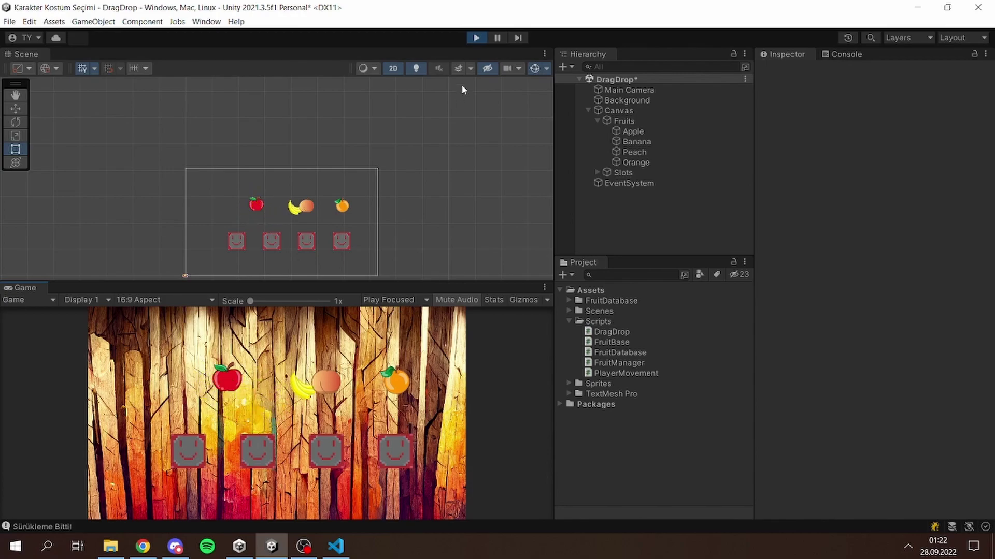
click(477, 38)
- Inspect the Canvas's Rect Transform scale and Canvas Scaler, then return to DragDrop.cs
click(651, 109)
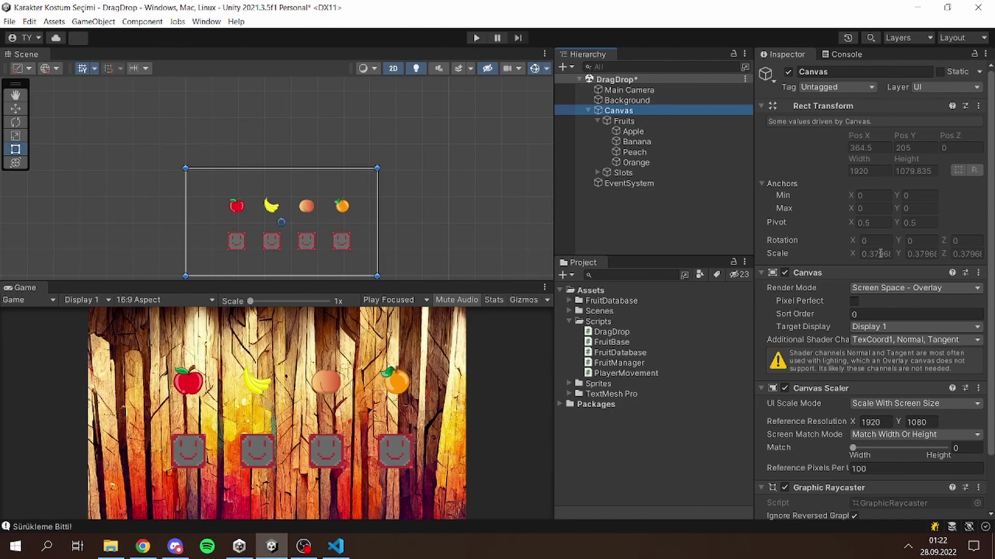
click(196, 390)
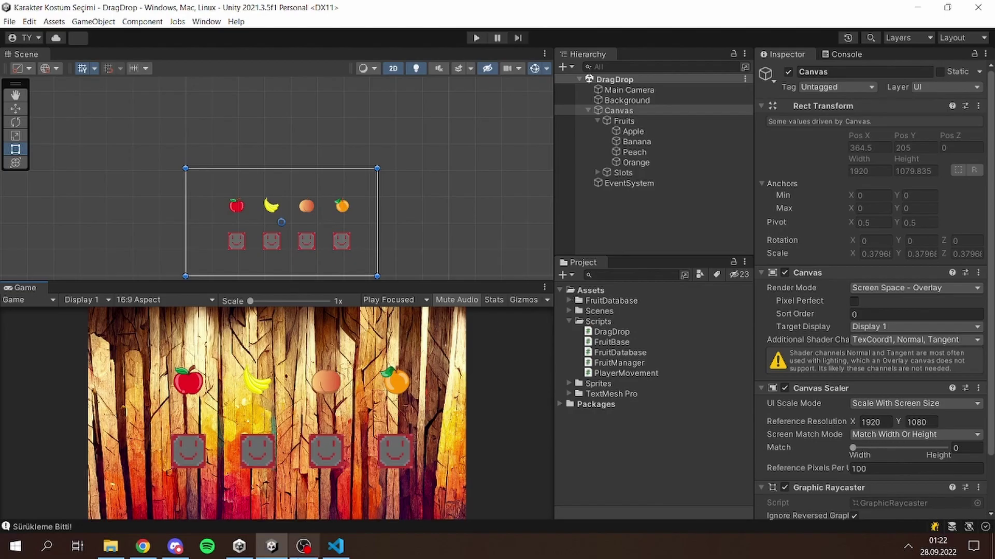
click(336, 546)
- Add [SerializeField] private Canvas myCanvas; at the top of the DragDrop class
scroll(431, 316, up, 1)
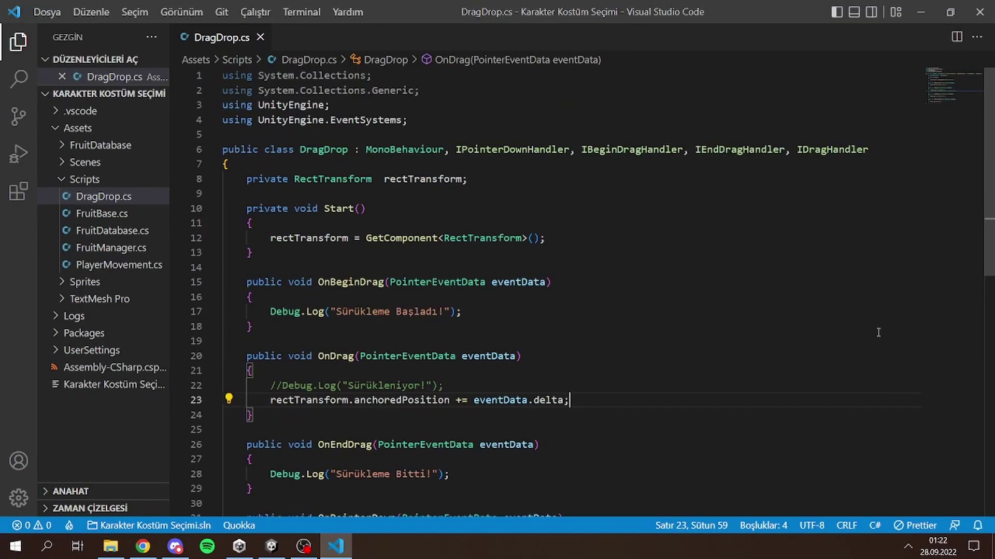
click(433, 163)
key(Return)
key(Return)
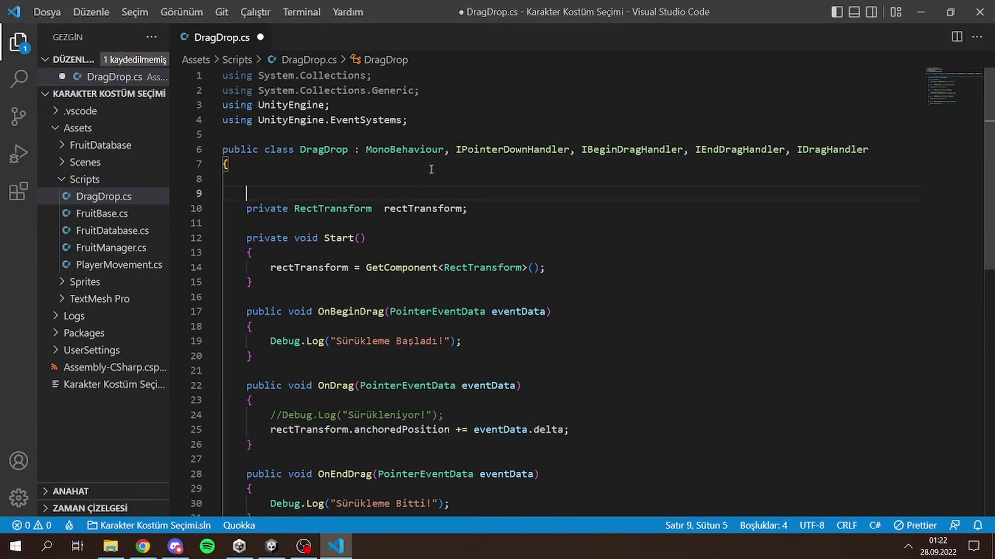
key(Up)
text([Ser)
key(Tab)
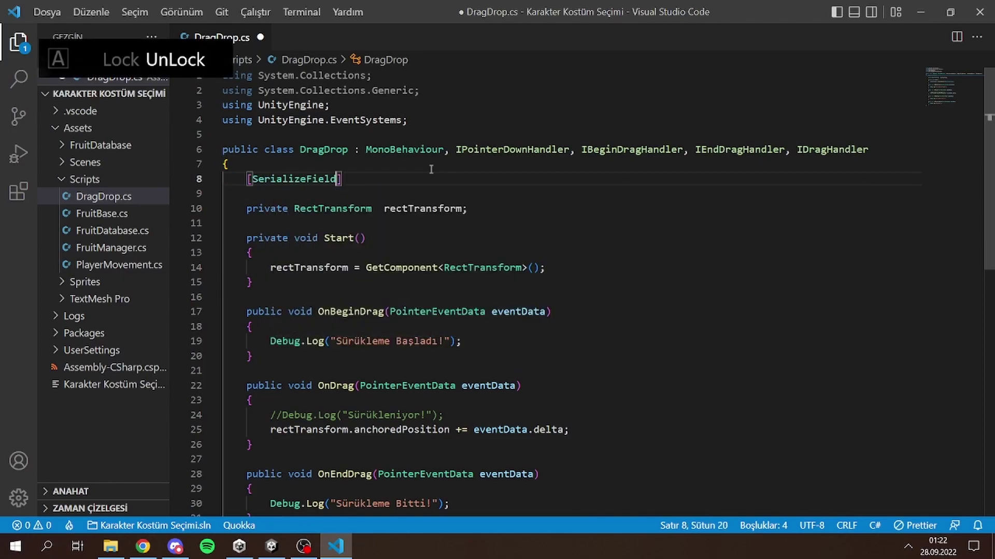
text(] private )
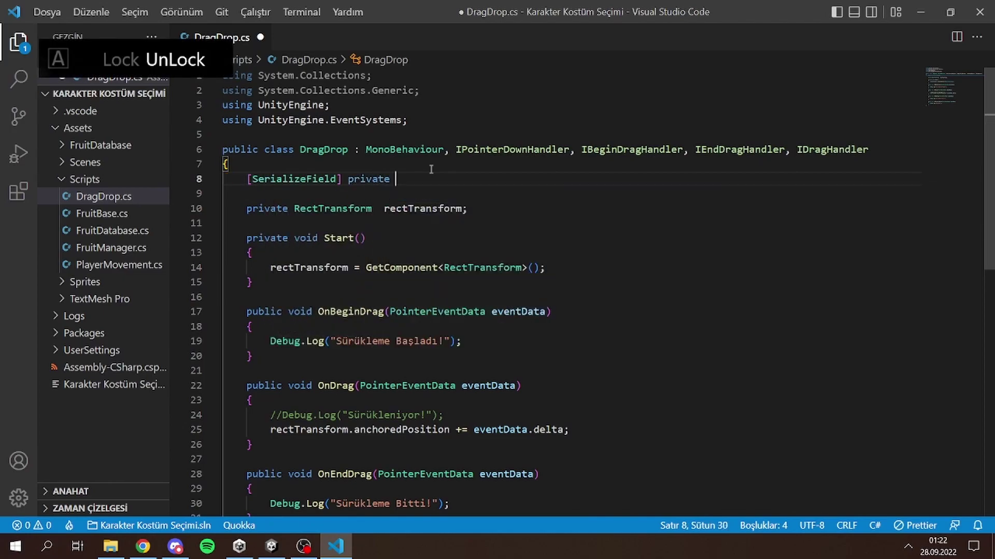
text(Canvas )
text(myCa)
key(Caps_Lock)
text(nvas;)
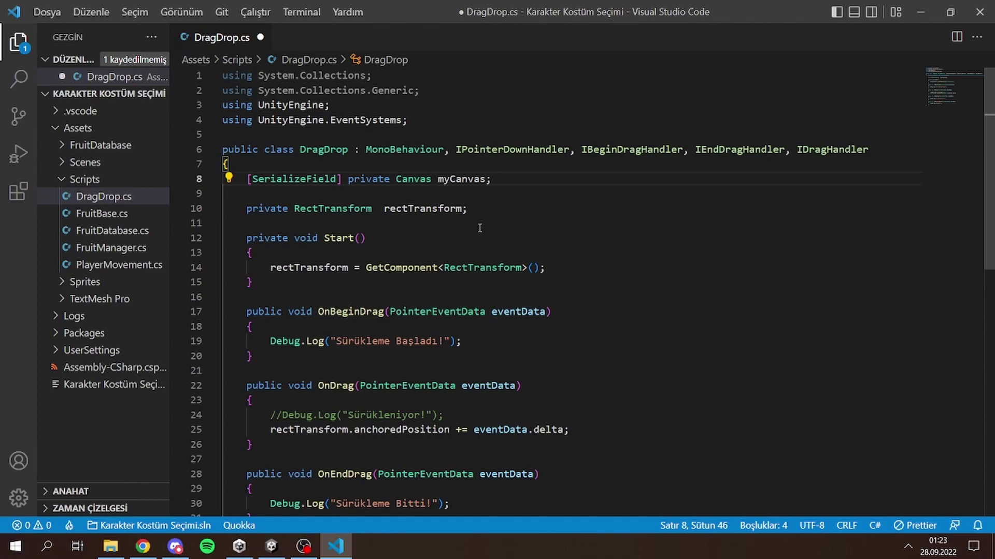
- Divide the drag delta by myCanvas.scaleFactor in OnDrag and save the script
scroll(459, 354, down, 2)
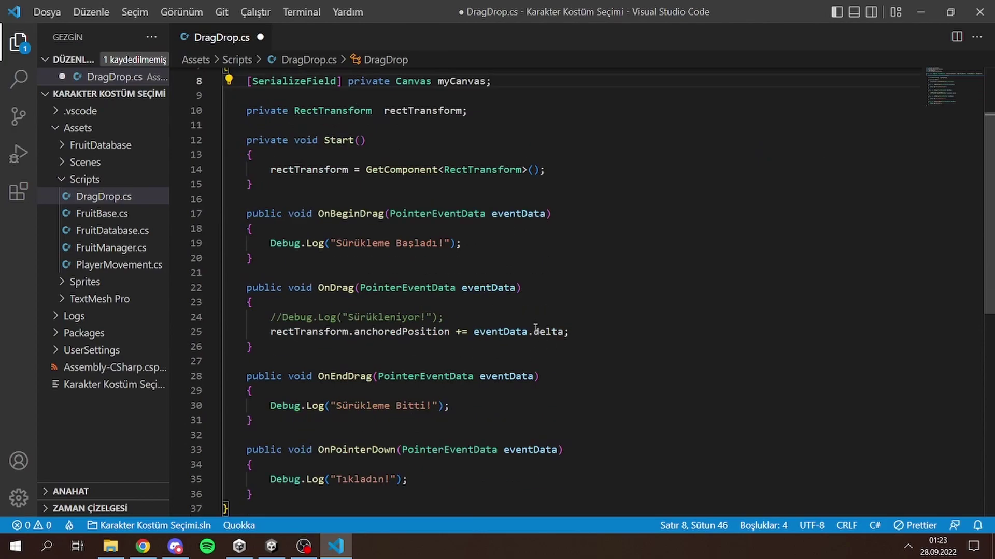
click(566, 332)
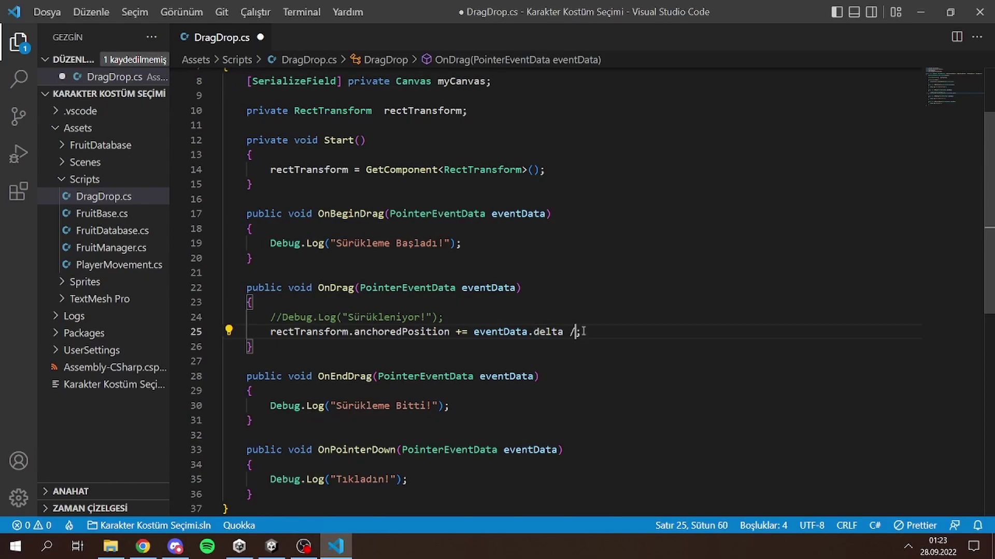
text(my)
key(Tab)
text(.)
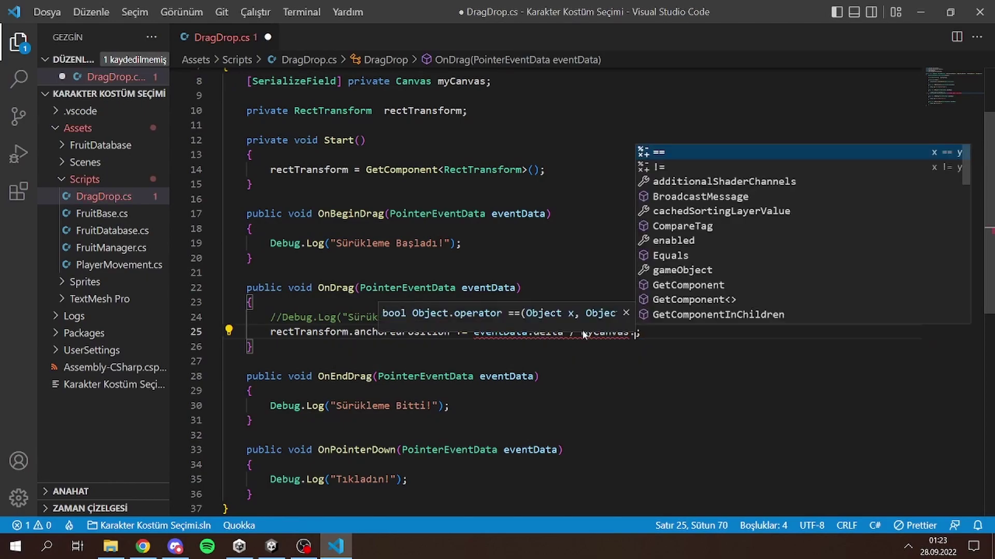
text(sca)
key(Tab)
text(;)
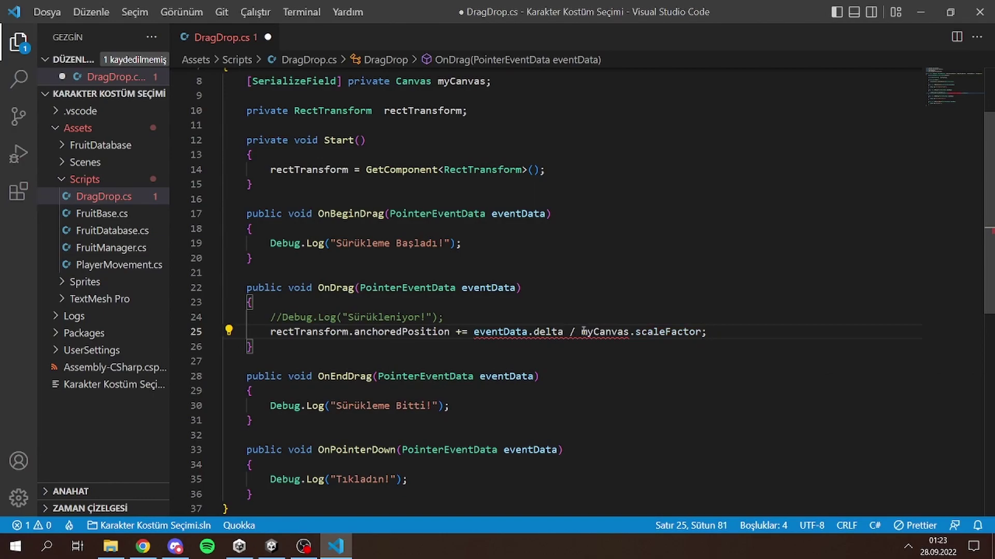
key(ctrl+s)
- Back in Unity, briefly run and stop the scene after the script reload
key(alt+Tab)
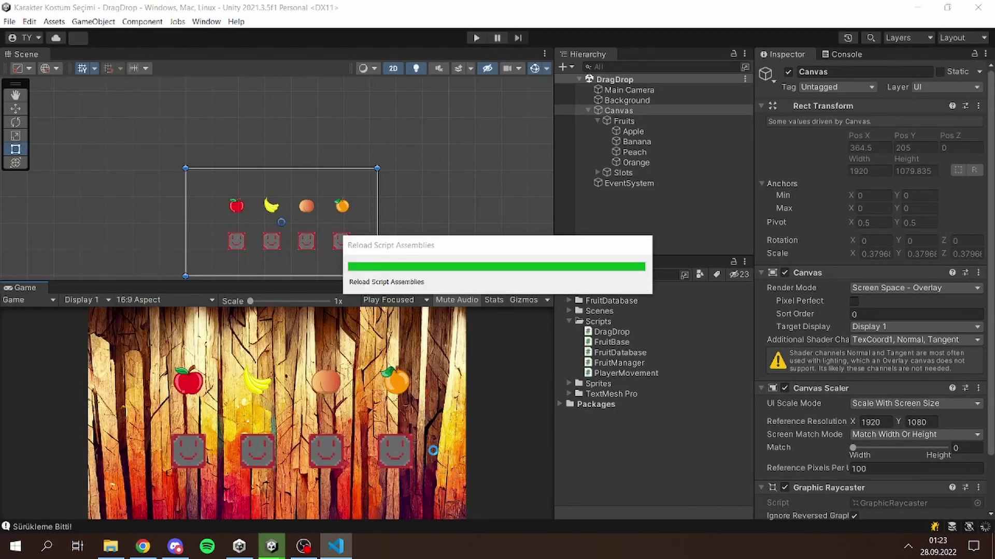
click(473, 38)
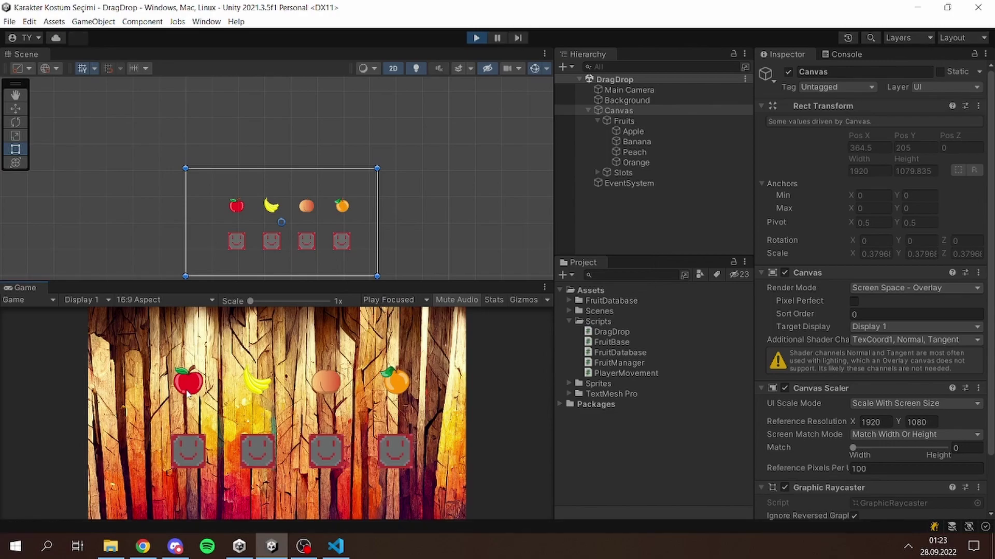
key(ctrl+p)
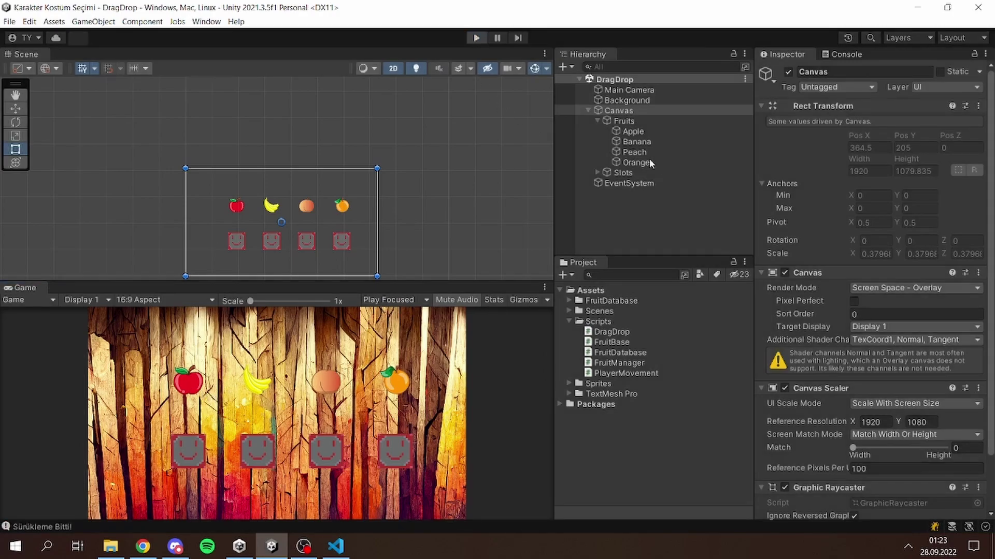
- Select Apple through Orange and drag Canvas into their Drag Drop My Canvas field
click(634, 132)
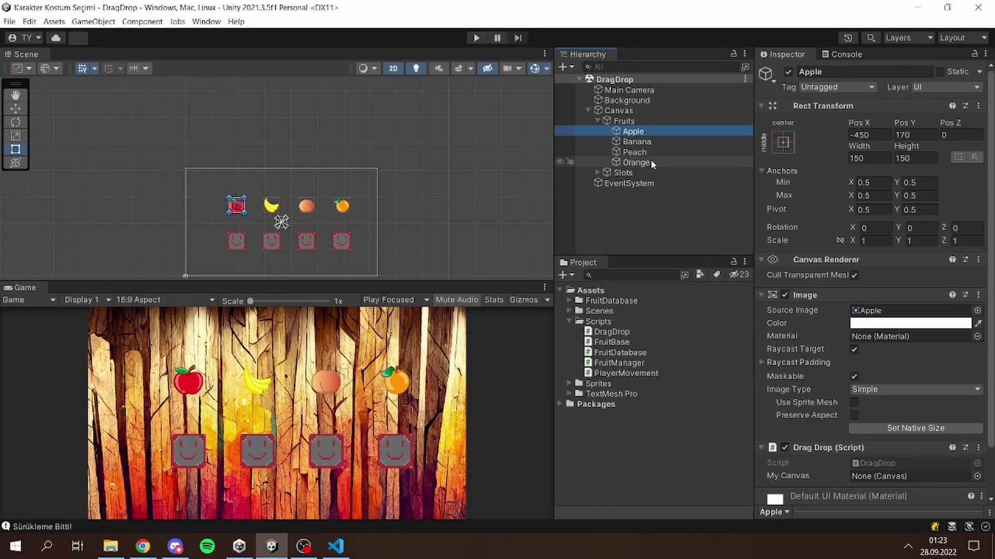
shift+click(651, 164)
scroll(862, 299, down, 3)
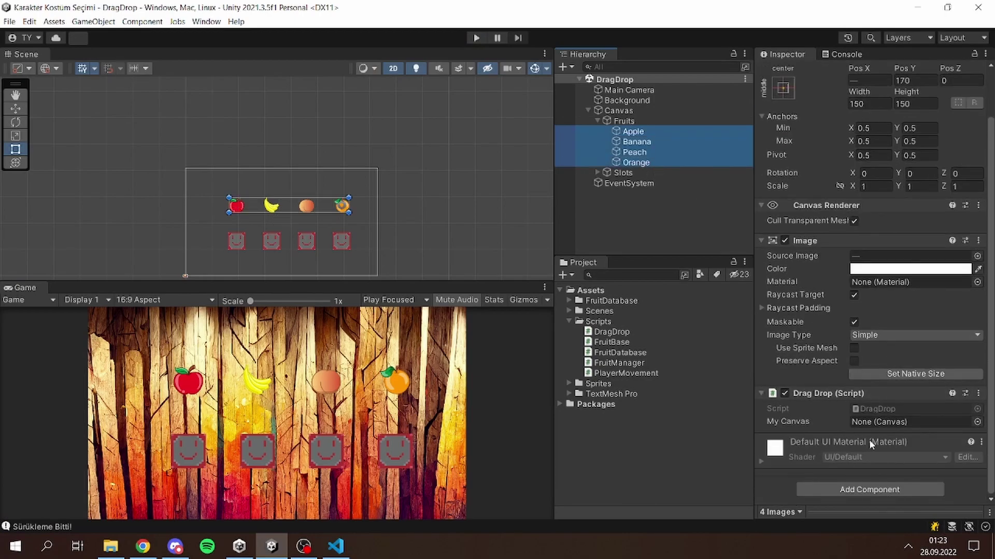
drag(621, 111, 882, 429)
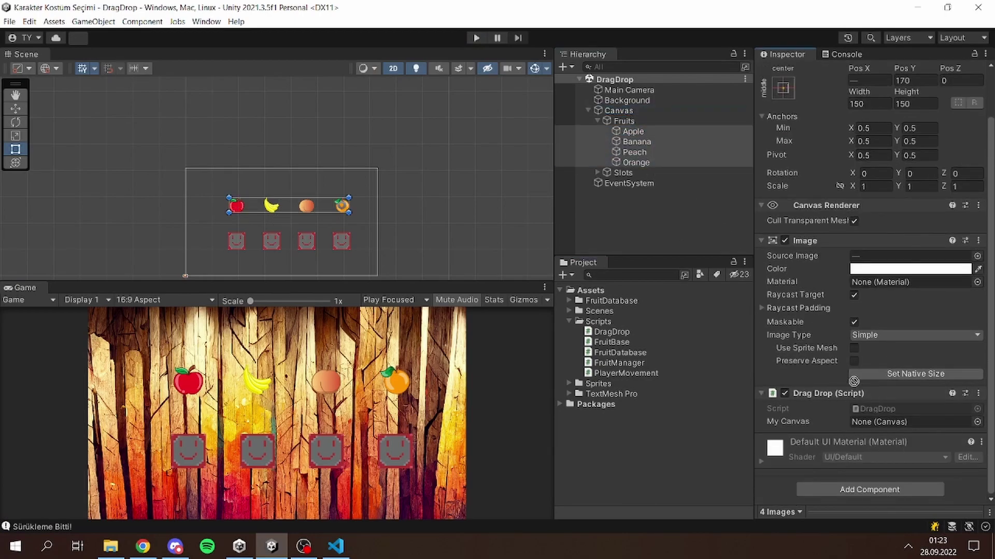
click(627, 206)
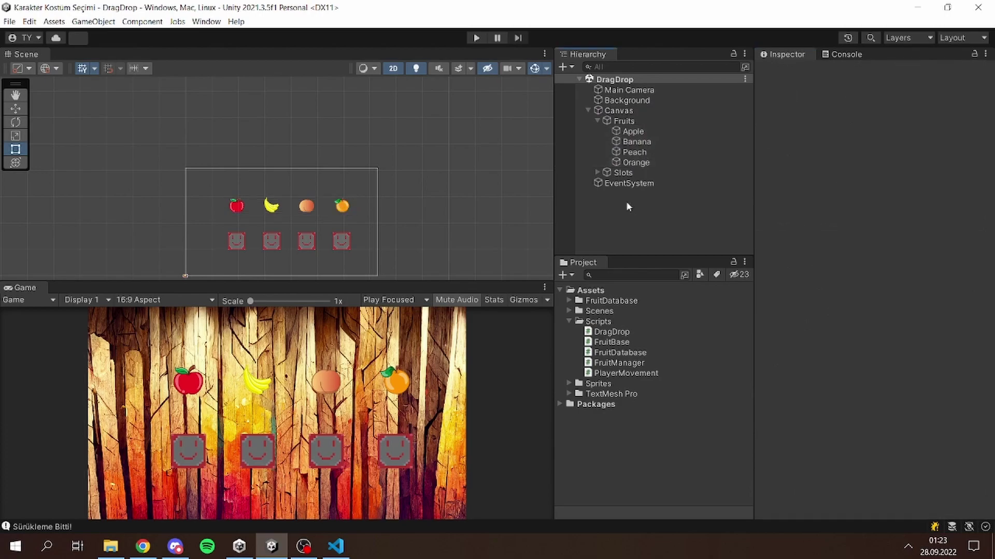
- Play and drag the apple, banana, peach and orange around the slots, orange onto the fourth slot, then stop
click(476, 39)
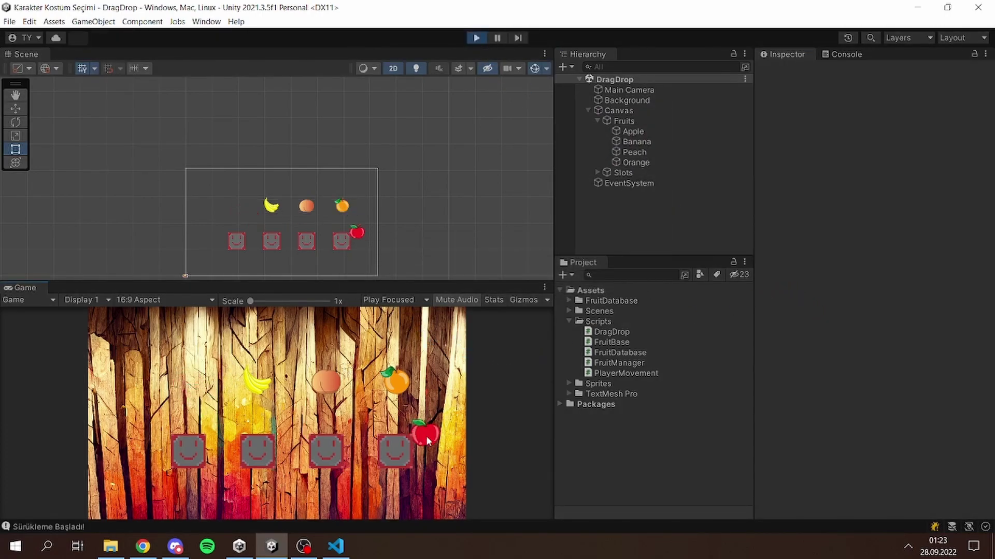
mouse_move(206, 387)
mouse_down()
mouse_move(409, 414)
mouse_move(195, 458)
mouse_move(332, 456)
mouse_up()
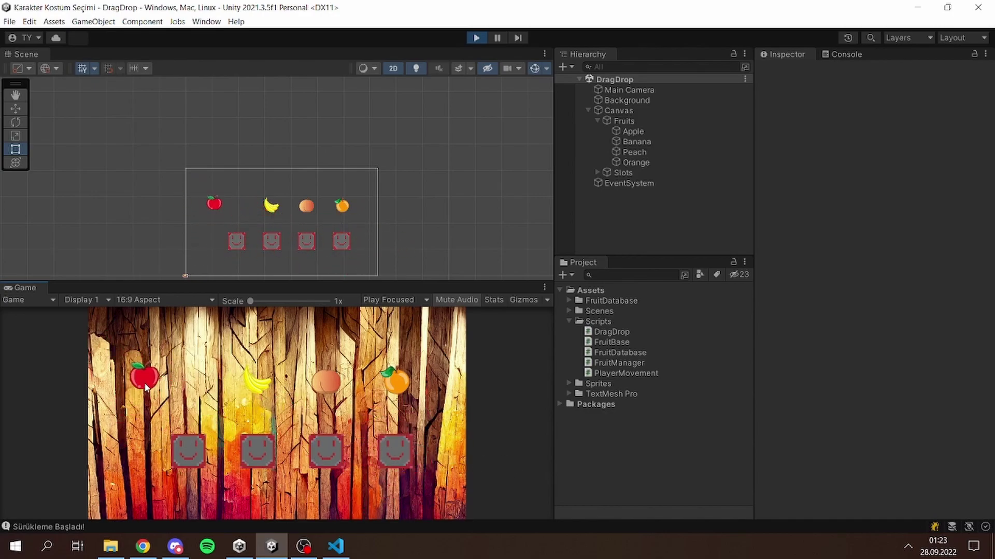
drag(295, 474, 131, 426)
mouse_move(253, 407)
mouse_down()
mouse_move(271, 409)
mouse_move(224, 368)
mouse_up()
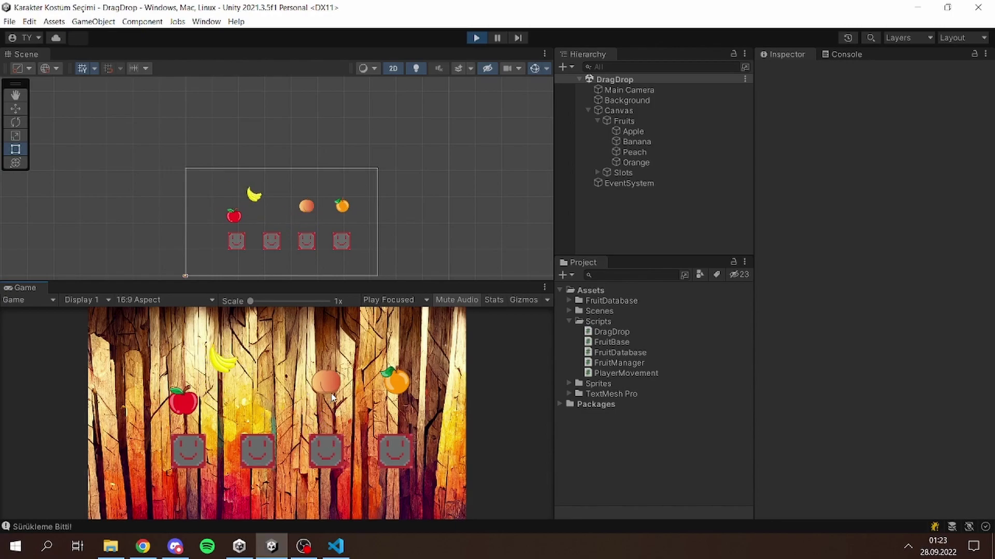
drag(325, 394, 364, 405)
mouse_move(403, 391)
mouse_down()
mouse_move(427, 453)
mouse_move(447, 384)
mouse_up()
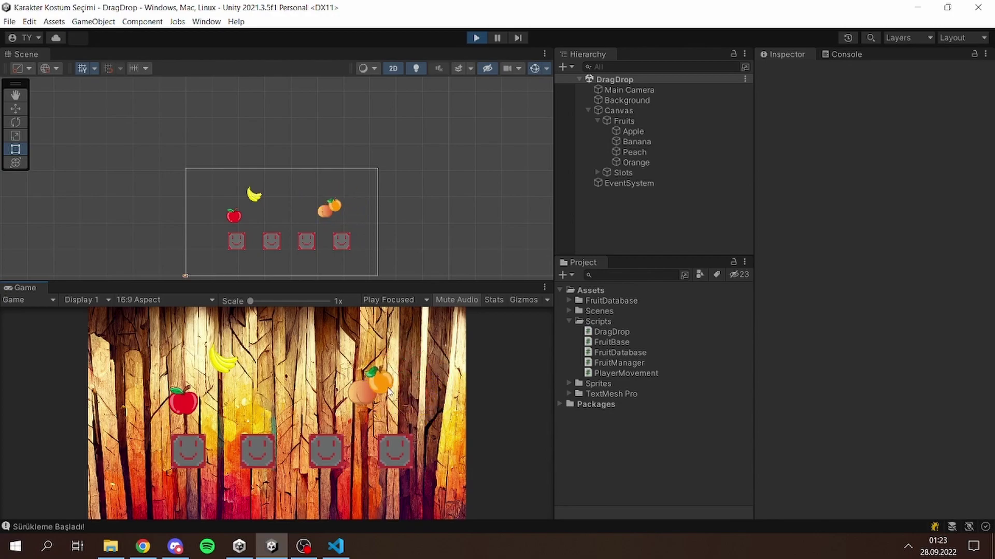
mouse_move(446, 383)
mouse_down()
mouse_move(405, 469)
mouse_move(412, 397)
mouse_up()
click(483, 37)
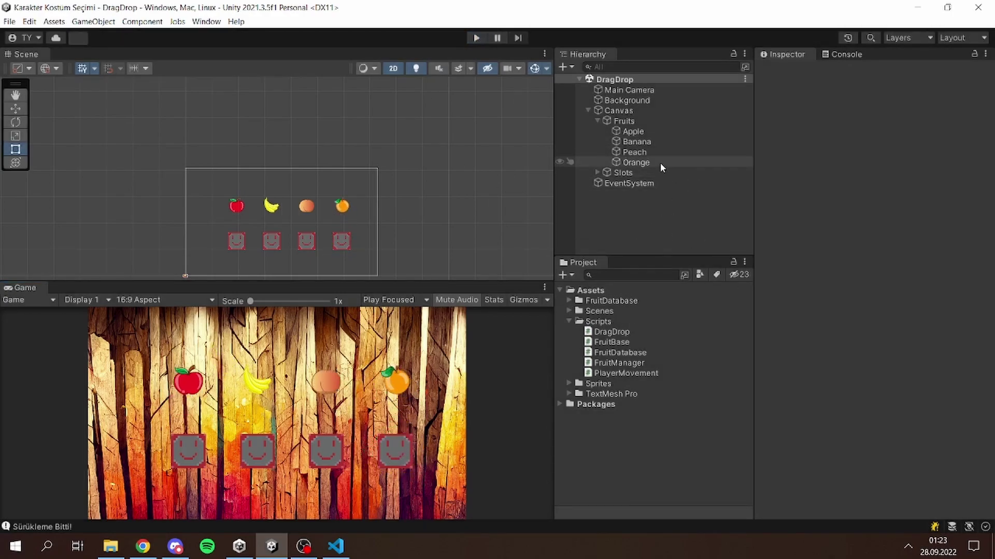
- Collapse Fruits and move the Slots group above Fruits under Canvas
click(597, 120)
click(598, 120)
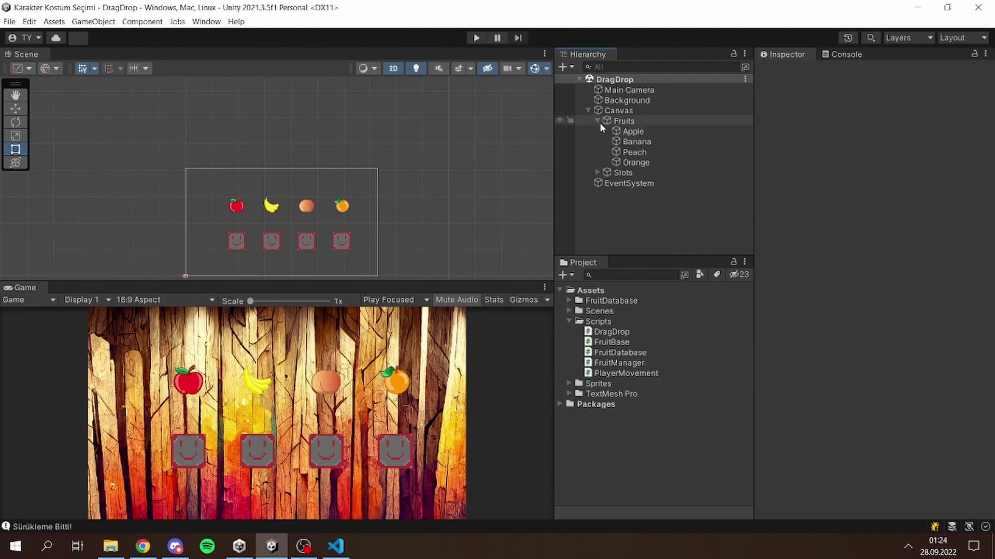
click(598, 121)
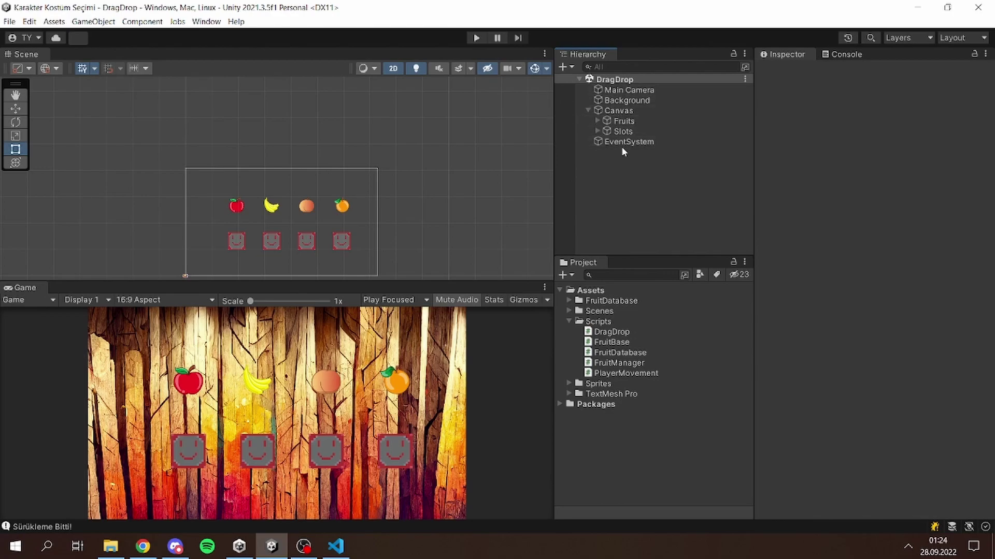
drag(620, 134, 613, 117)
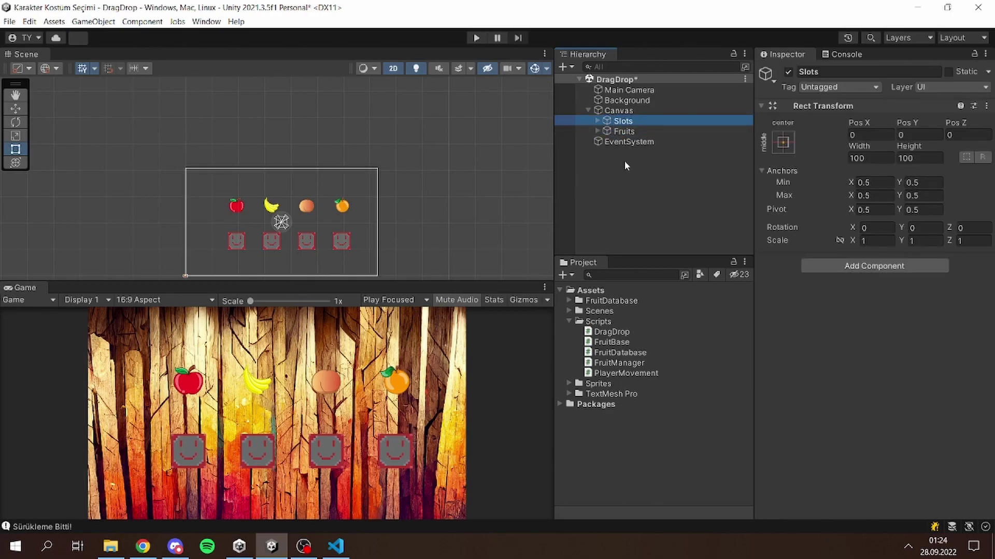
- Play the scene, drag the orange onto a slot, then stop playing
click(477, 38)
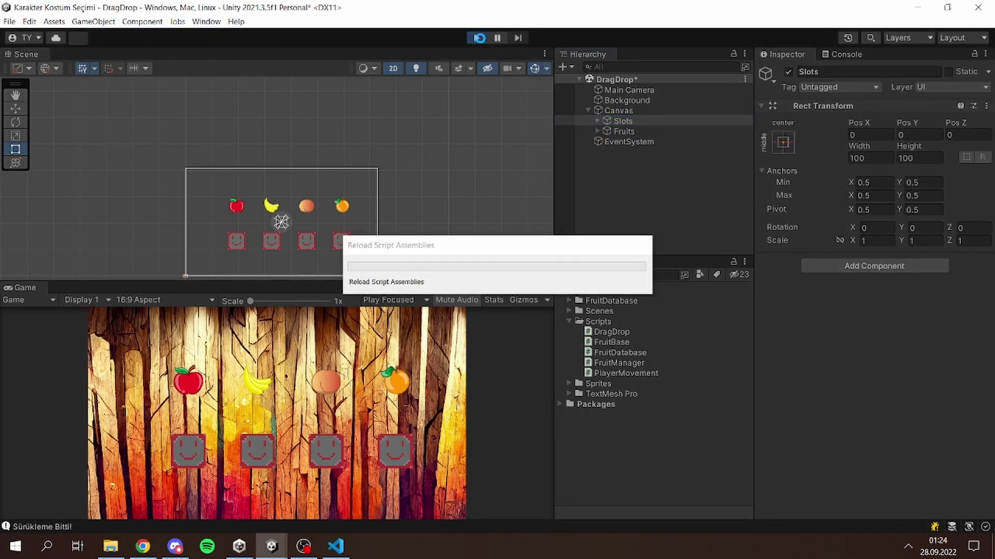
click(399, 395)
mouse_move(399, 395)
mouse_down()
mouse_move(355, 453)
mouse_move(396, 386)
mouse_up()
click(476, 38)
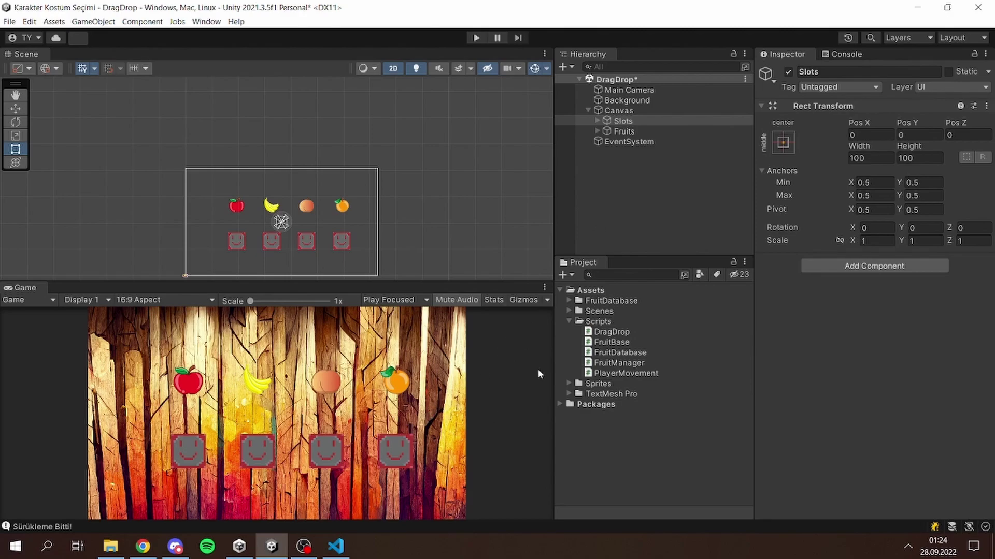
- Create a new C# script named Slots in the Scripts folder
right_click(612, 321)
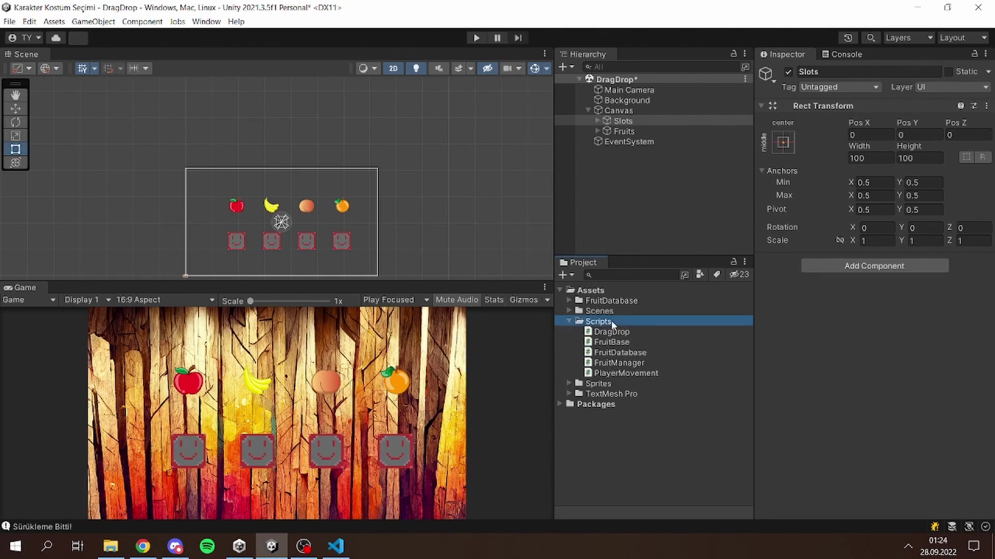
mouse_move(679, 34)
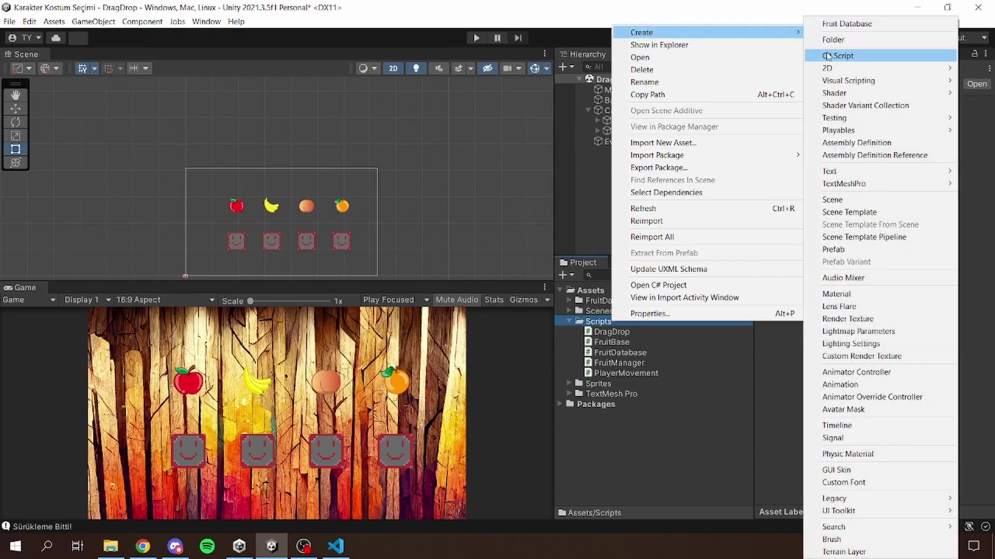
click(829, 56)
text(s)
text(Slot)
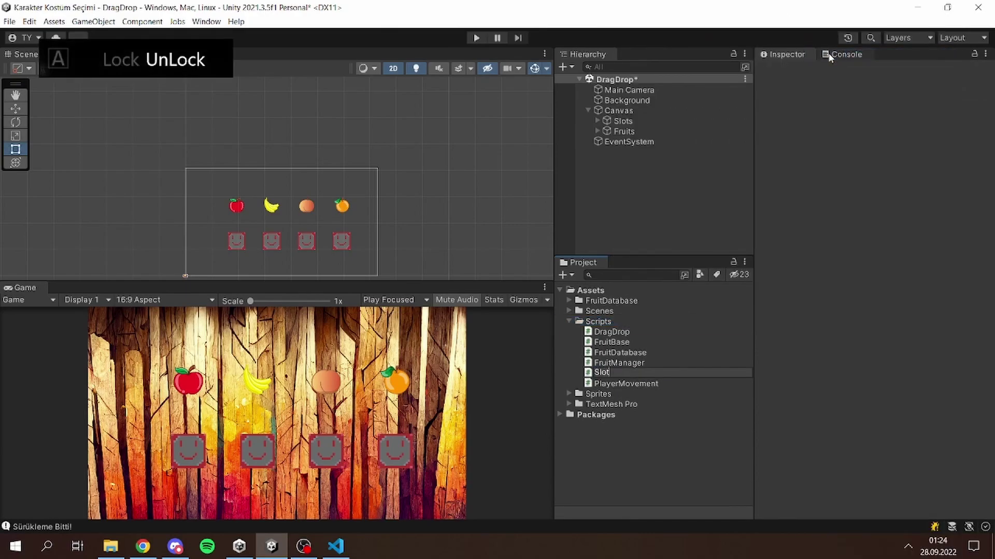
key(Return)
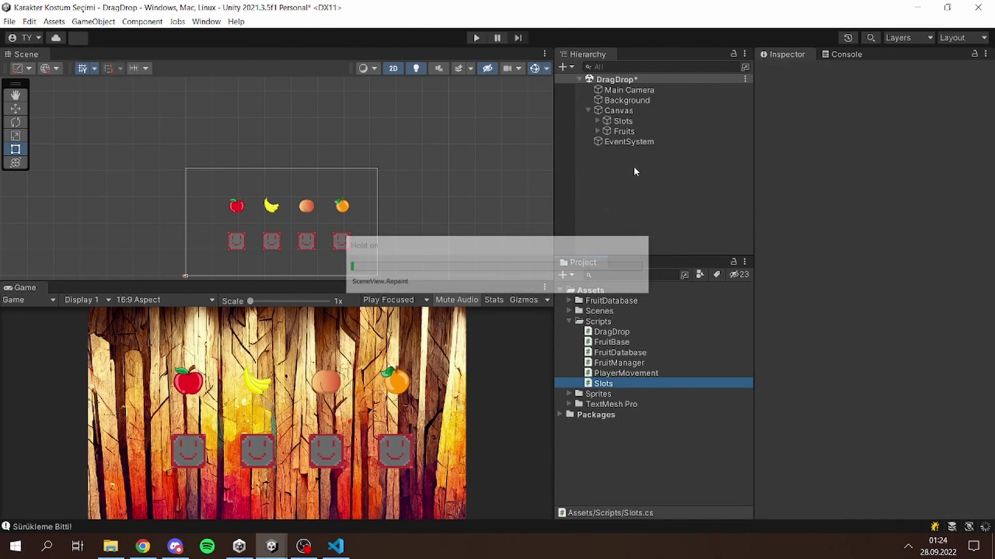
- Attach the Slots script to Slot1–Slot4 and open it in the code editor
click(639, 111)
click(625, 120)
click(597, 120)
click(631, 131)
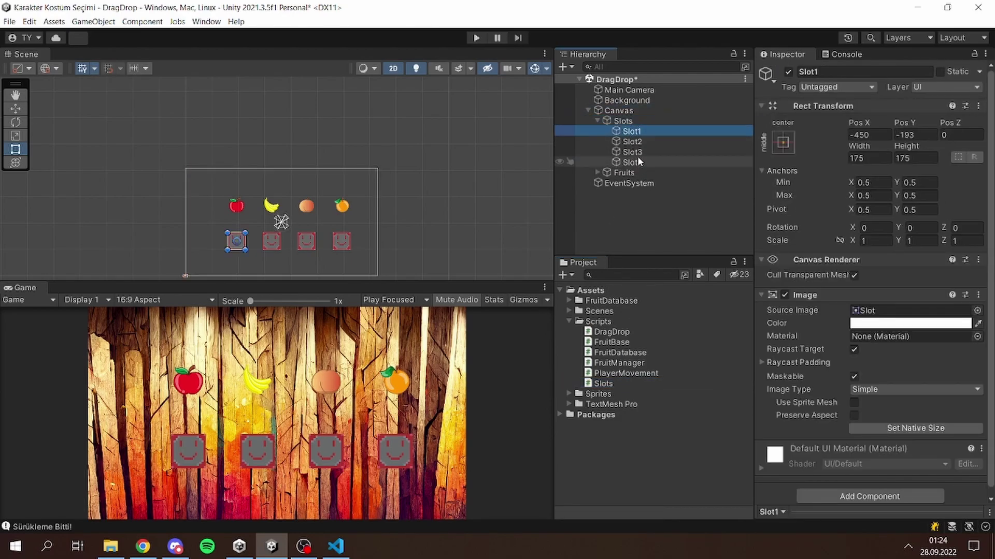
shift+click(632, 162)
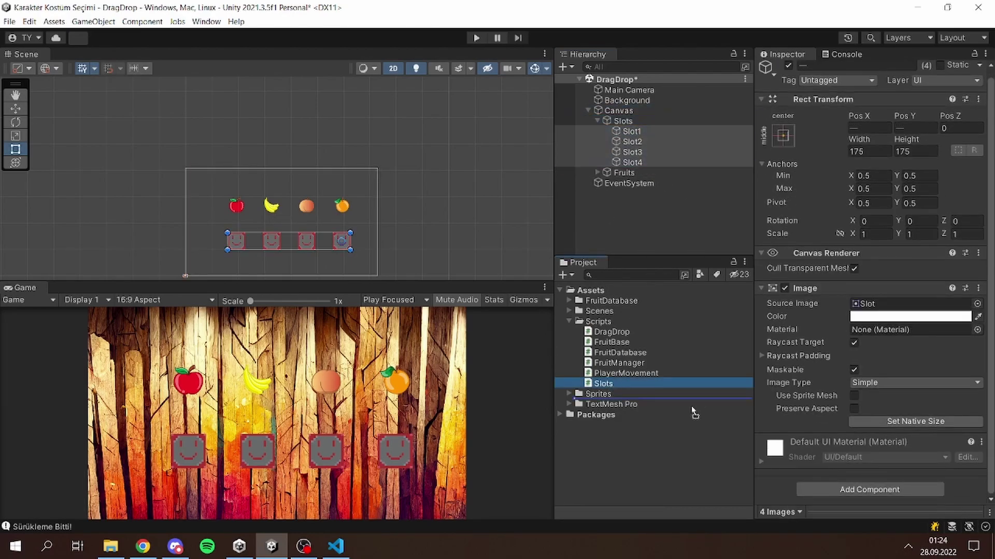
drag(603, 383, 960, 496)
scroll(905, 492, down, 2)
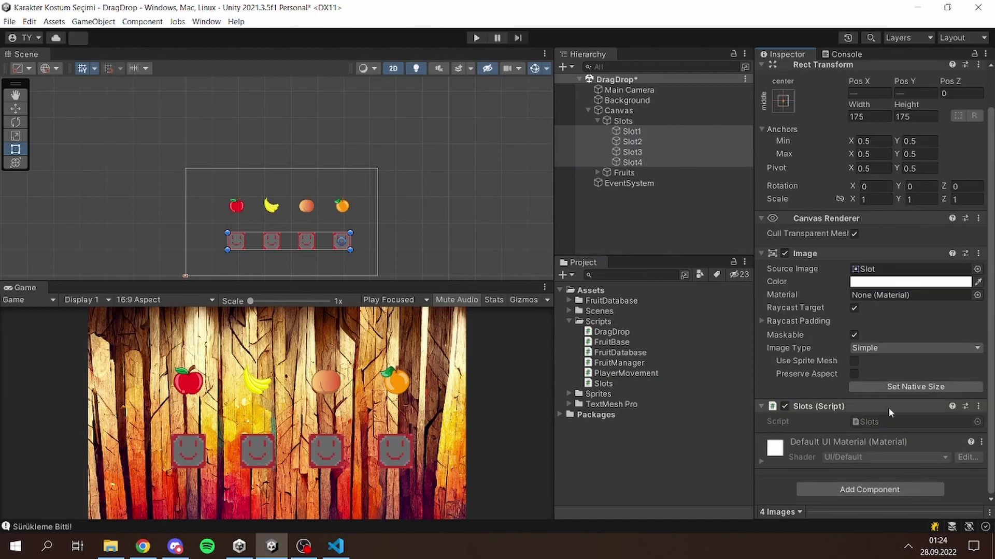
double_click(885, 425)
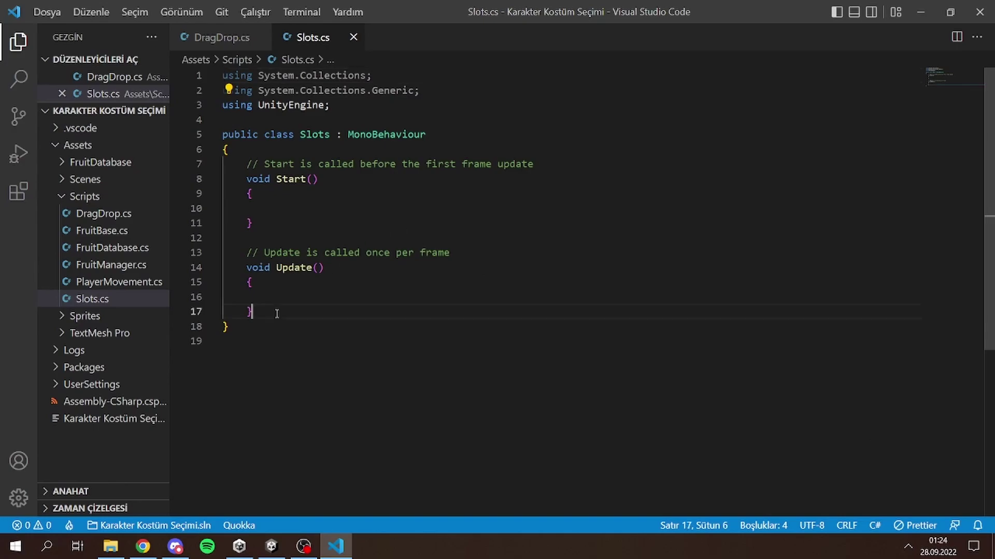
- Delete the default Start and Update methods and add 'using UnityEngine.EventSystems'
drag(252, 312, 241, 163)
key(BackSpace)
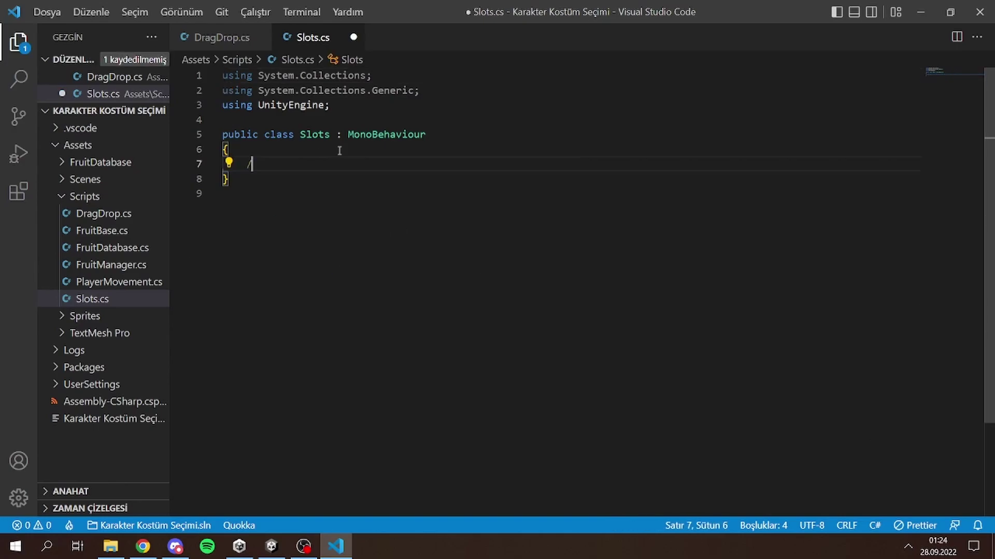
click(413, 121)
key(Return)
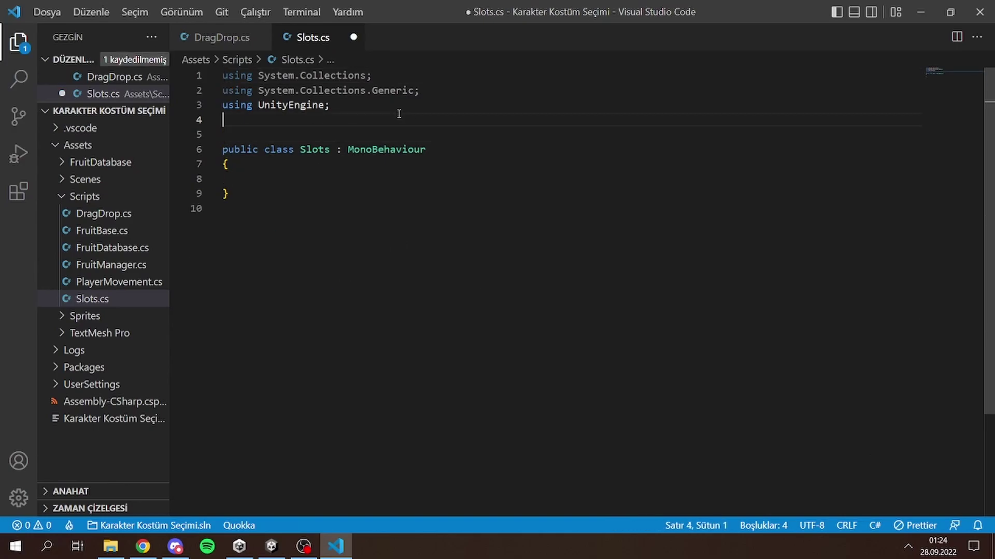
text(using U)
key(Caps_Lock)
text(ni)
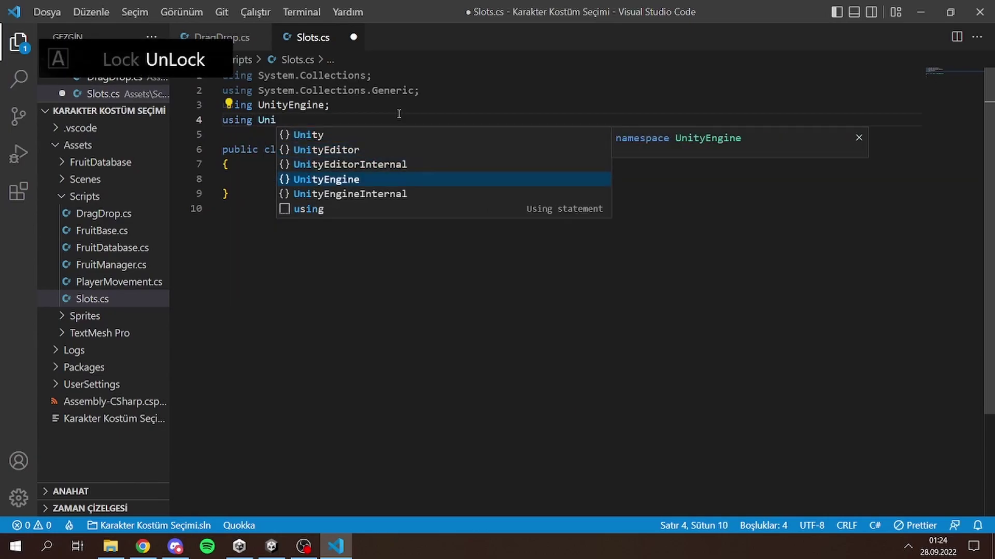
key(Return)
text(.Eve)
key(Return)
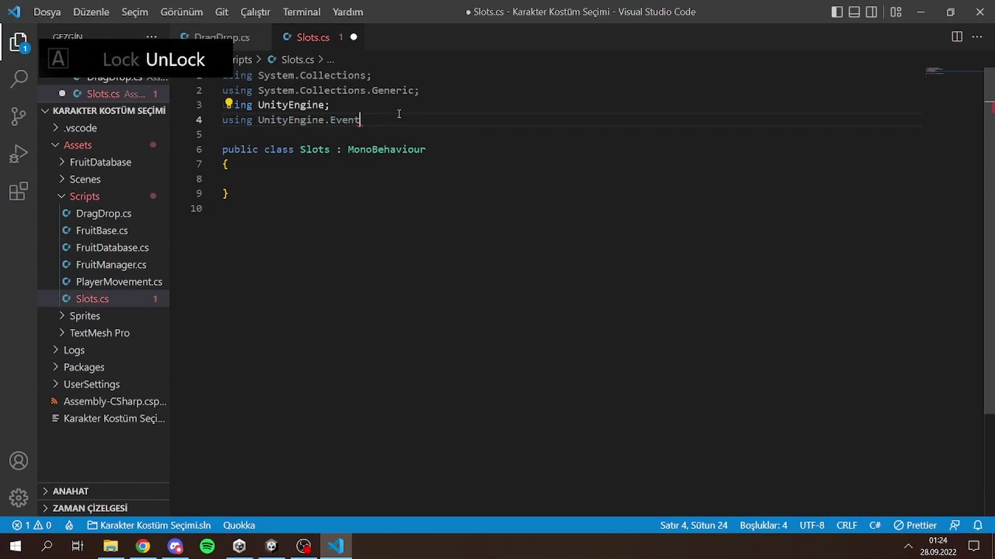
key(ctrl+space)
key(Down)
key(Return)
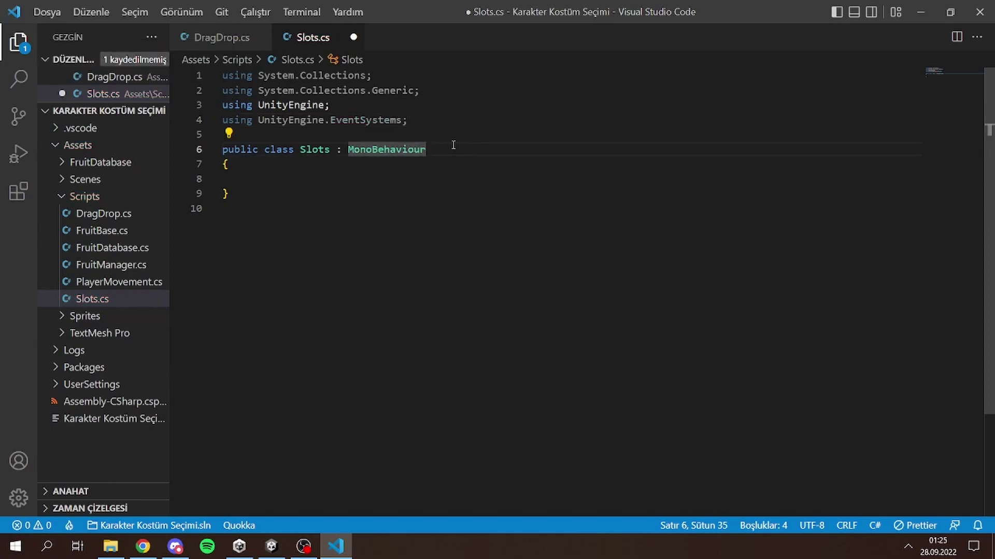
- Add IDropHandler to the Slots class and generate its OnDrop method stub
text(,)
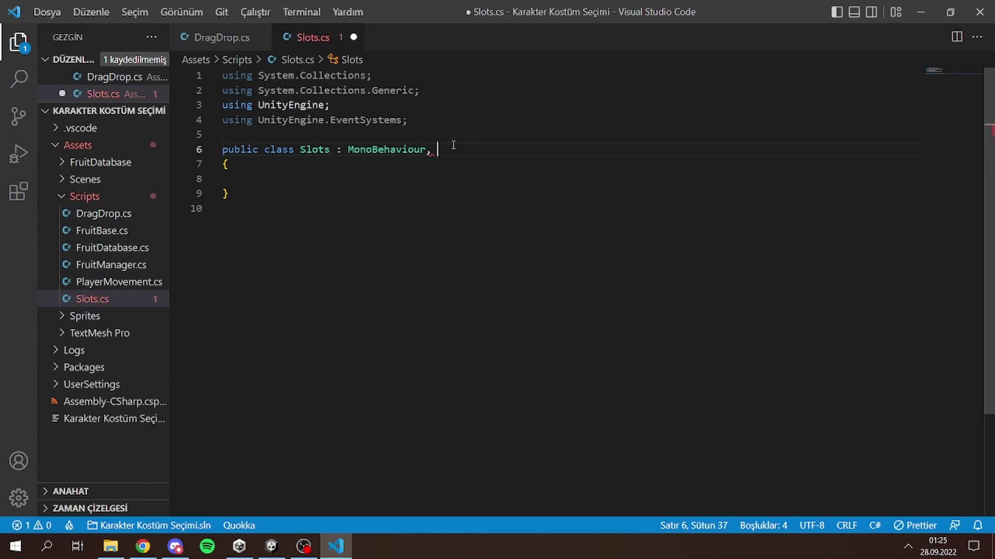
key(Caps_Lock)
text(I)
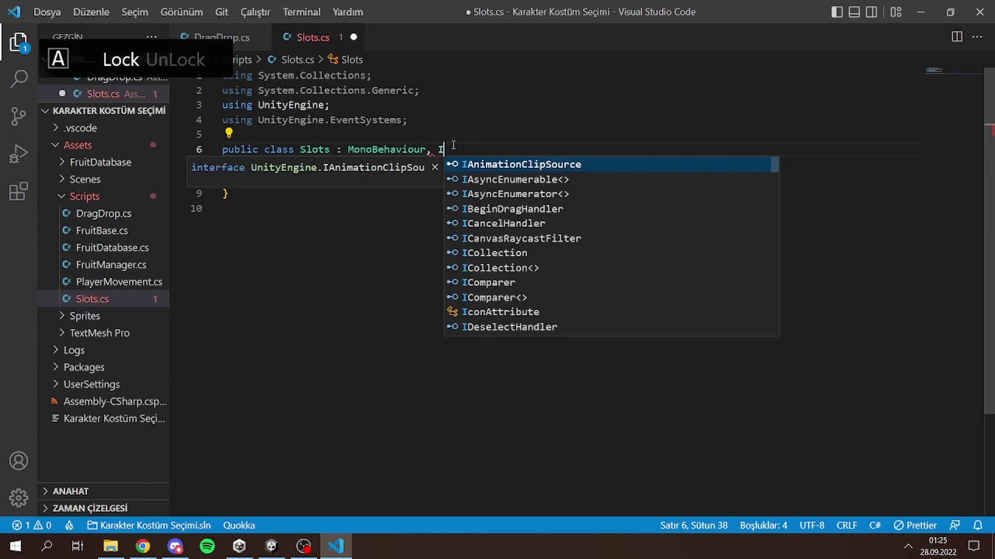
text(Drop)
key(Return)
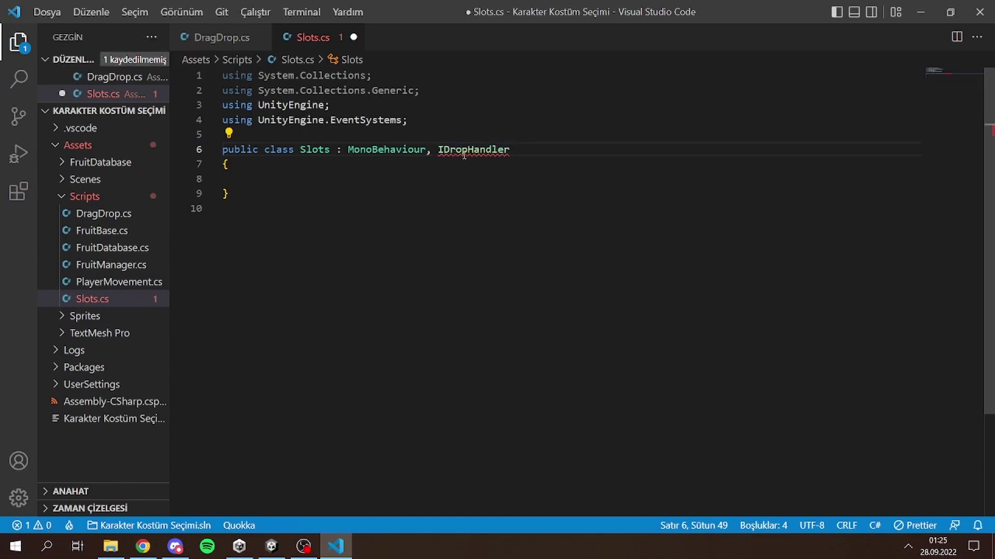
click(464, 155)
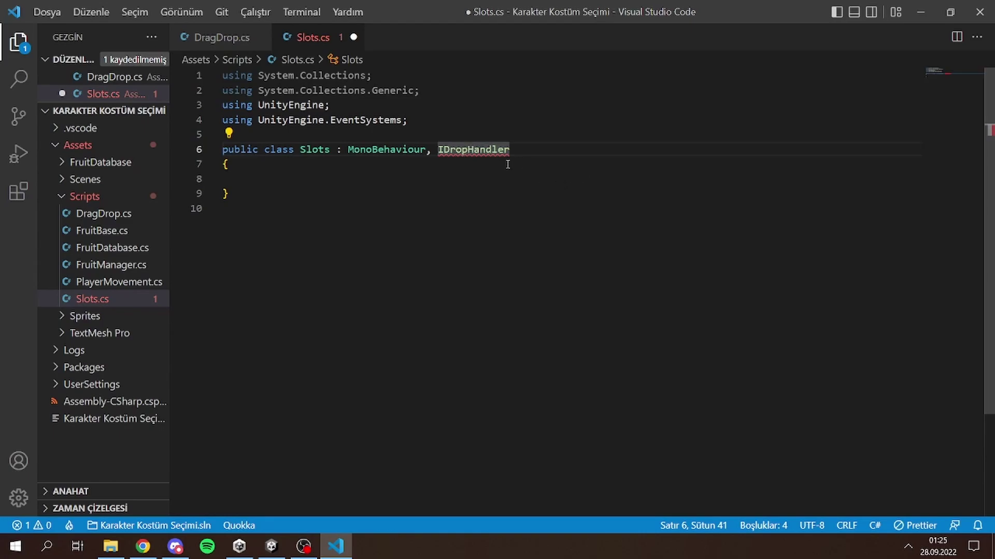
click(228, 133)
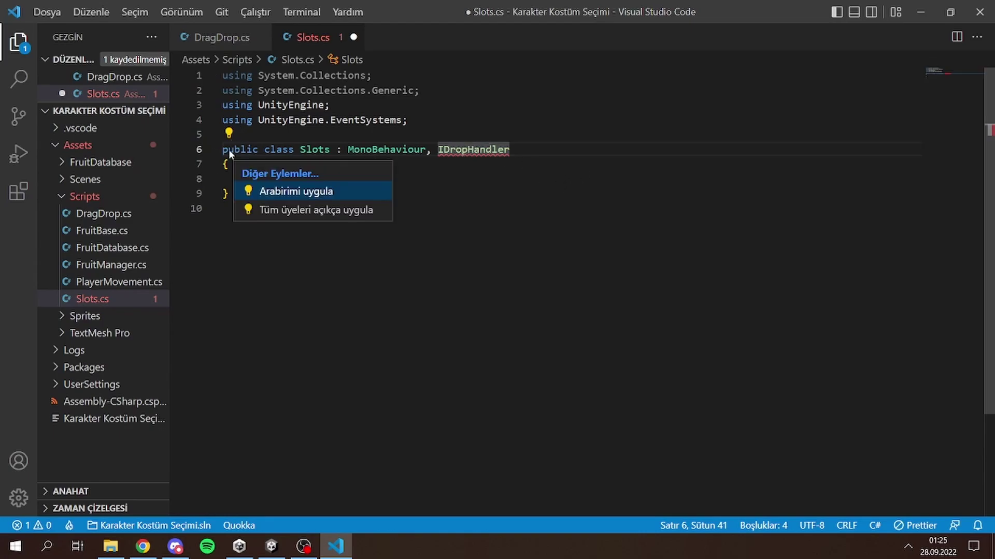
click(284, 191)
- Replace the placeholder exception with Debug.Log("Bırakılıdı!") and save Slots.cs
drag(531, 208, 204, 216)
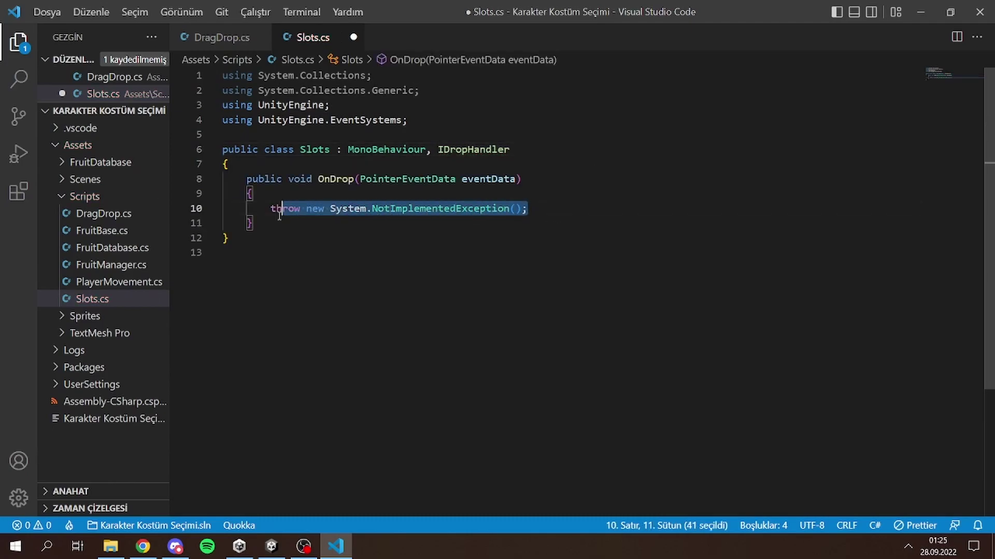
key(BackSpace)
key(Tab)
key(Tab)
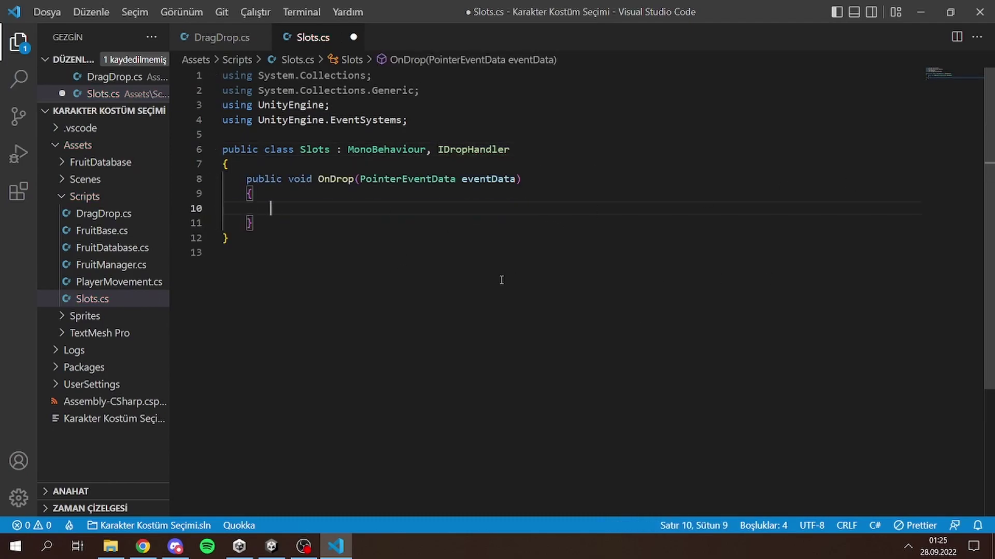
text(Deb)
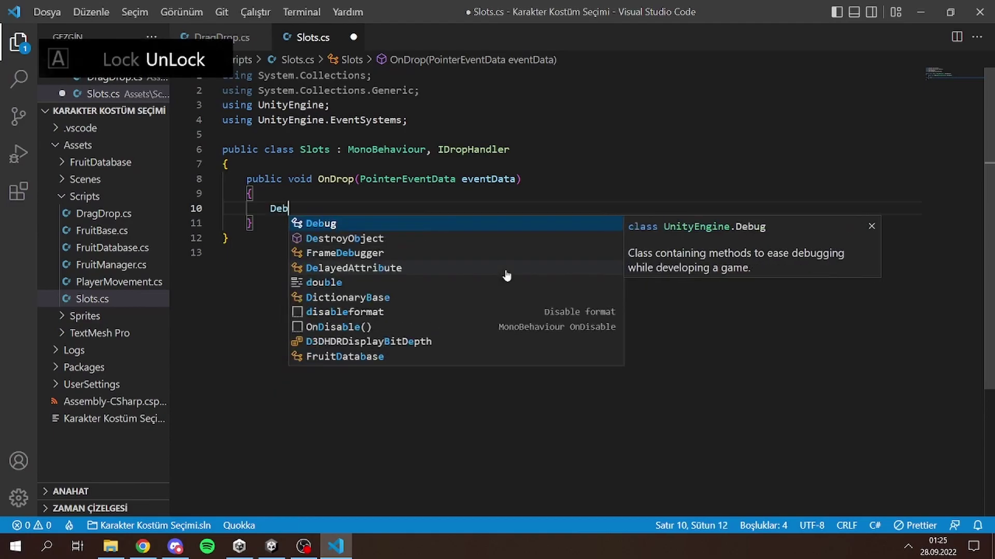
text(ug.Log("B)
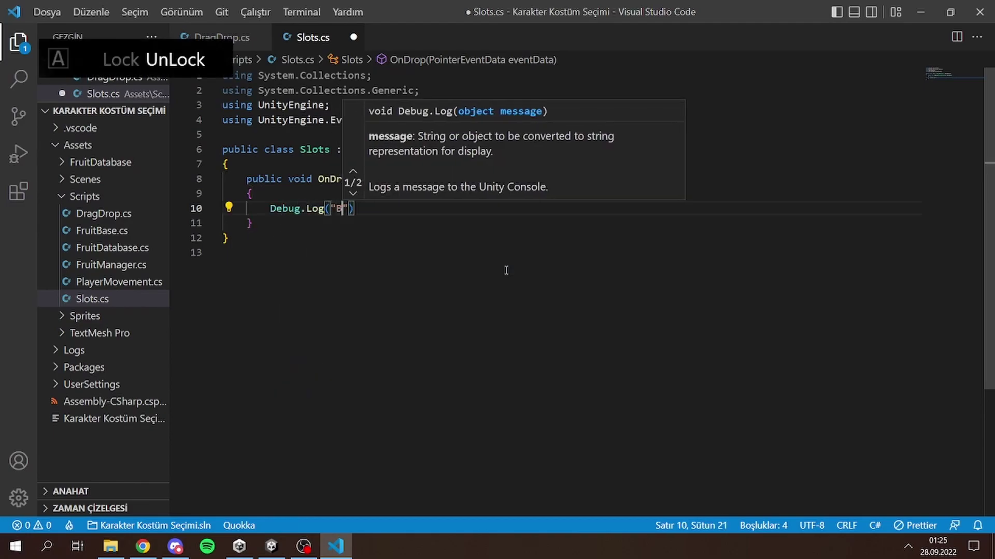
text(ırakılıd)
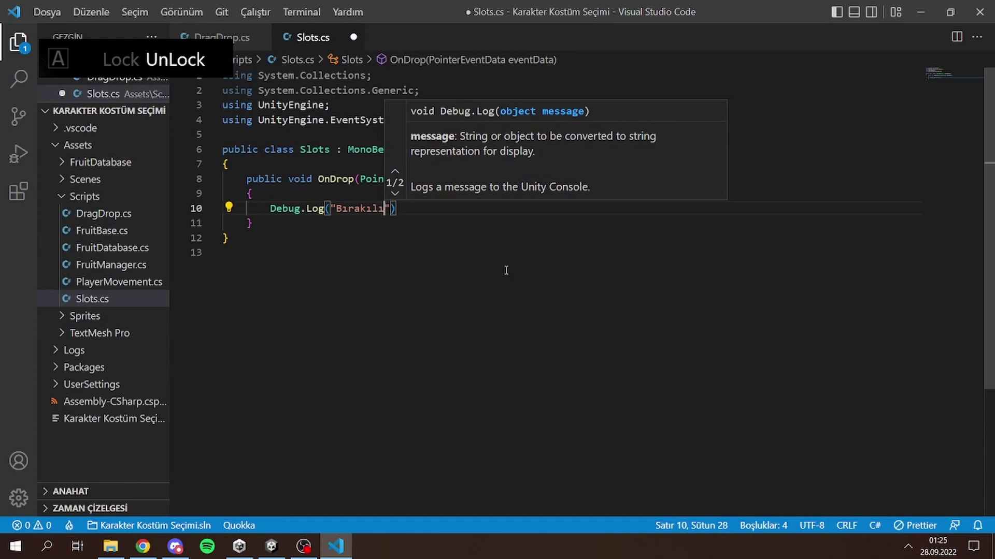
text(ı!");)
key(ctrl+a)
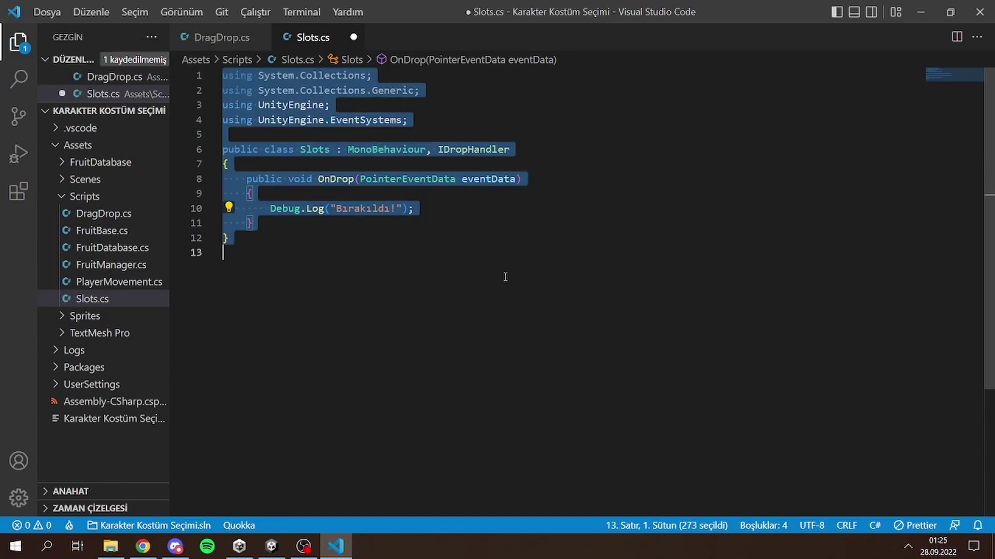
key(ctrl+s)
key(alt+Tab)
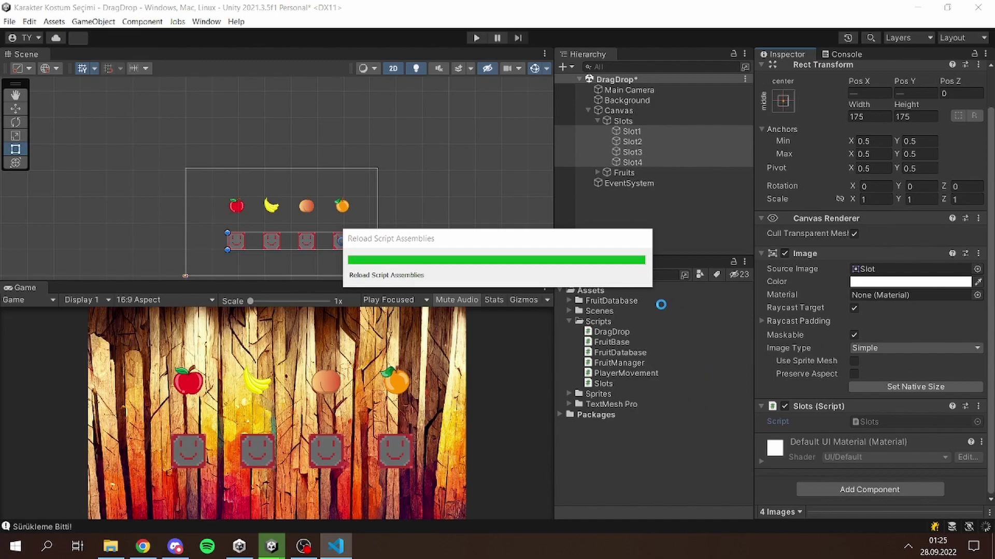
- Run the game with the Console showing and drop the apple, banana, peach and orange onto the four slots
click(477, 37)
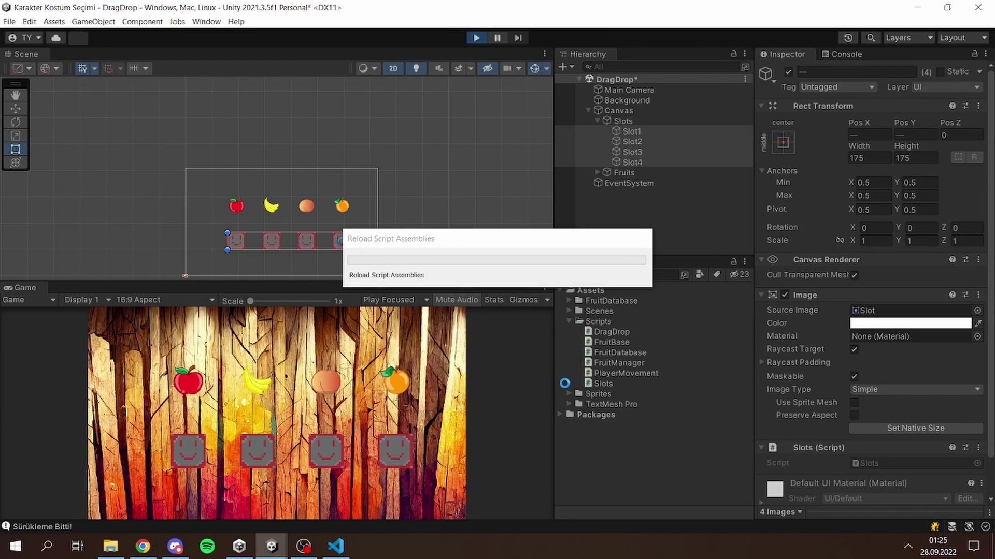
click(841, 55)
mouse_move(197, 390)
mouse_down()
mouse_move(228, 426)
mouse_move(29, 378)
mouse_move(154, 400)
mouse_up()
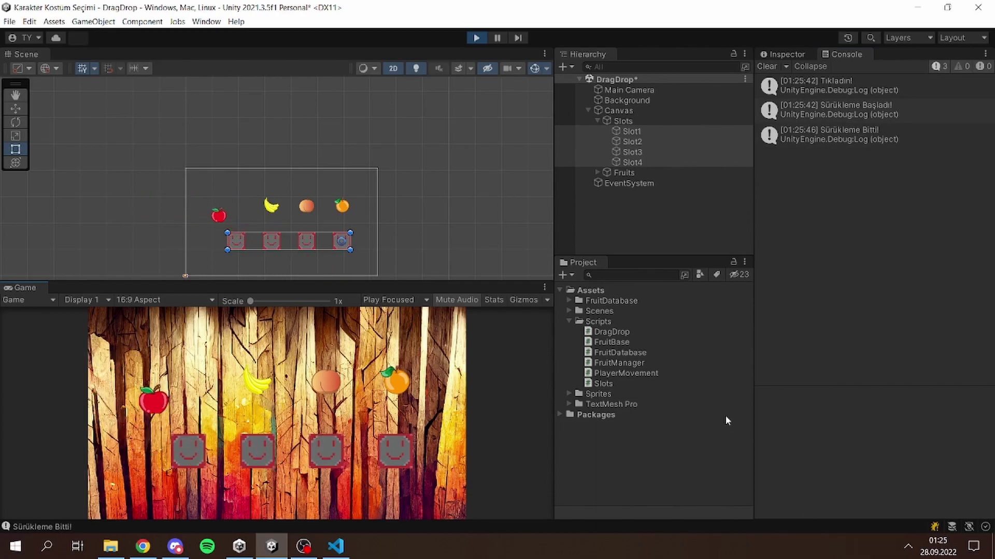
click(335, 546)
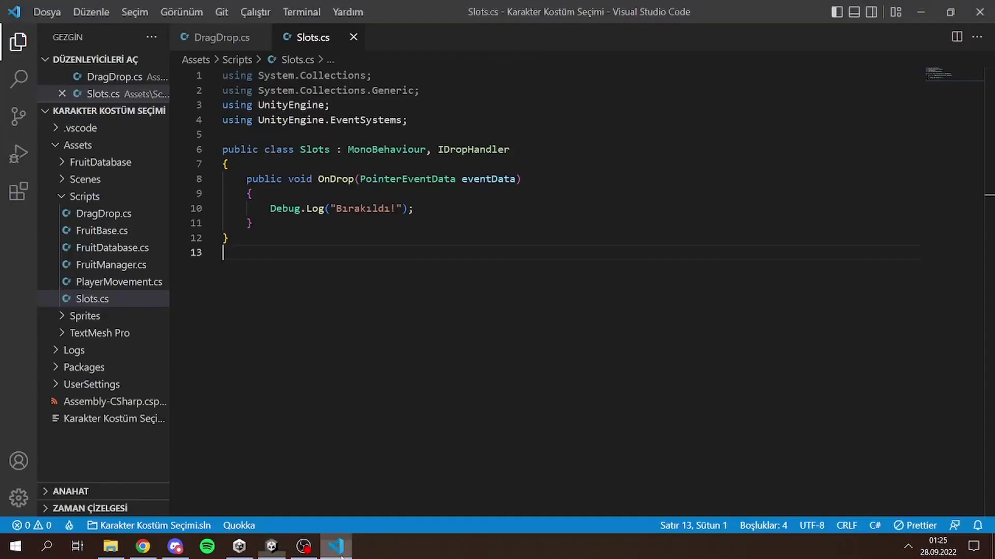
click(271, 547)
drag(164, 410, 189, 449)
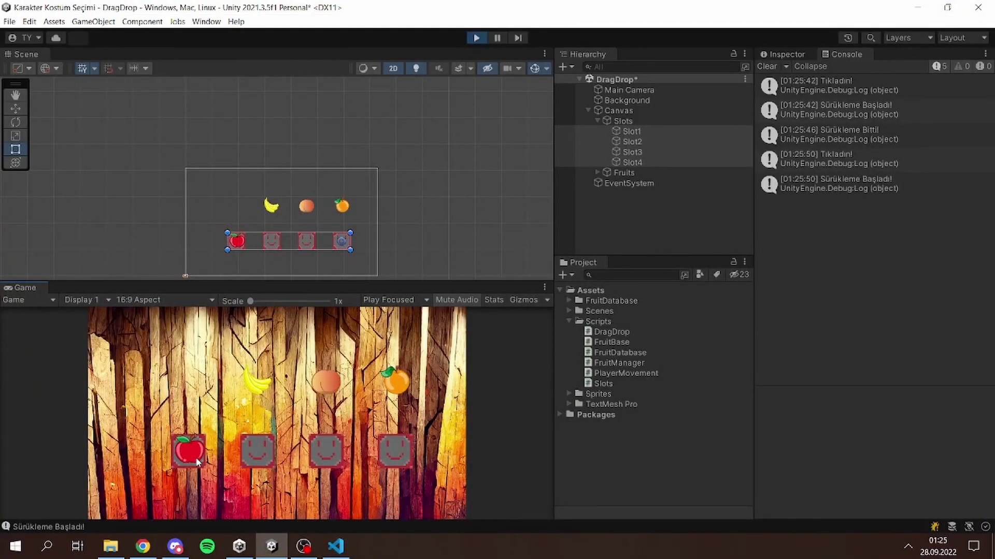
drag(268, 384, 257, 449)
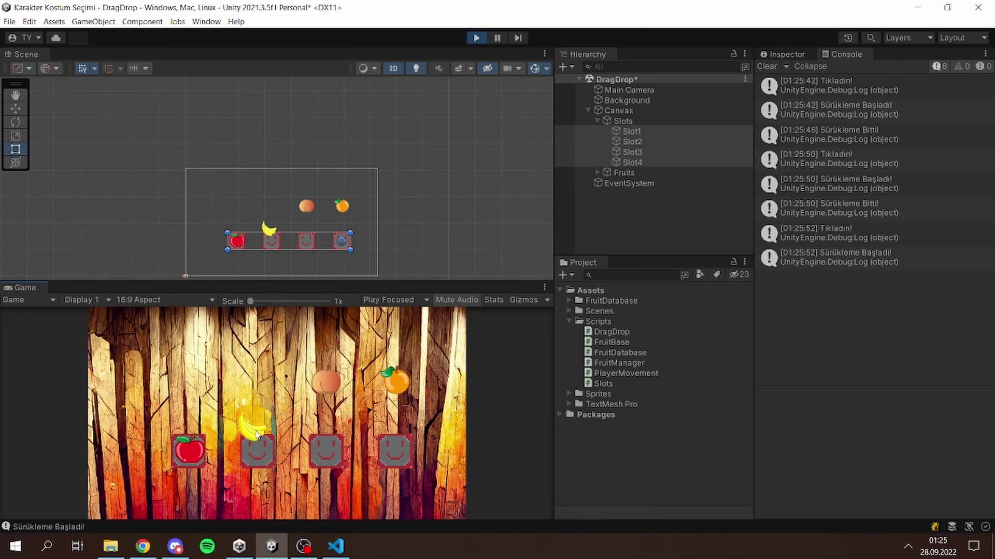
drag(326, 382, 326, 448)
drag(382, 400, 396, 451)
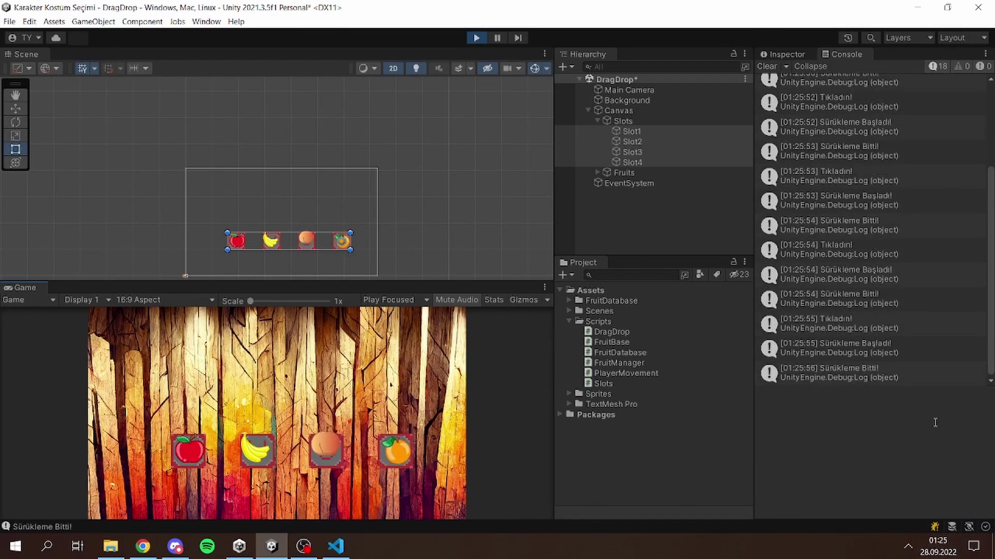
- Stop Play mode and bring Slots.cs back up in the code editor
click(472, 39)
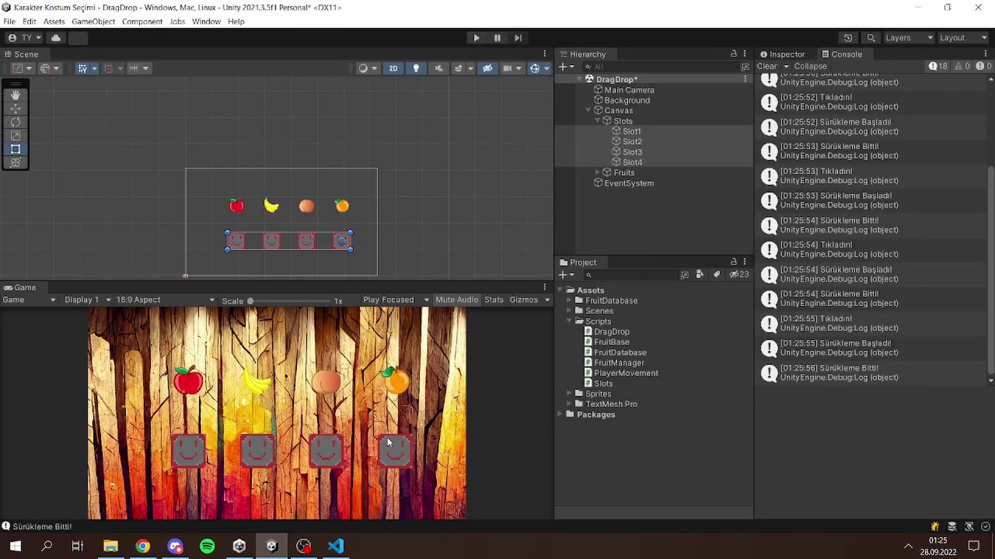
click(771, 55)
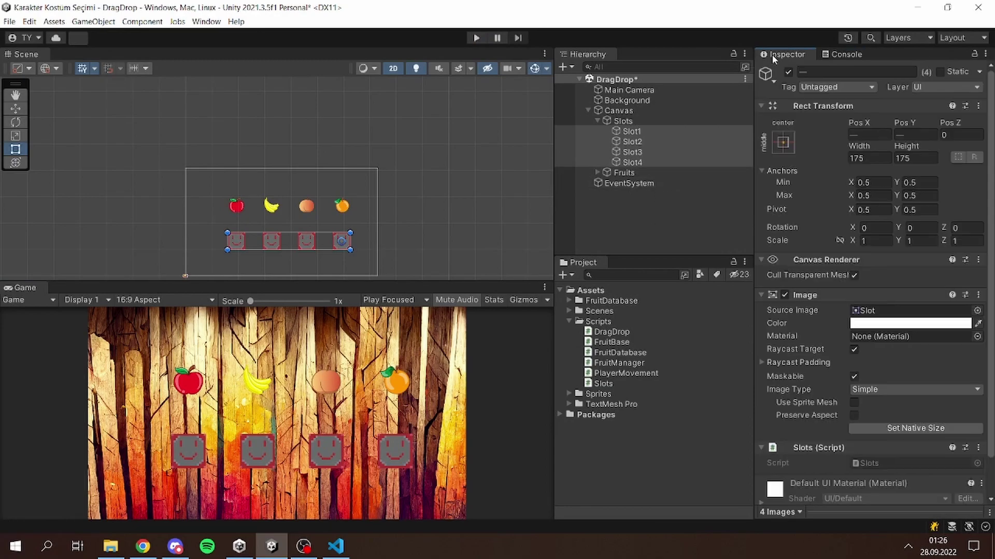
click(614, 238)
click(346, 547)
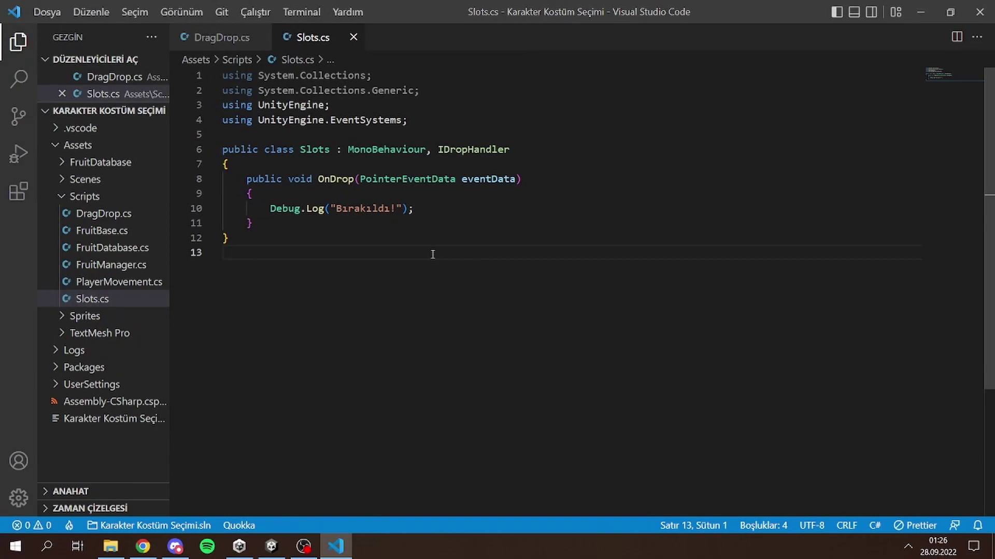
- Select Apple through Orange under Fruits and add a Canvas Group component to all four
click(271, 547)
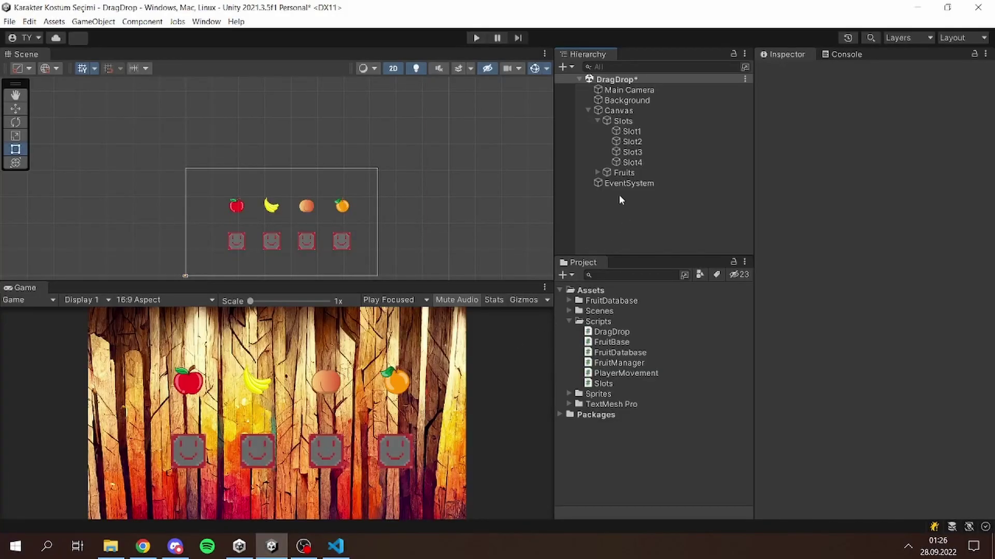
click(621, 173)
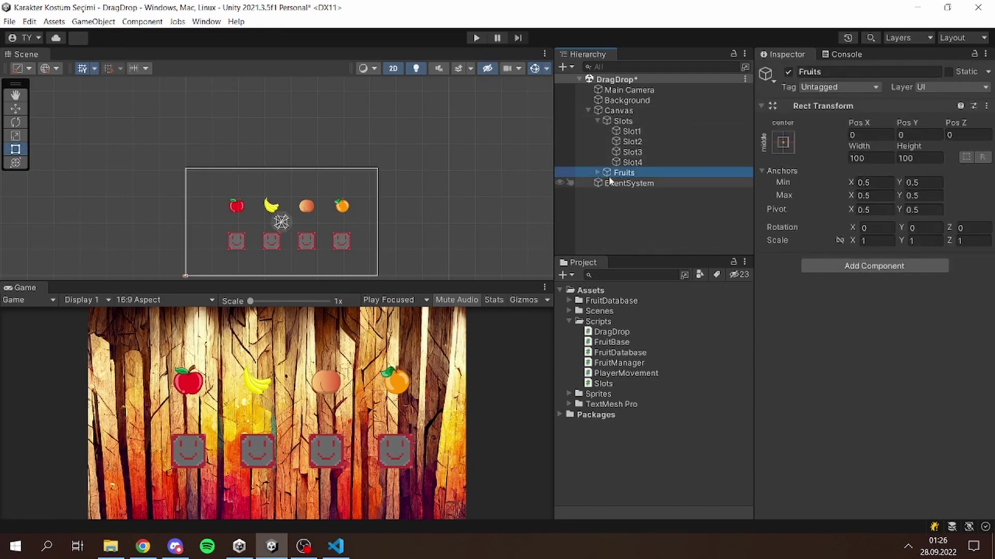
click(597, 172)
click(633, 183)
shift+click(636, 214)
scroll(839, 301, down, 3)
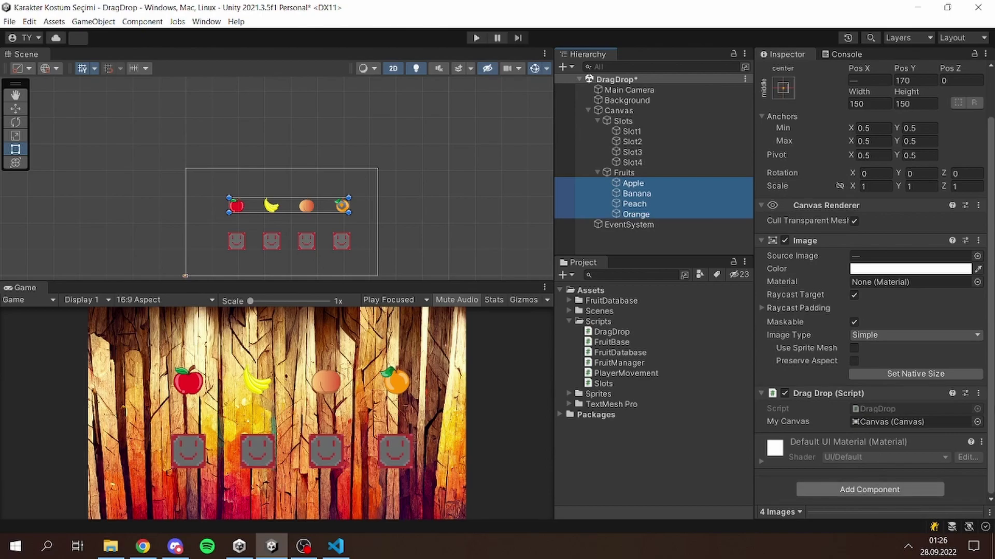
click(870, 489)
text(can)
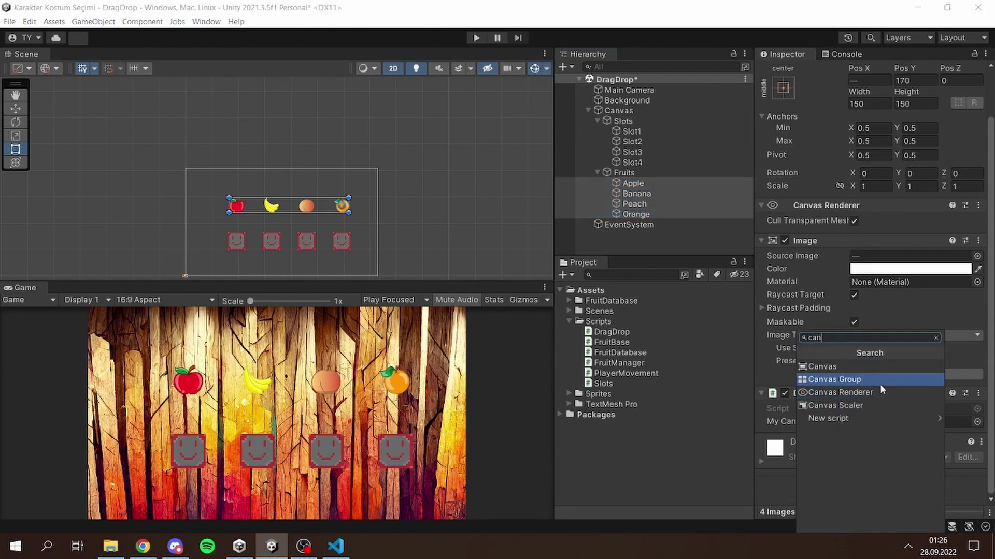
click(880, 384)
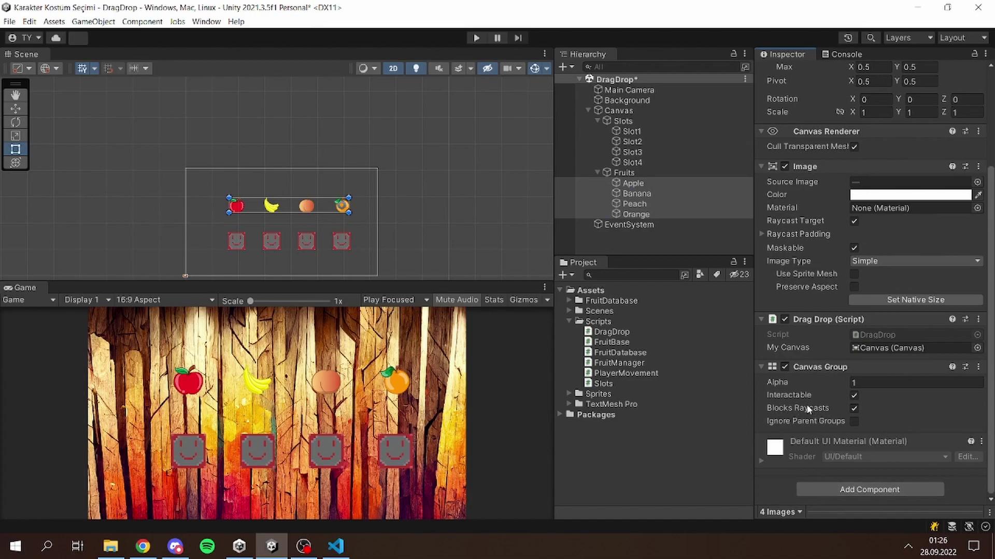
click(708, 400)
- In DragDrop.cs, declare 'private CanvasGroup canvasGroup;' below the rectTransform field
click(335, 546)
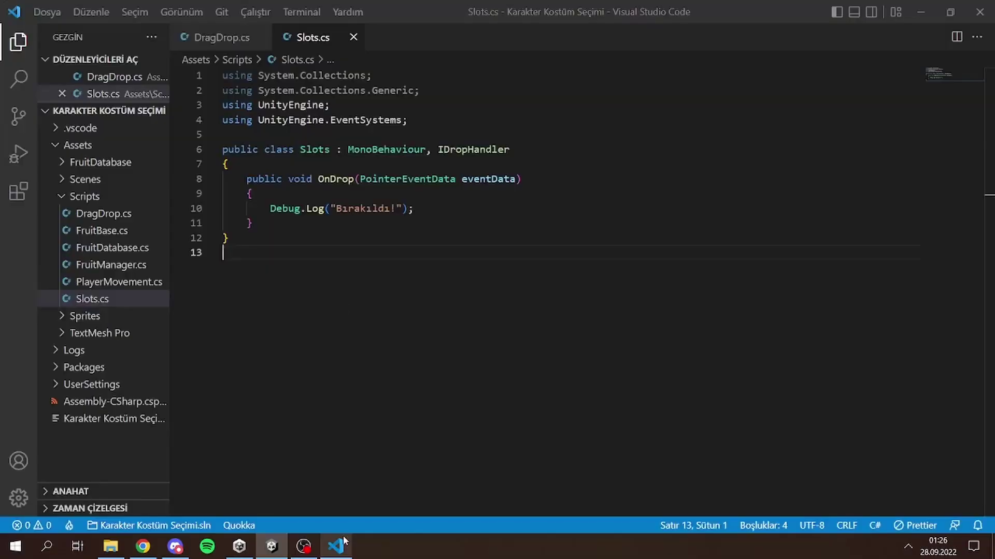
click(222, 38)
scroll(466, 259, up, 3)
click(491, 210)
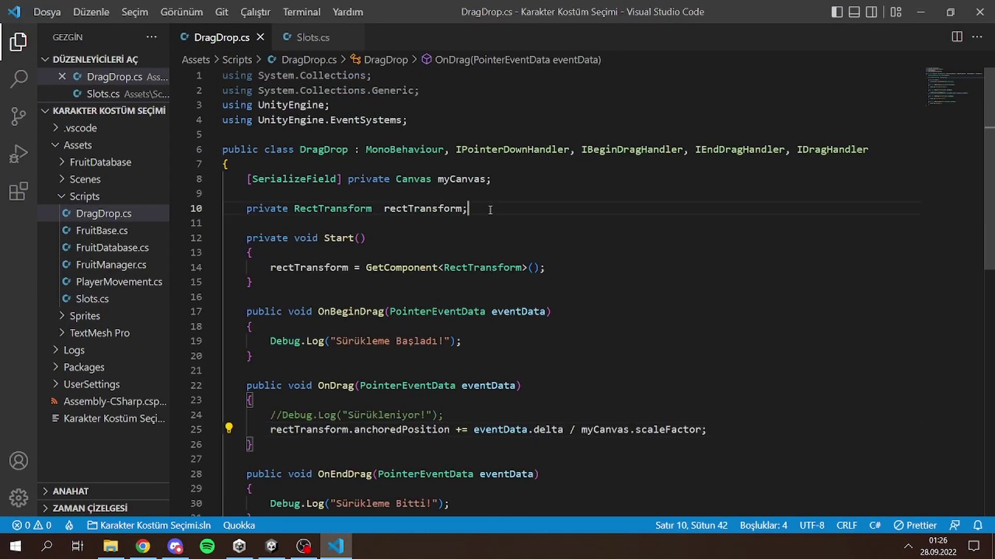
key(Return)
text(priav)
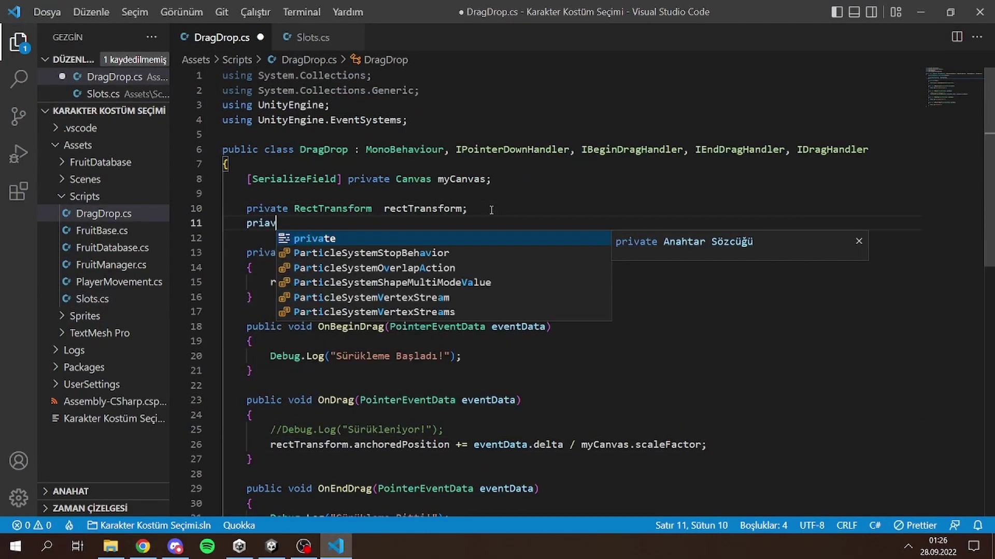
key(BackSpace)
key(BackSpace)
text(vate)
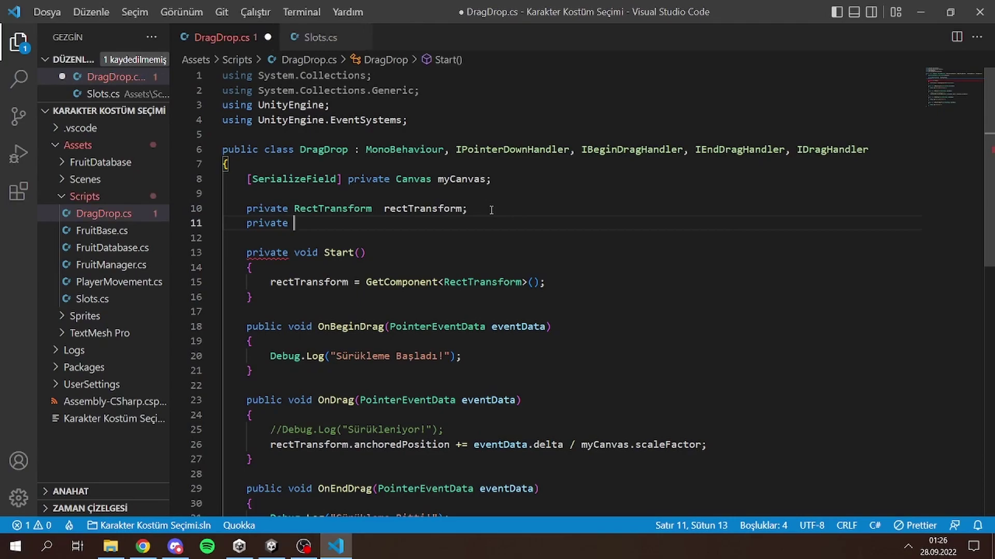
key(Caps_Lock)
text(C)
key(Caps_Lock)
text(anv)
key(Down)
key(Tab)
text(ca)
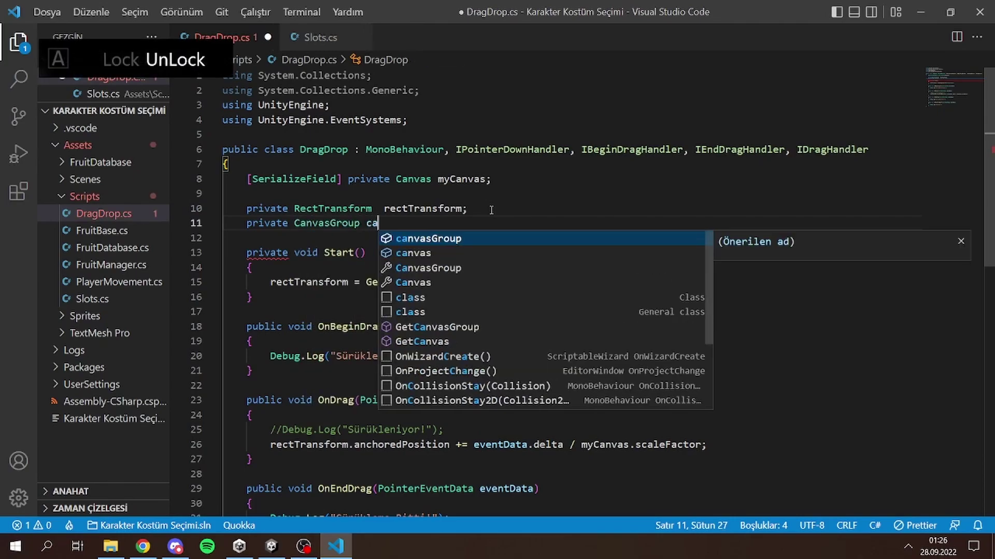
key(Tab)
text(;)
- In Start, add 'canvasGroup = GetComponent<CanvasGroup>();' after the rectTransform assignment
click(564, 283)
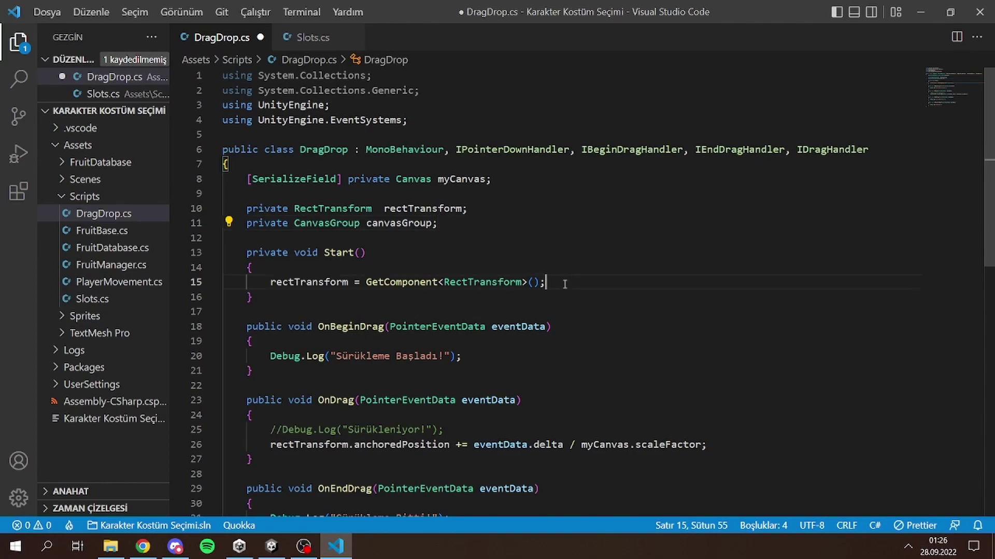
key(Return)
text(can)
key(Tab)
text(= Get)
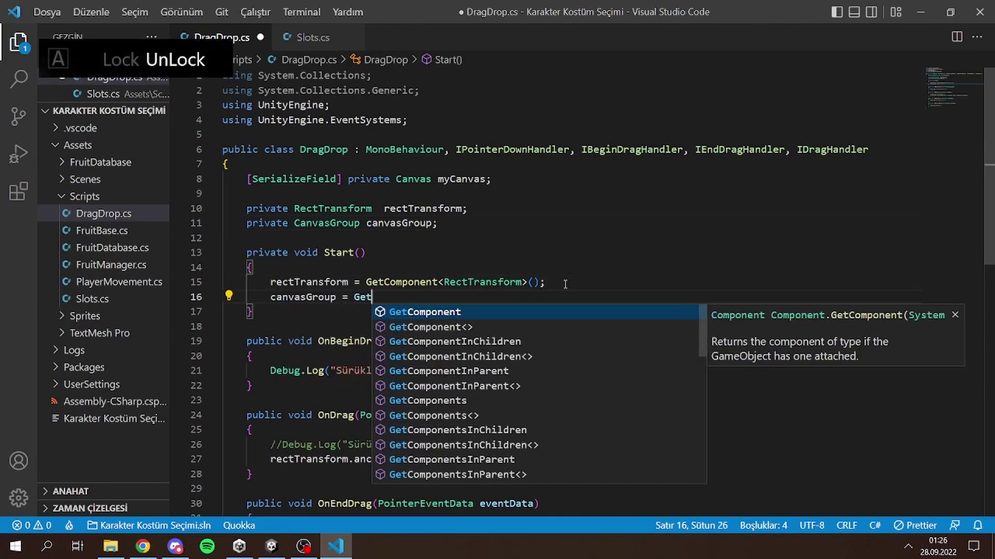
key(Tab)
text(<C)
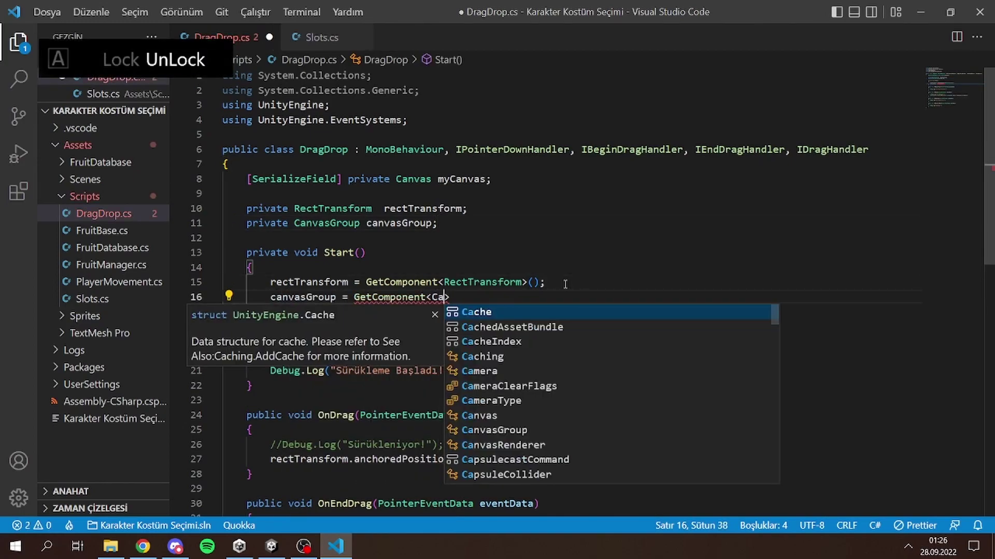
text(an)
key(Down)
key(Tab)
text(>()
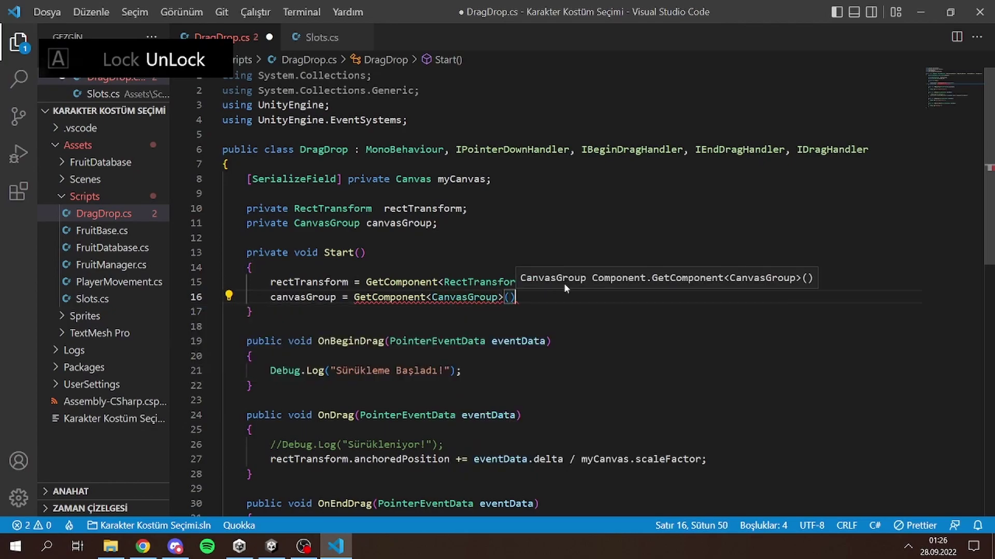
text();)
scroll(492, 320, down, 2)
scroll(492, 319, down, 1)
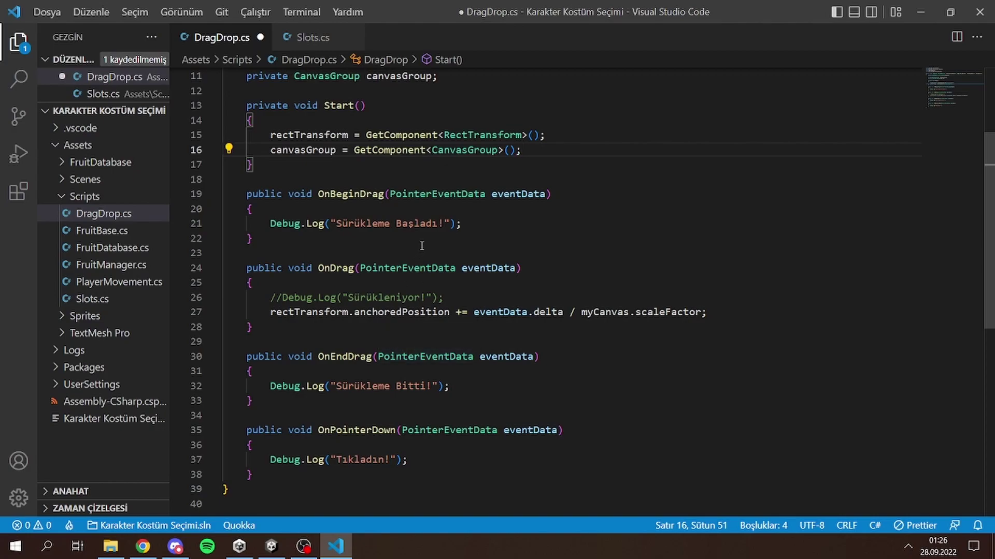
- Add 'canvasGroup.blocksRaycasts = false;' after the log line in OnBeginDrag
click(466, 227)
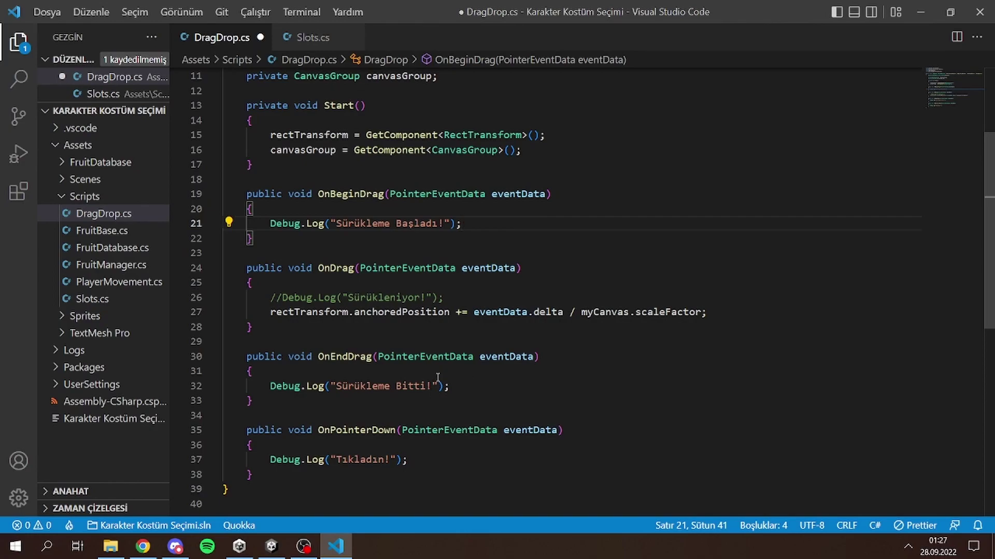
key(Return)
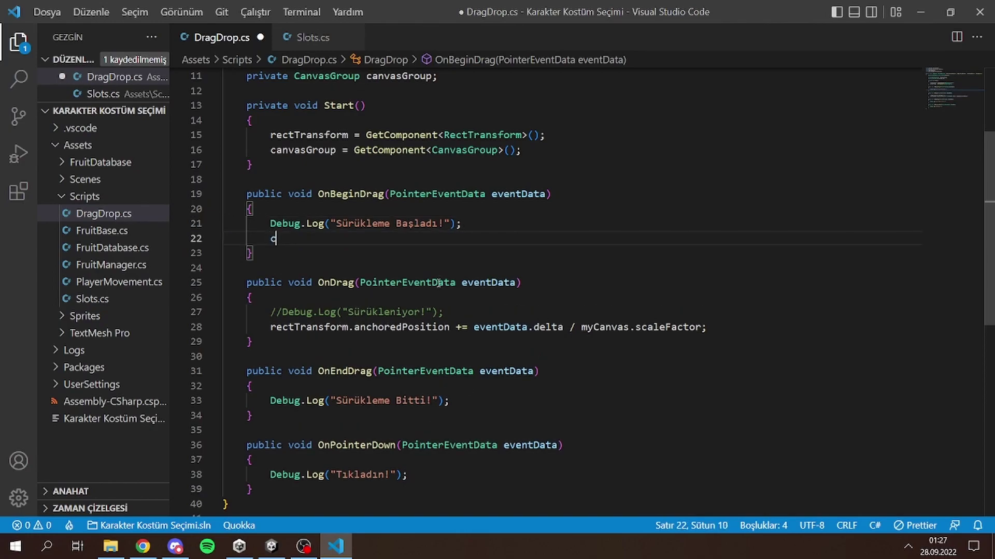
text(canvasGroup.blocksRaycasts)
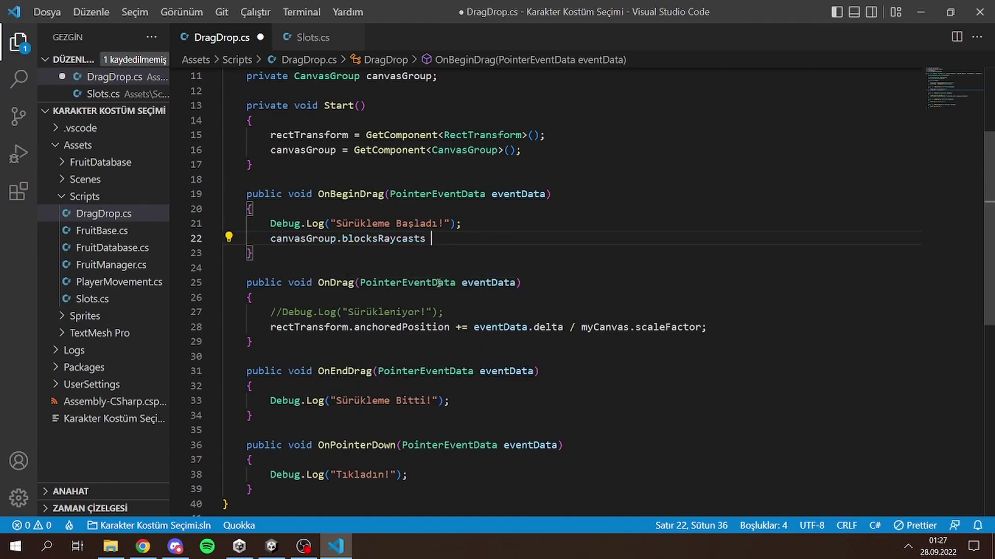
text( = false;)
key(shift+Home)
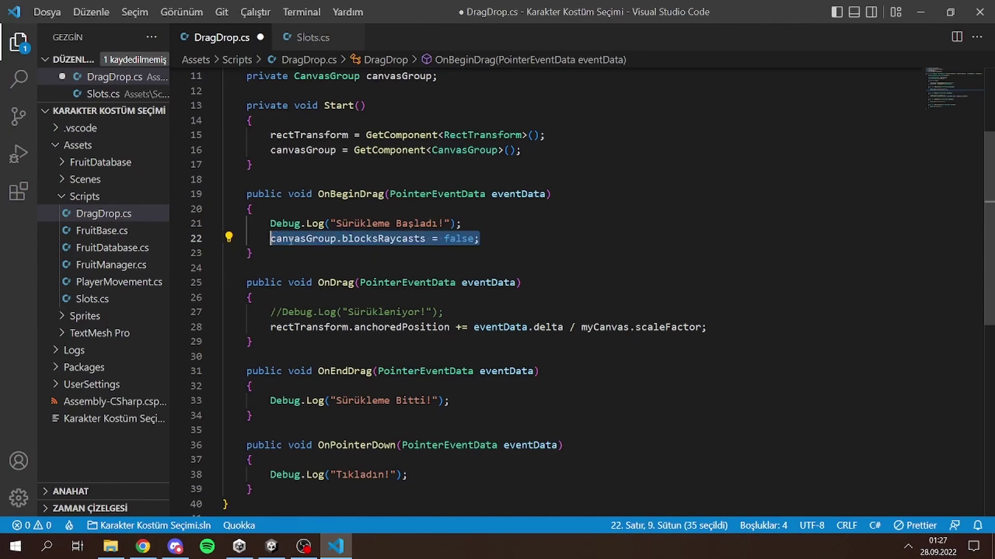
key(End)
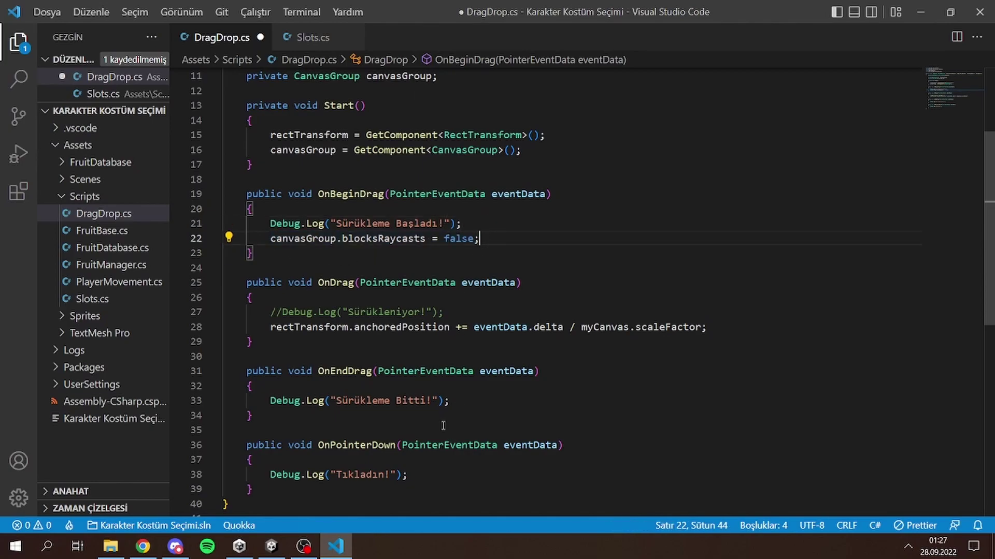
- Add 'canvasGroup.blocksRaycasts = true;' in OnEndDrag on line 34 and save DragDrop.cs
click(467, 401)
key(Return)
text(can)
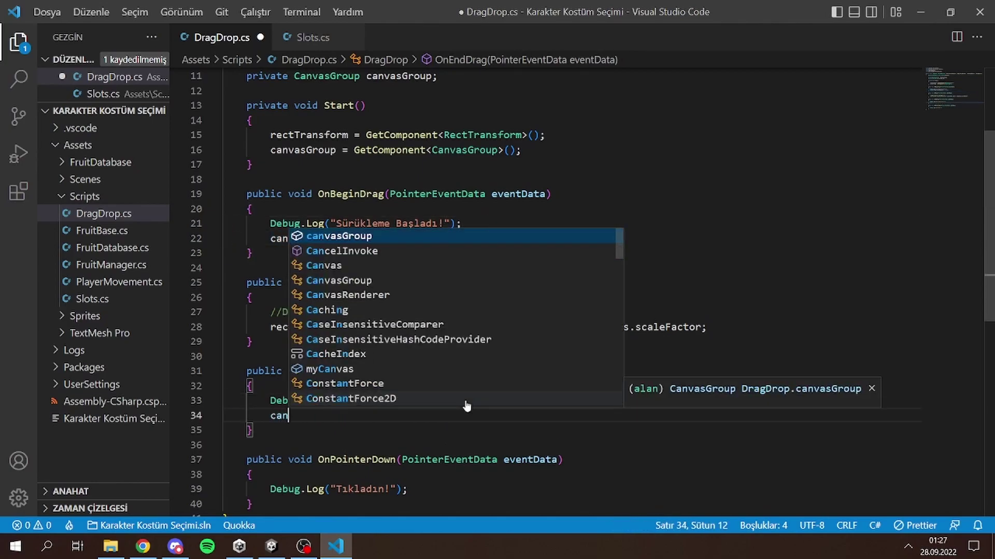
key(Tab)
text(.blo)
key(Tab)
text(=)
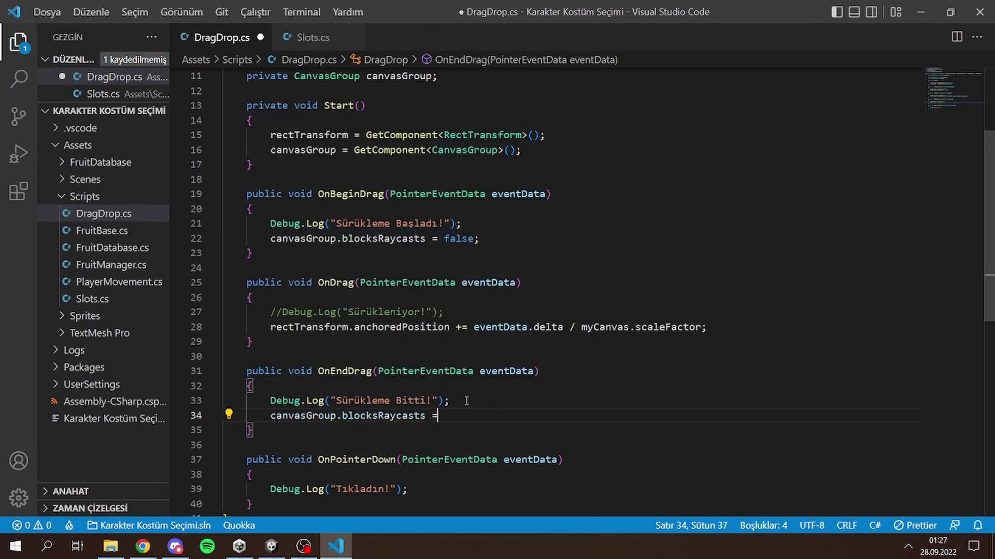
text( true;)
drag(459, 436, 271, 415)
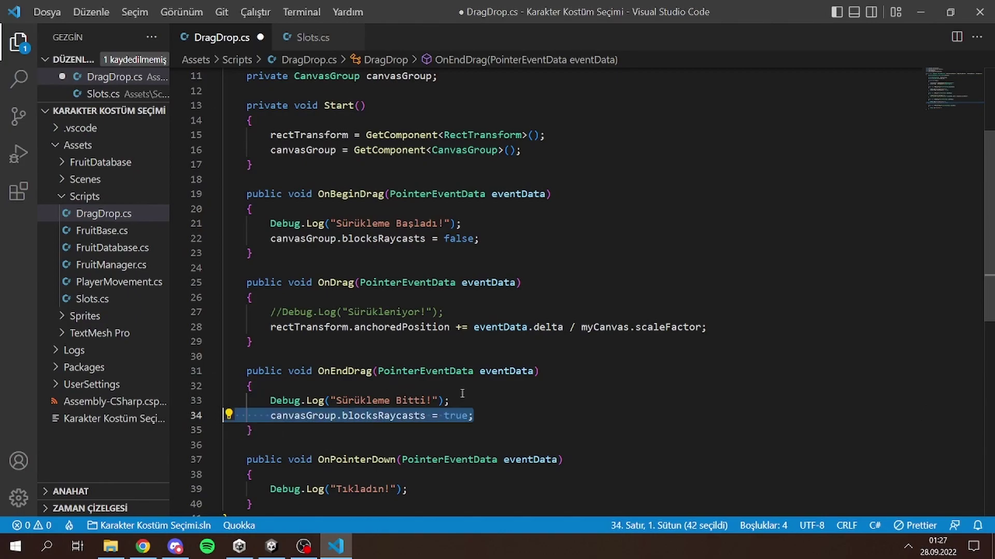
click(496, 405)
click(502, 429)
click(500, 417)
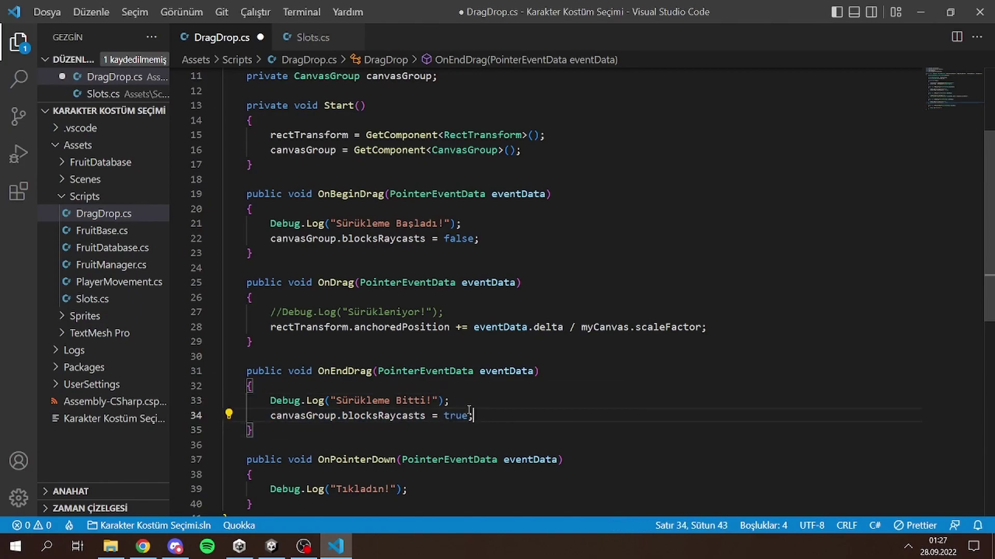
key(ctrl+s)
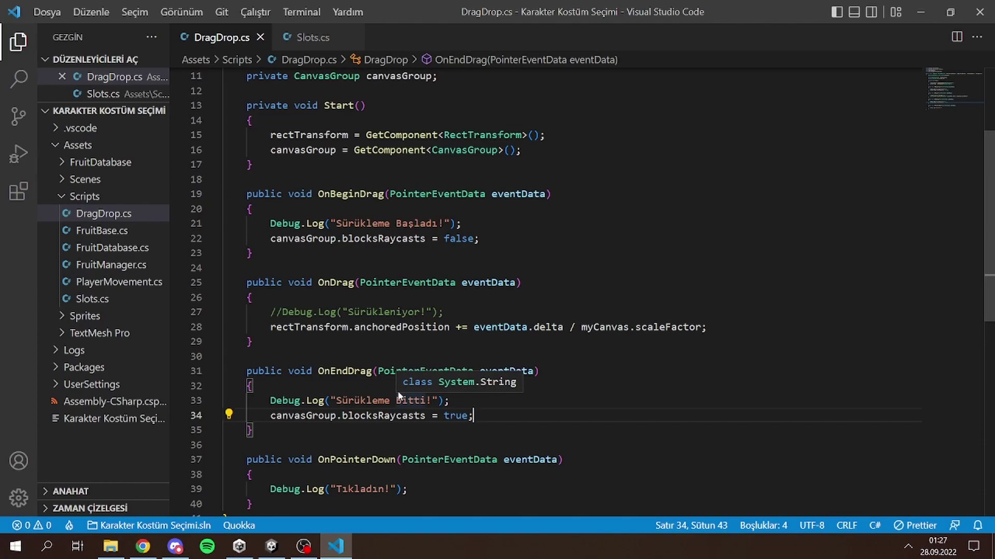
- In Slots.cs, comment out the Debug.Log line on line 10 with //
click(313, 37)
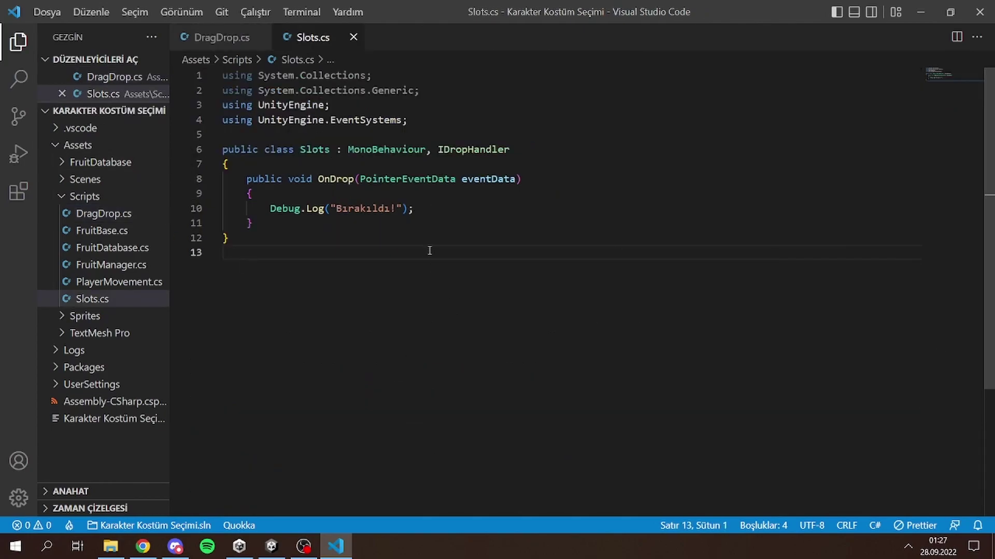
click(437, 209)
click(271, 208)
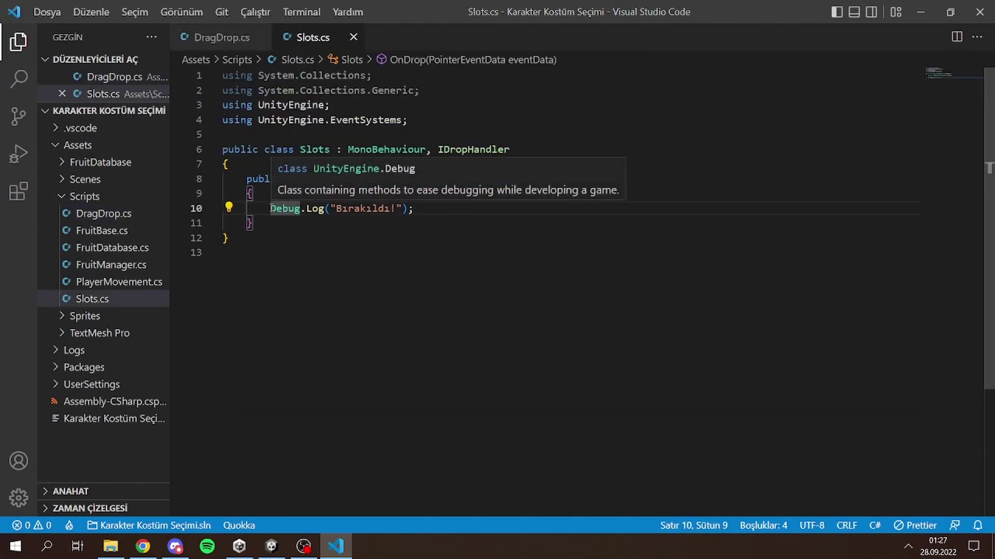
text(//)
click(481, 213)
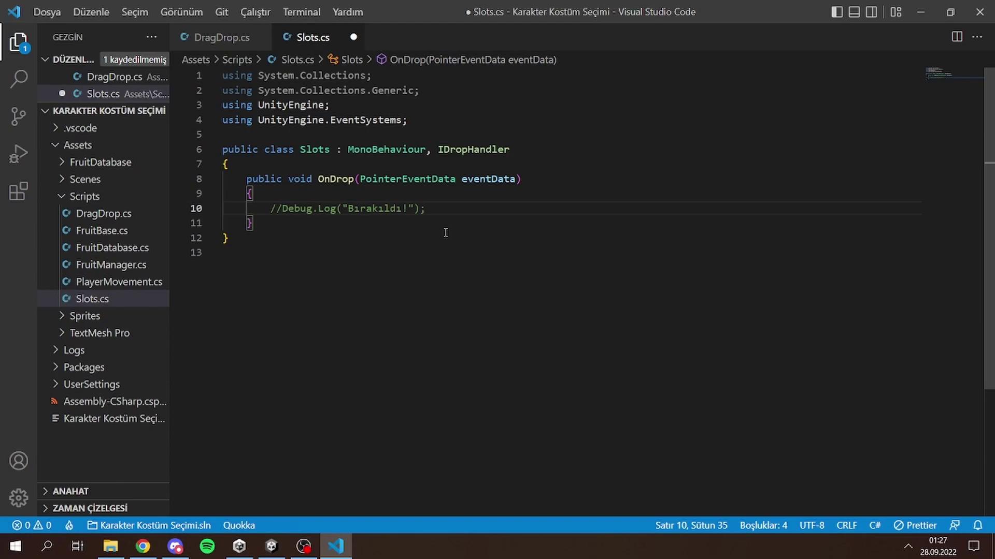
- Add an empty 'if(eventData.pointerDrag != null) {' block below the commented log in OnDrop
key(Return)
text(if()
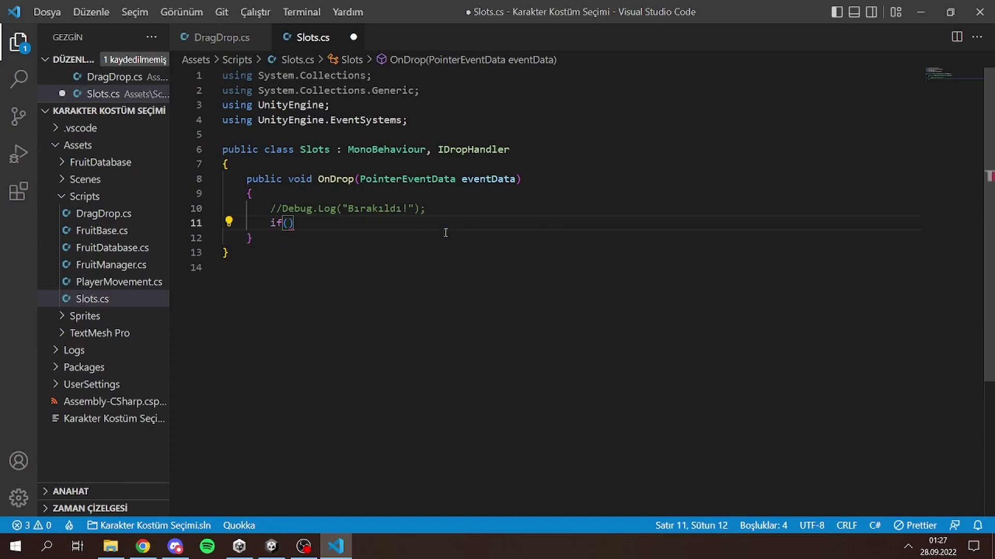
text(eventData.)
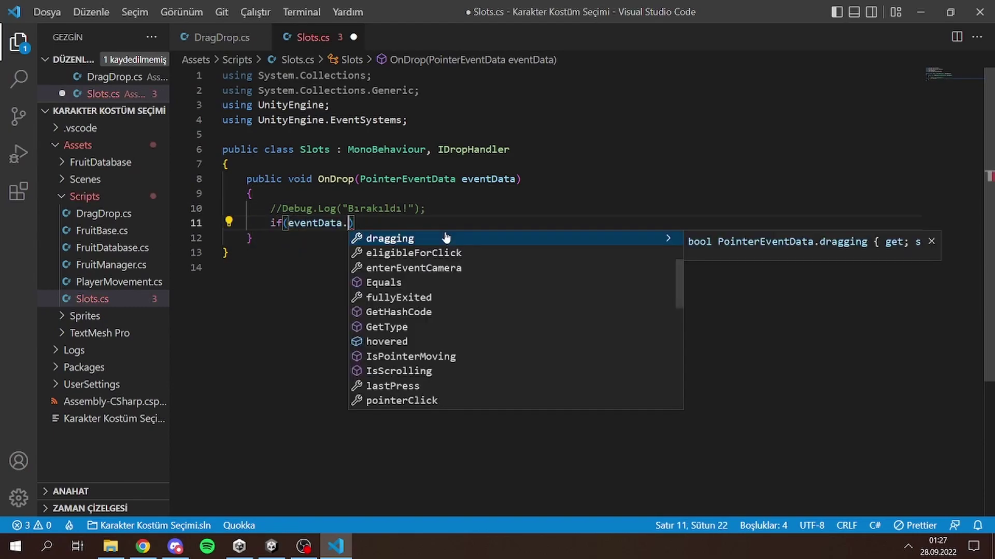
text(po)
key(Down)
key(Down)
key(Return)
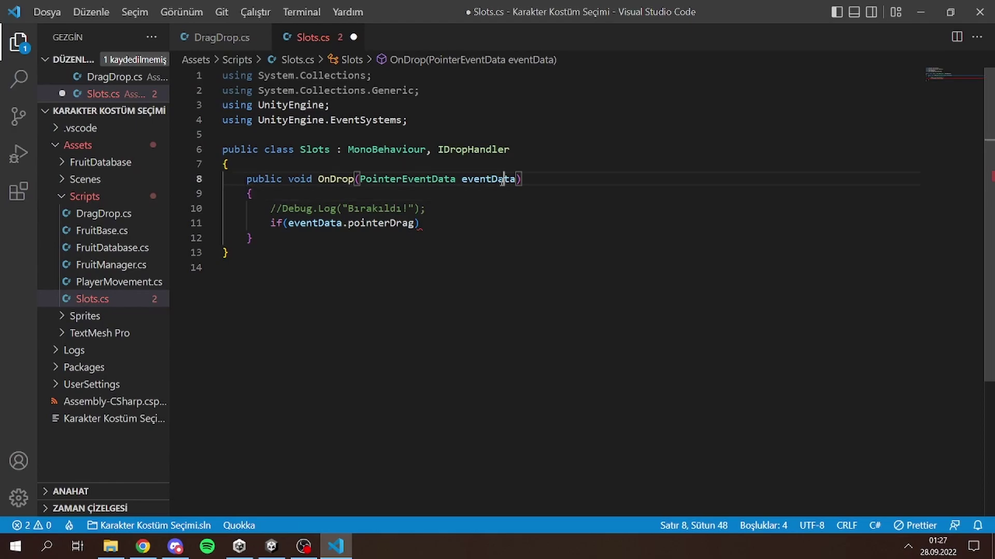
click(477, 208)
key(Down)
key(Down)
key(Up)
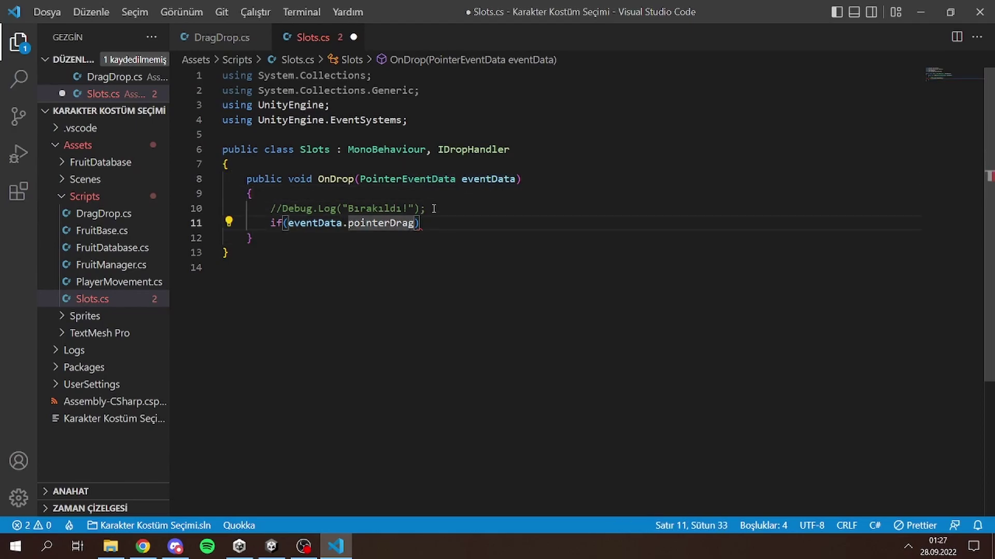
text(!)
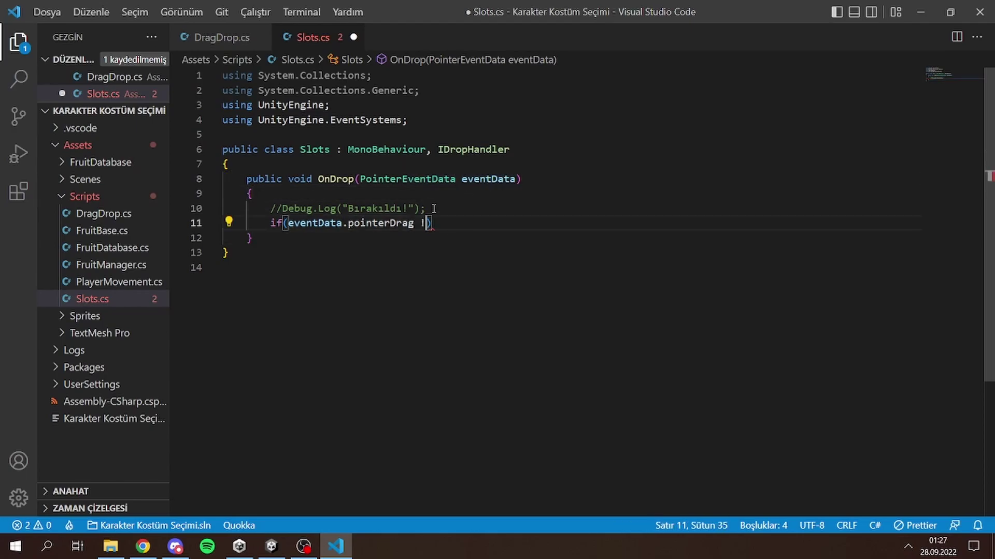
text(= null)
key(Return)
text({)
key(Return)
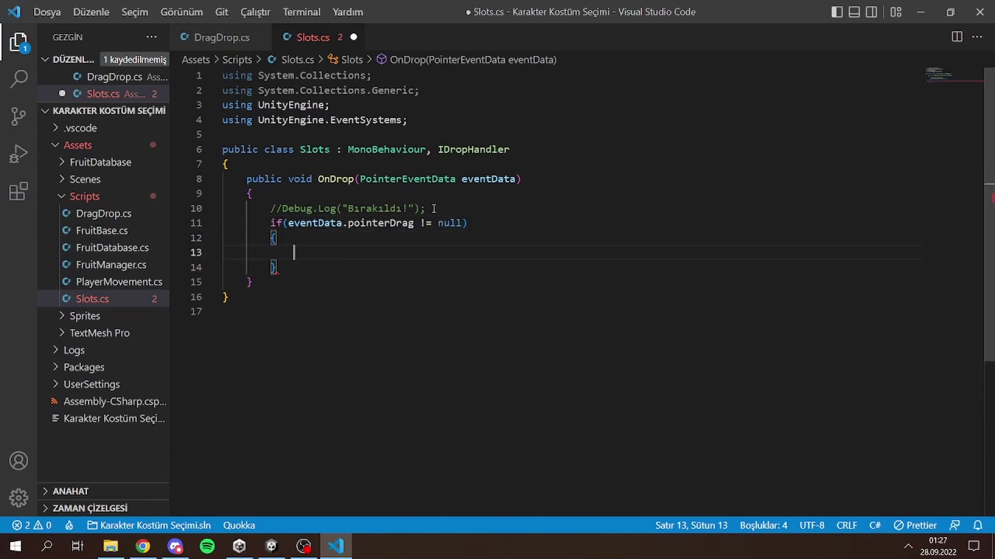
text(eve)
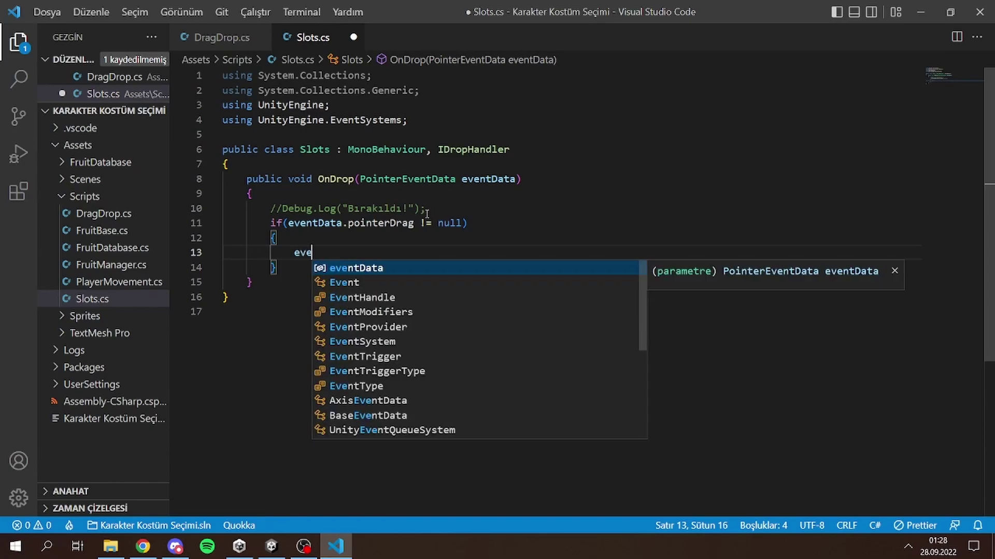
key(BackSpace)
key(BackSpace)
key(BackSpace)
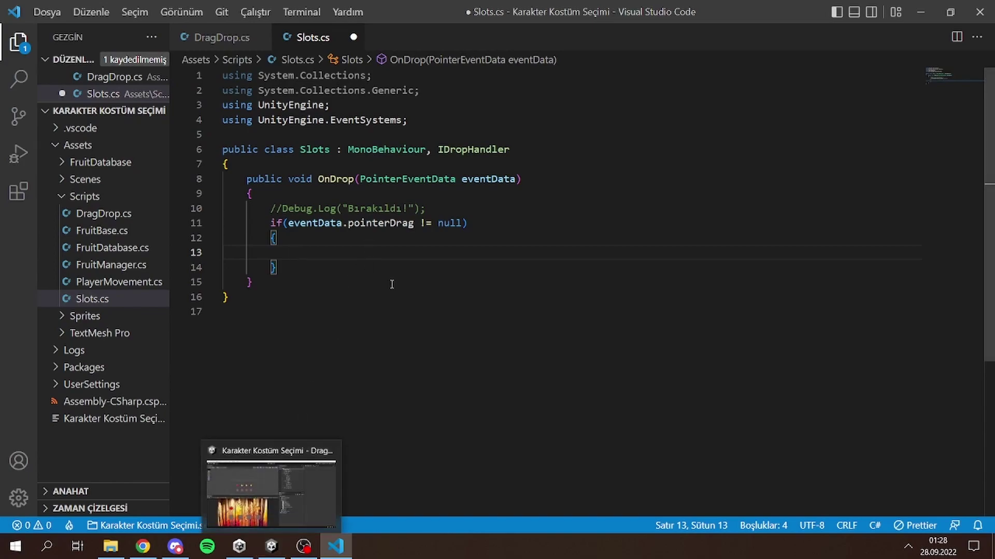
- Look at Unity and the RectTransform field in DragDrop.cs, then return to Slots.cs
click(271, 546)
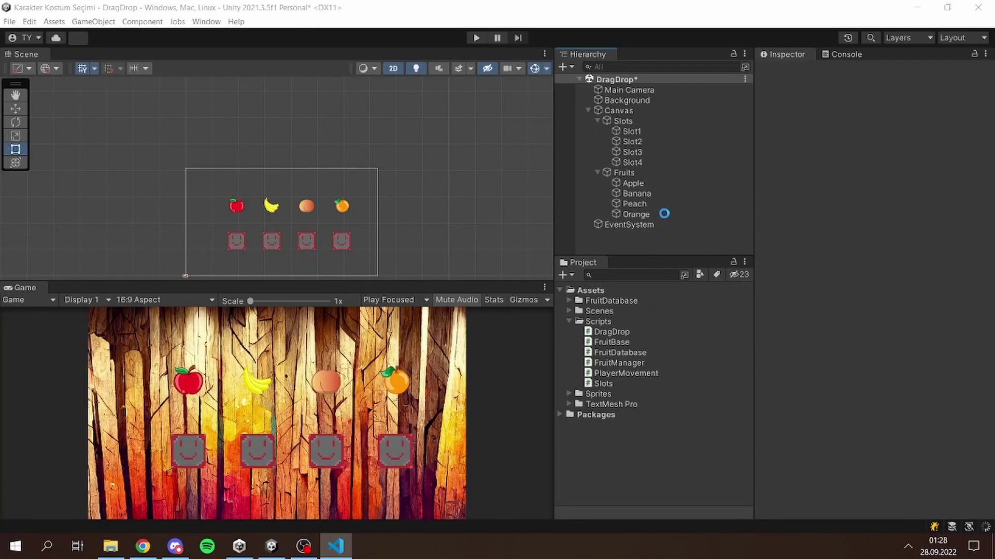
click(348, 556)
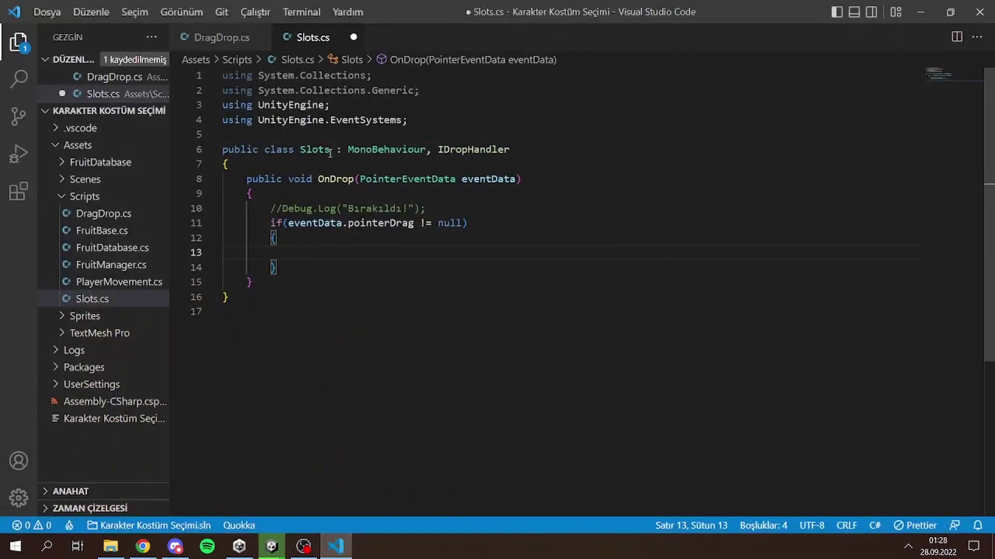
click(217, 37)
scroll(277, 97, up, 4)
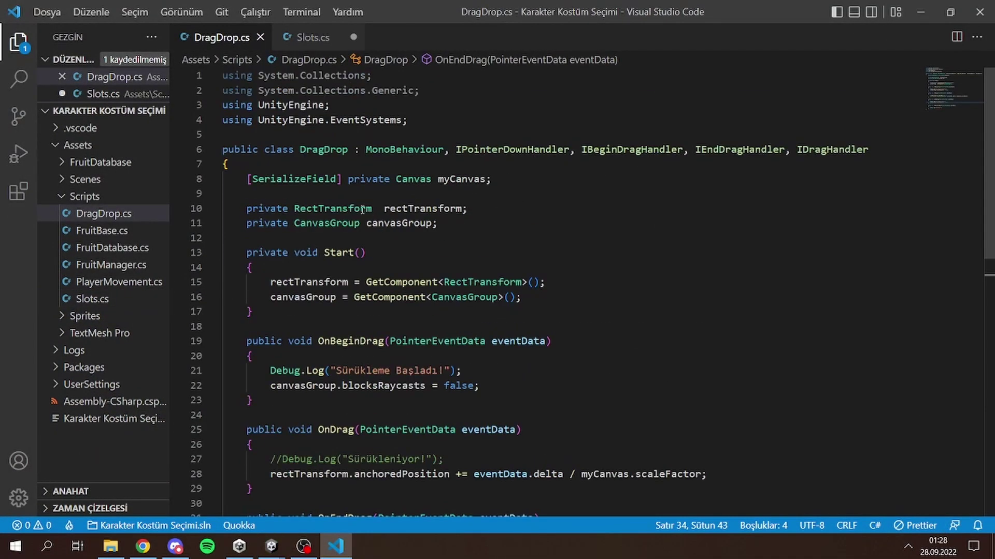
double_click(331, 208)
click(325, 43)
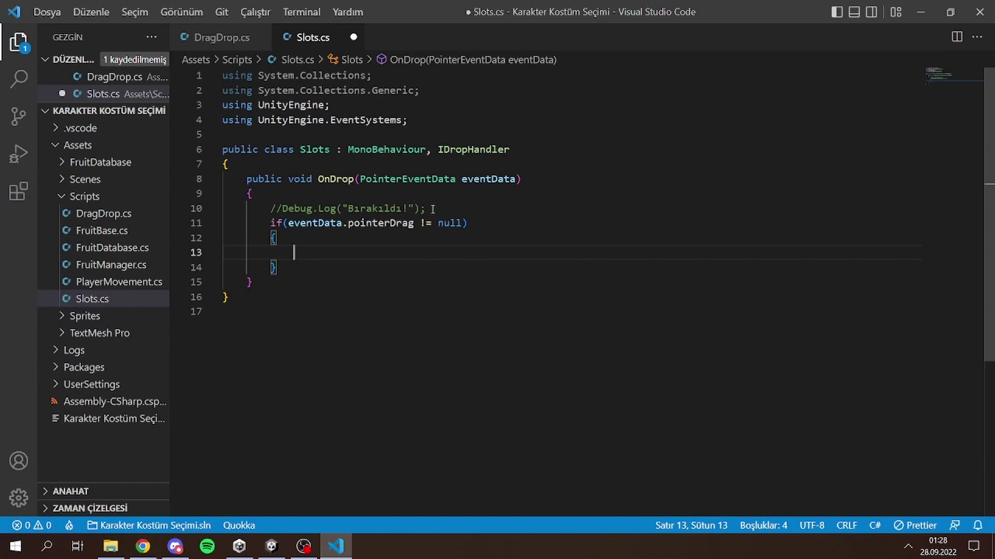
- Write line 13's left side as eventData.pointerDrag.GetComponent<RectTransform>().anchoredPosition
text(eve)
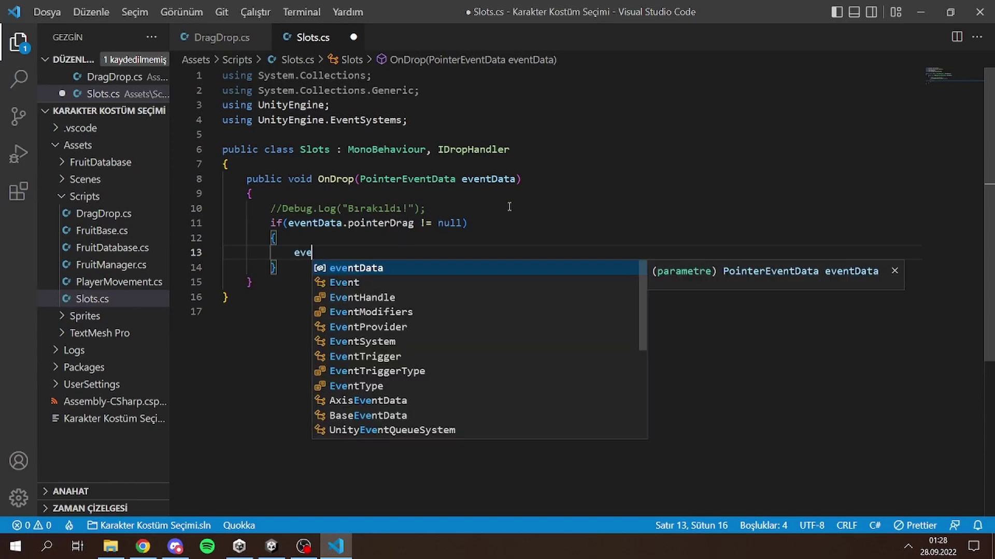
key(Tab)
text(.po)
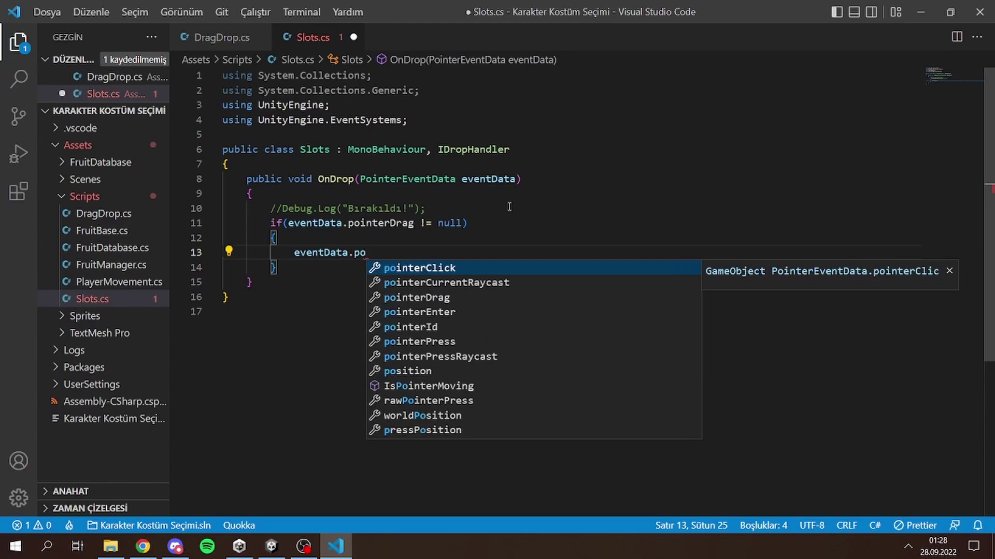
key(Down)
key(Down)
key(Tab)
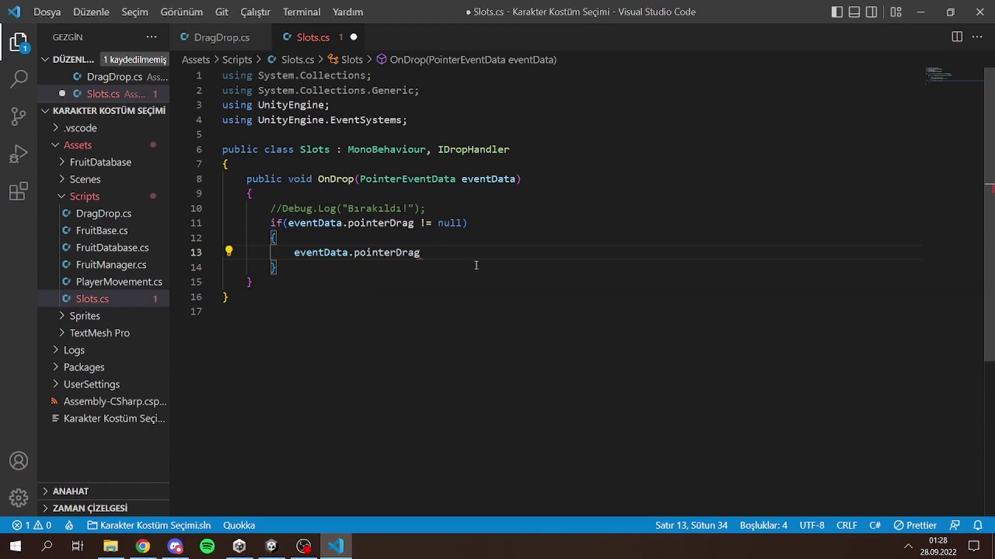
text(.Ge)
key(Tab)
text(<)
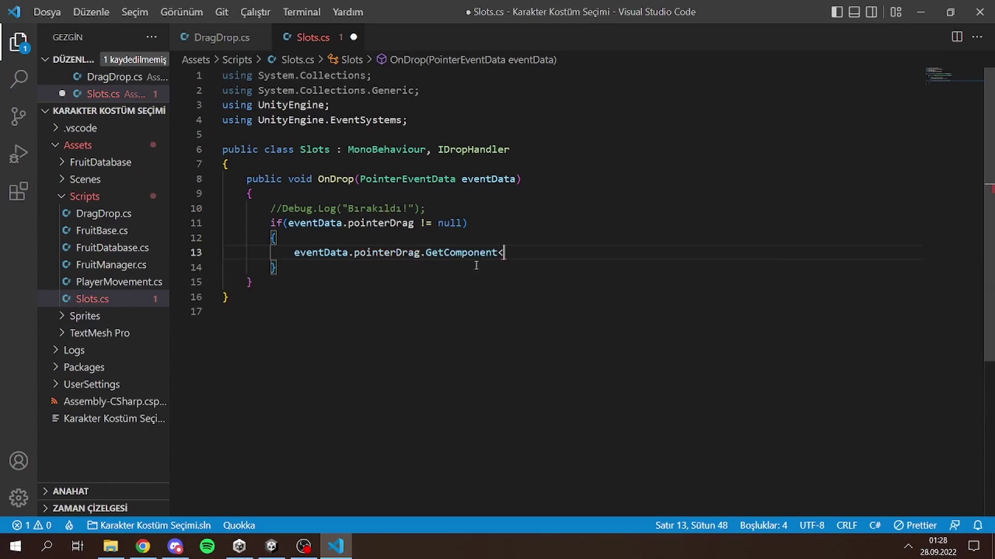
text(REct)
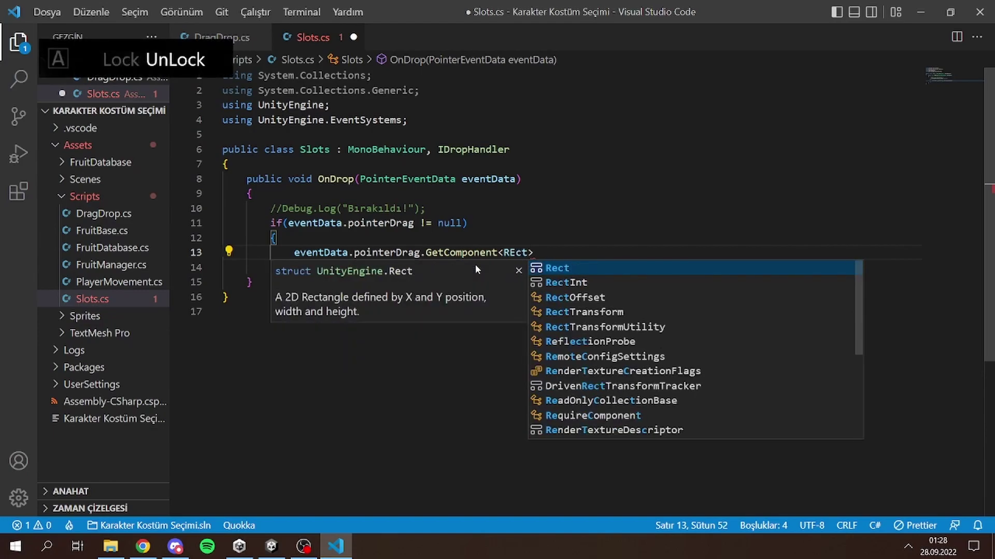
text(tra)
key(Tab)
text(>)
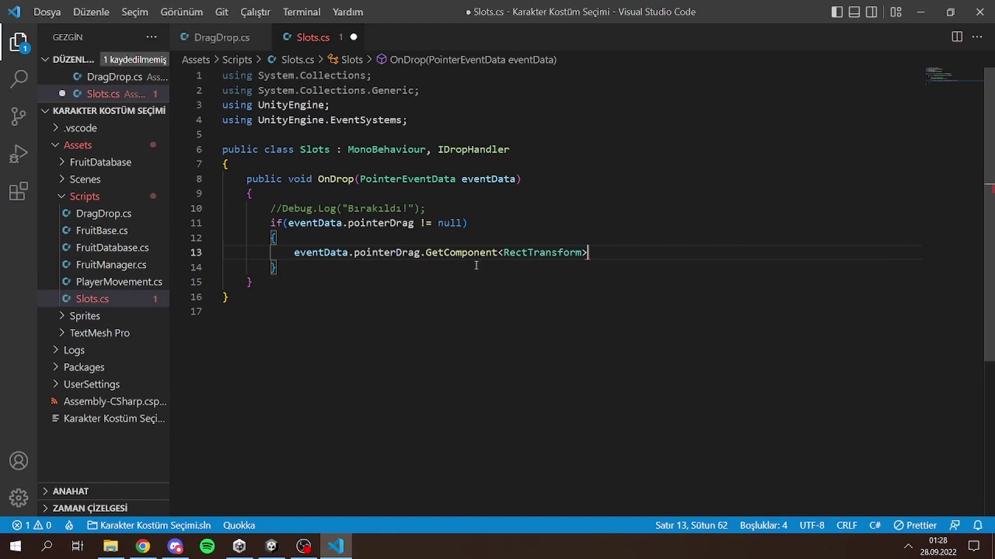
text(())
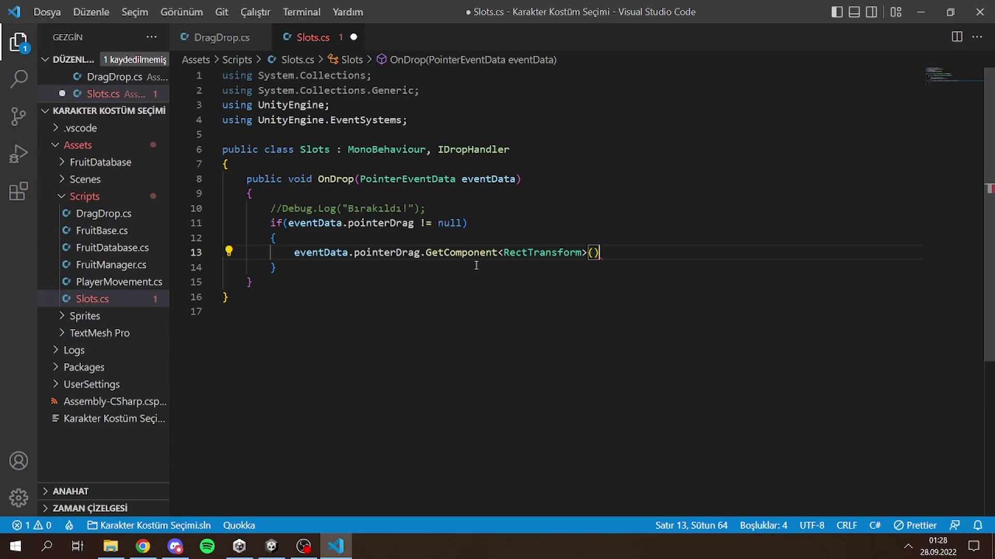
text(.an)
key(Tab)
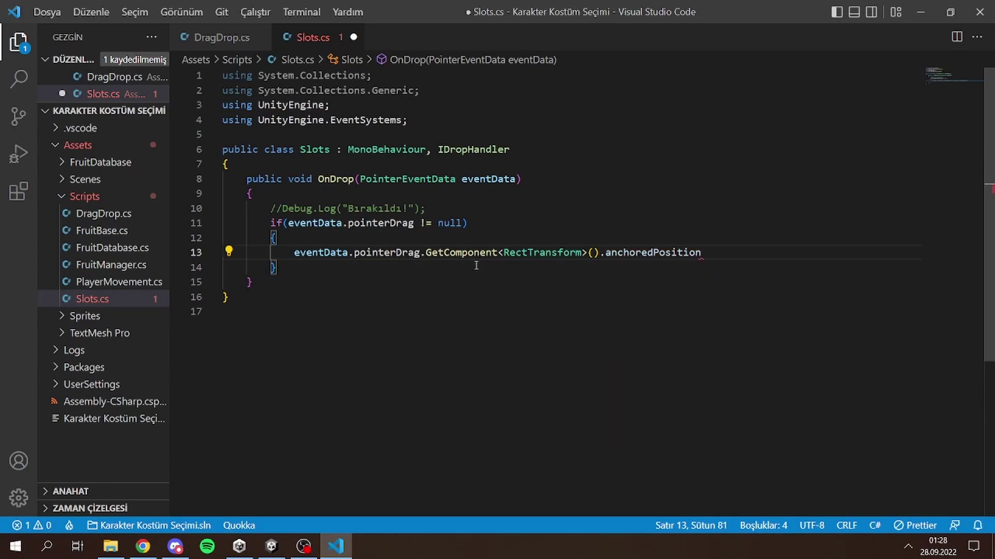
- Set the right side of line 13 to this.GetComponent<RectTransform>().anchoredPosition
text( = ti)
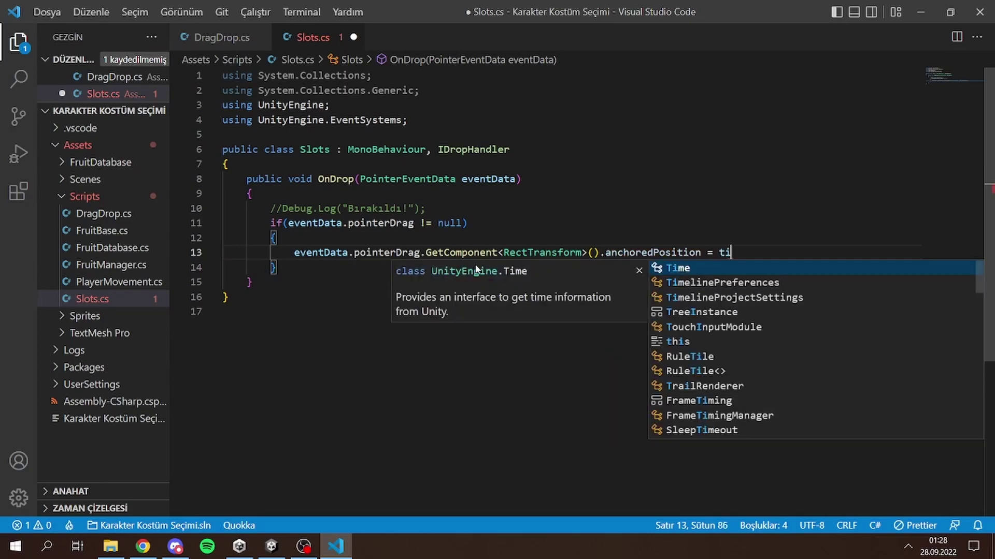
key(BackSpace)
text(his.)
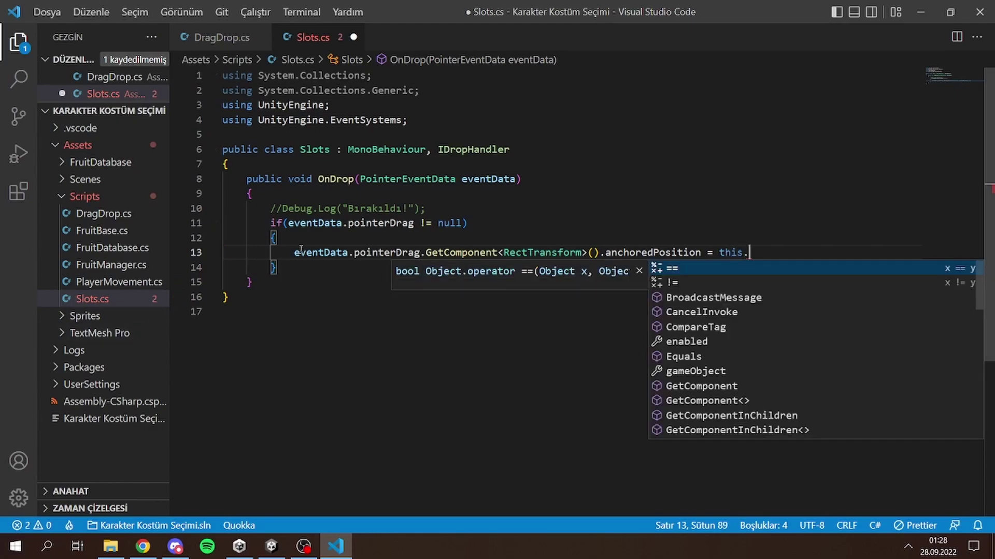
drag(294, 252, 701, 252)
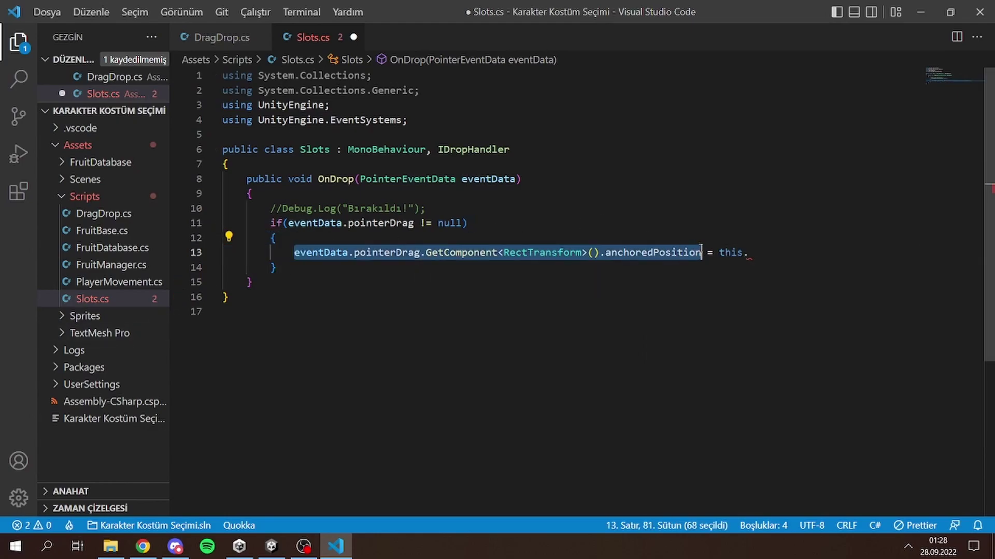
key(ctrl+c)
key(End)
key(ctrl+v)
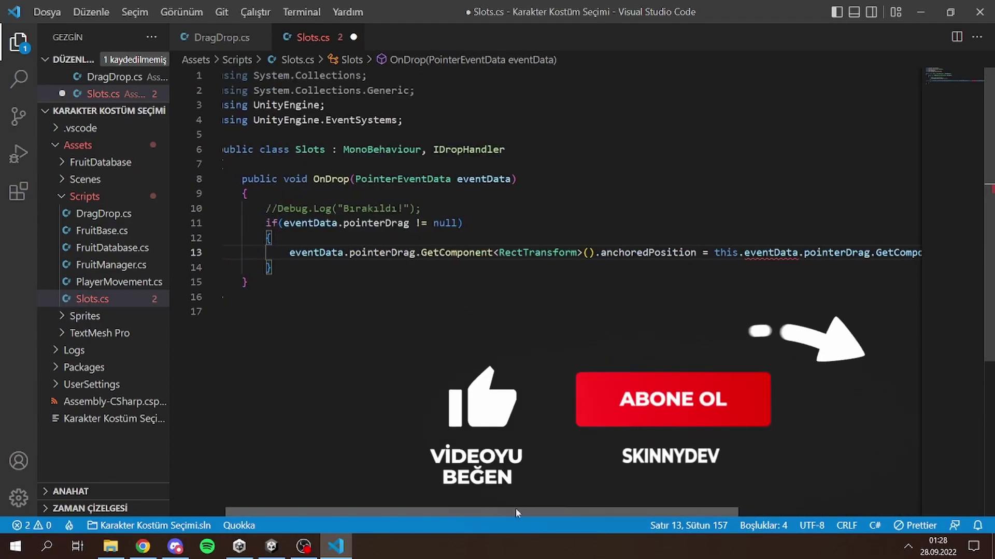
drag(604, 513, 613, 513)
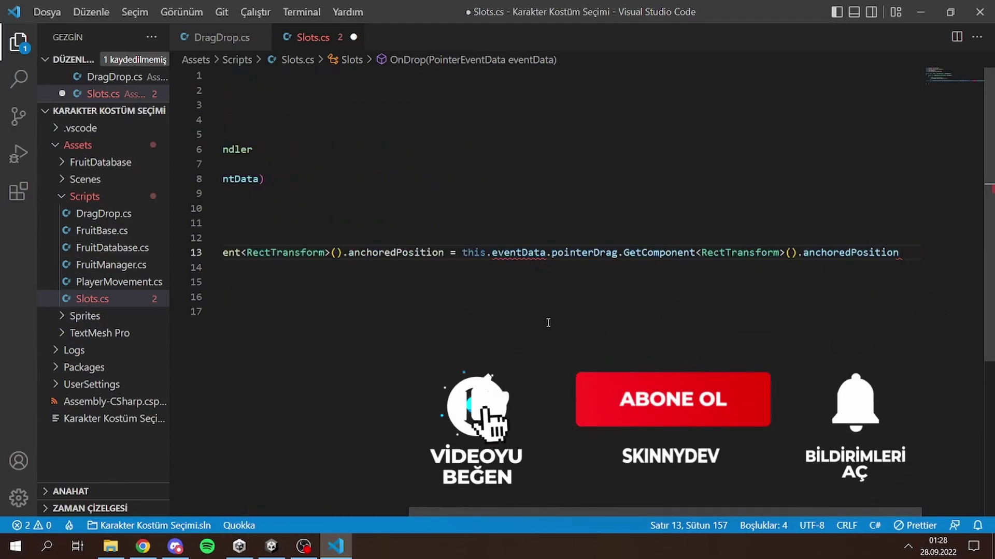
double_click(541, 254)
key(BackSpace)
key(BackSpace)
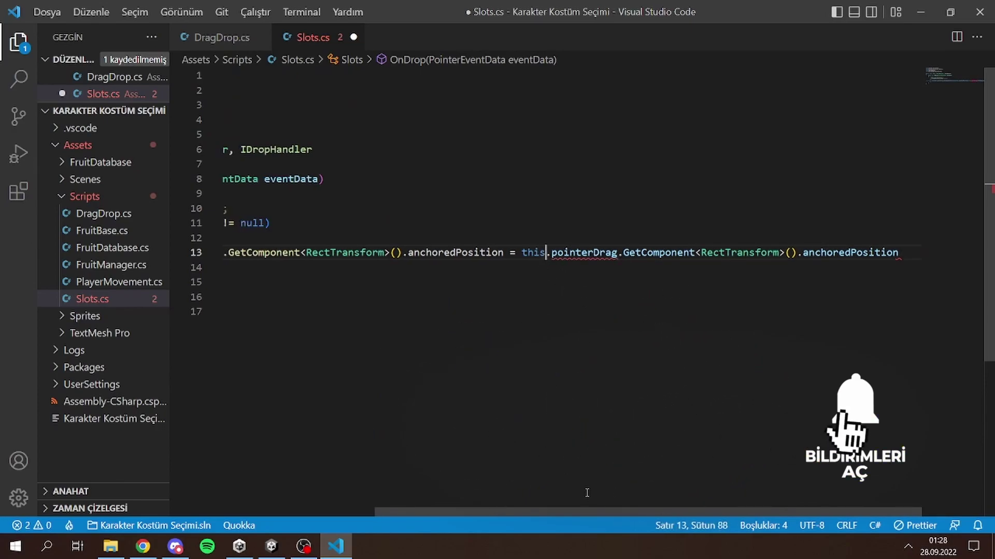
key(Down)
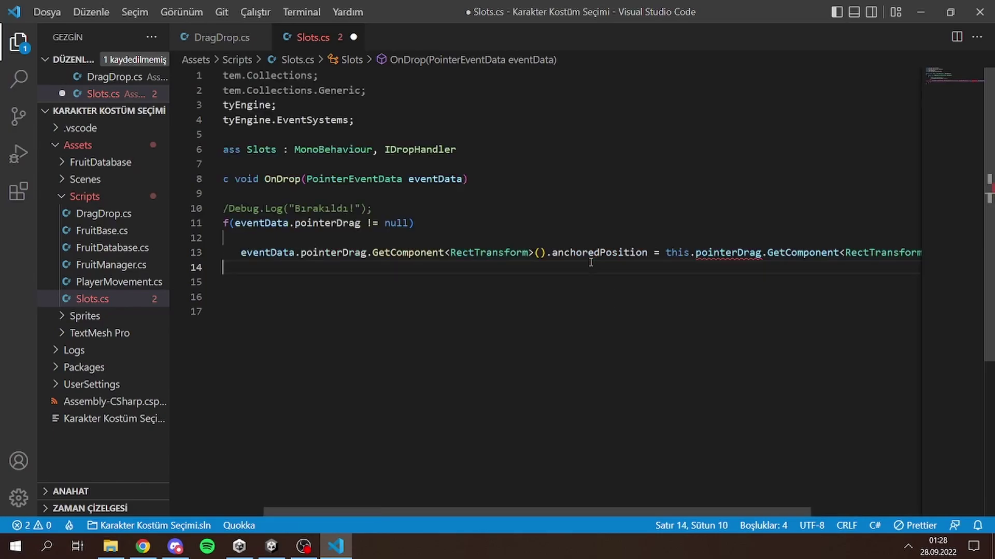
double_click(738, 253)
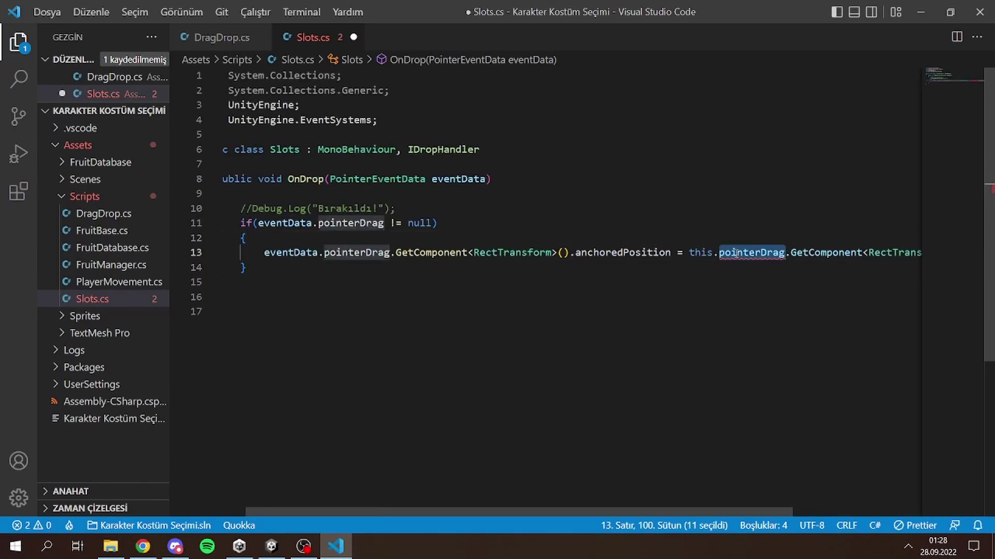
key(BackSpace)
key(BackSpace)
- End line 13 with a semicolon and save Slots.cs
scroll(762, 491, right, 3)
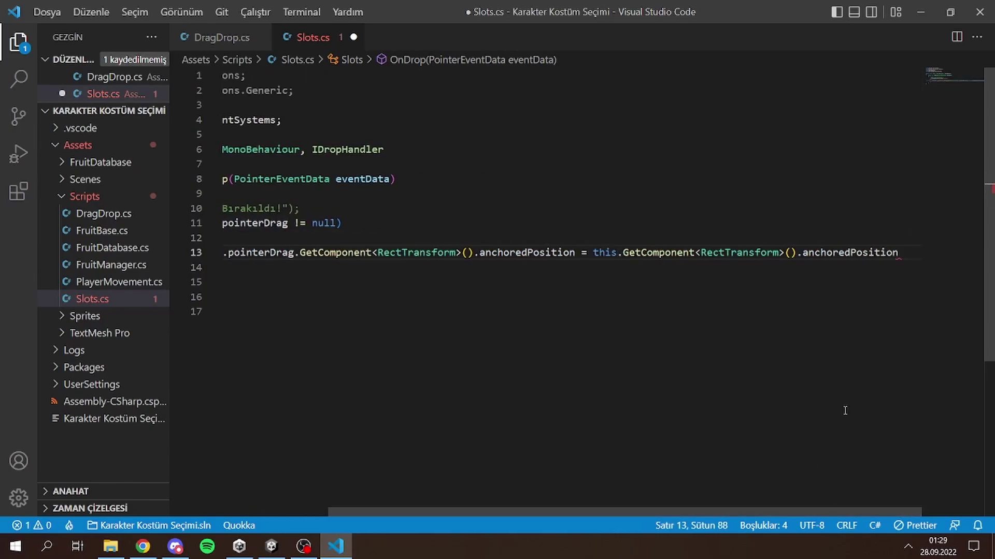
click(921, 259)
text(;)
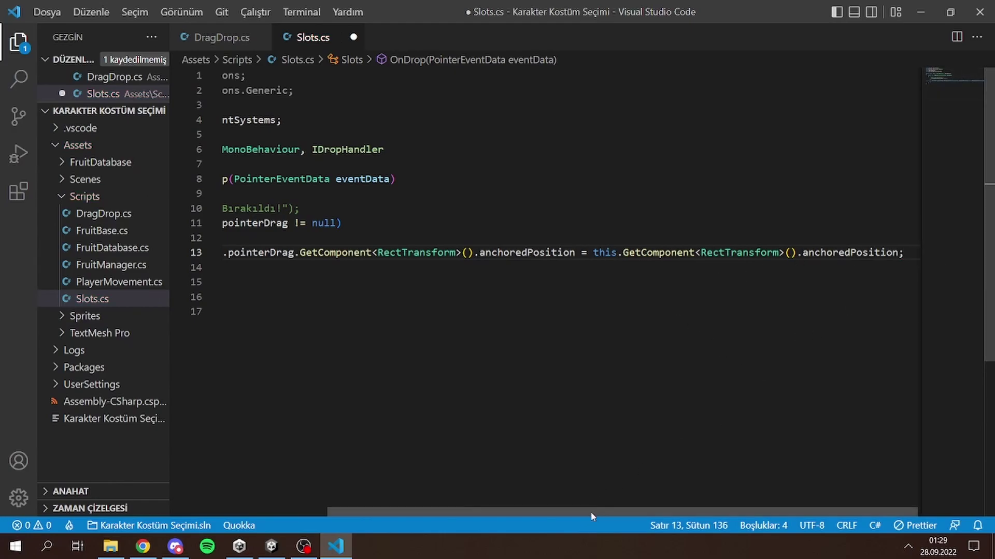
drag(590, 512, 425, 505)
key(ctrl+s)
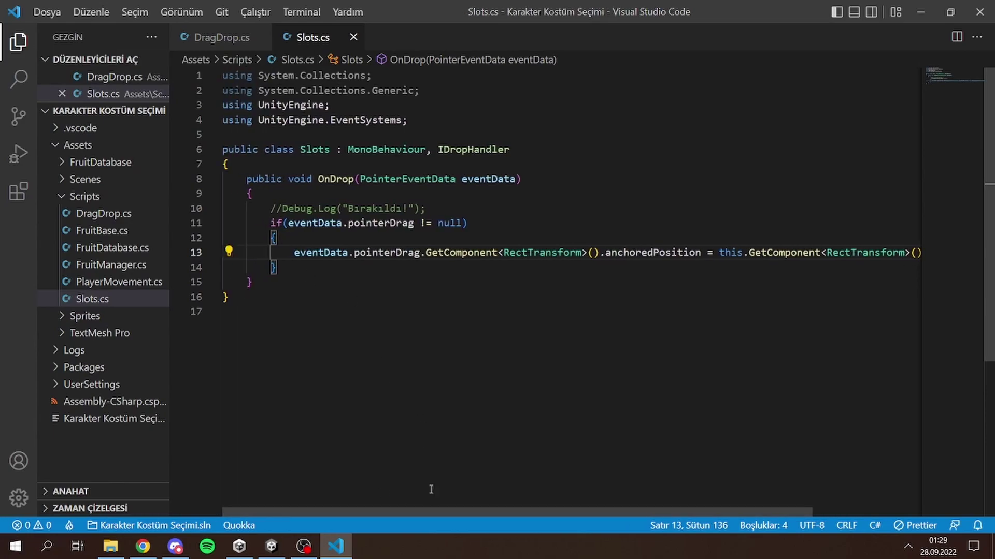
- Glance over DragDrop.cs, then return to Slots.cs
click(222, 37)
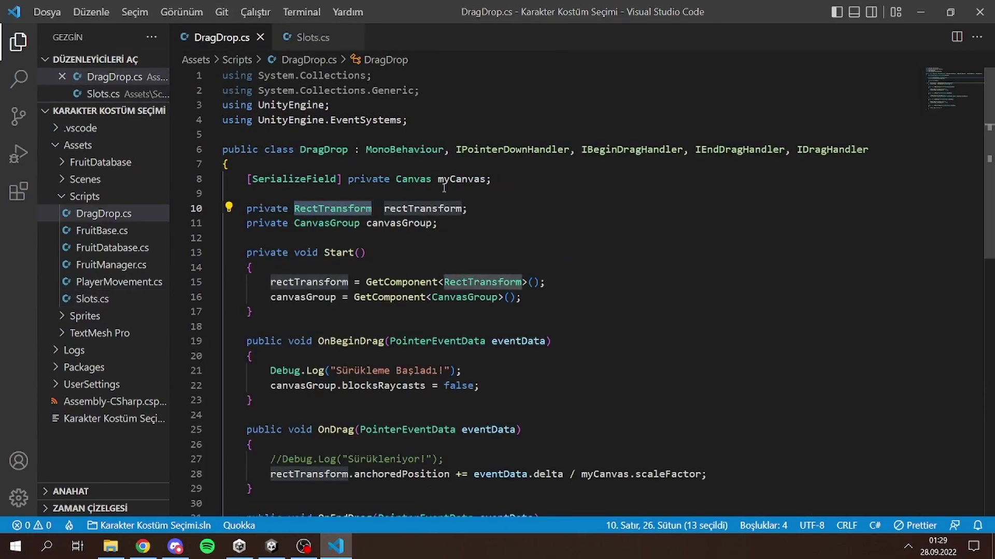
key(ctrl+Tab)
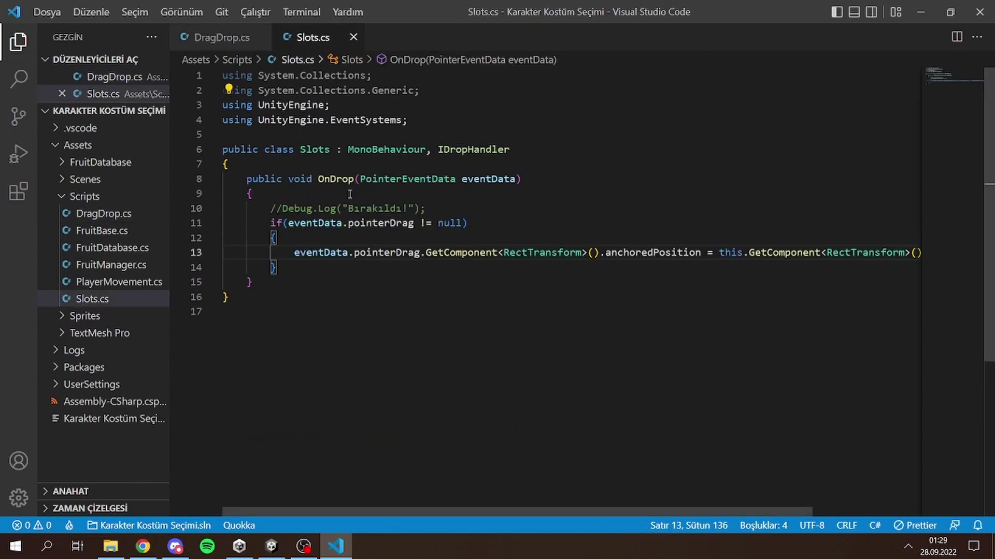
drag(506, 511, 763, 496)
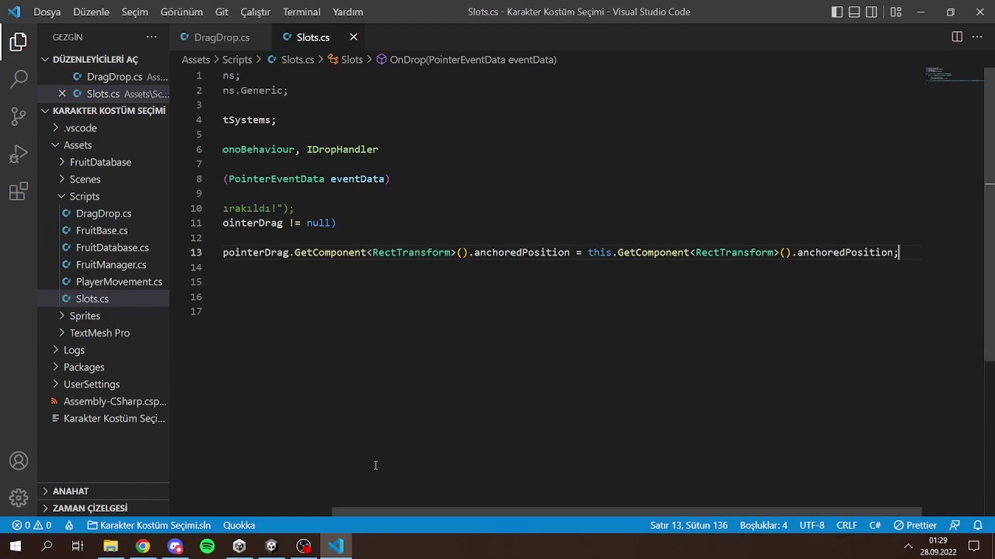
mouse_move(336, 543)
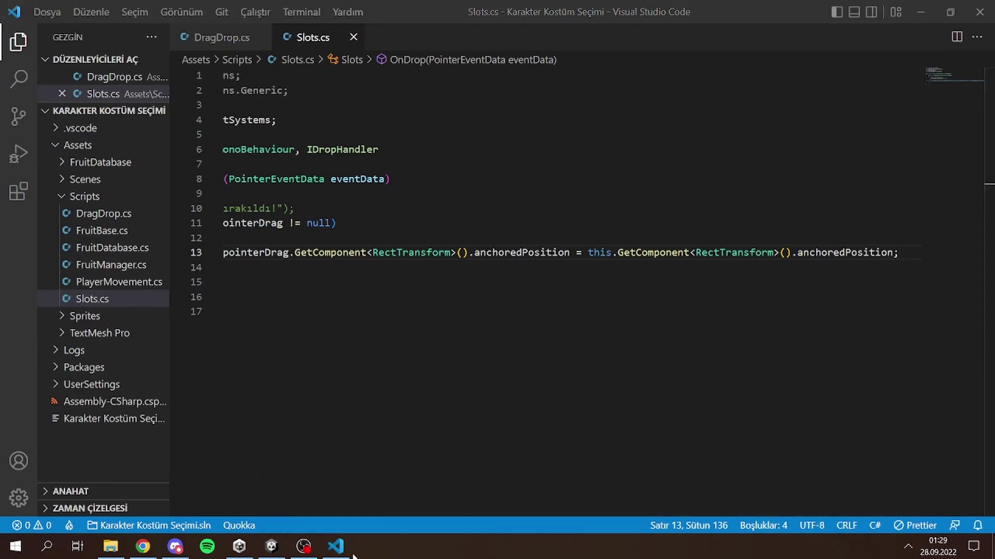
- Back in Unity, select Slot4, run the game, and drop the apple, peach, orange and banana onto slots
click(336, 549)
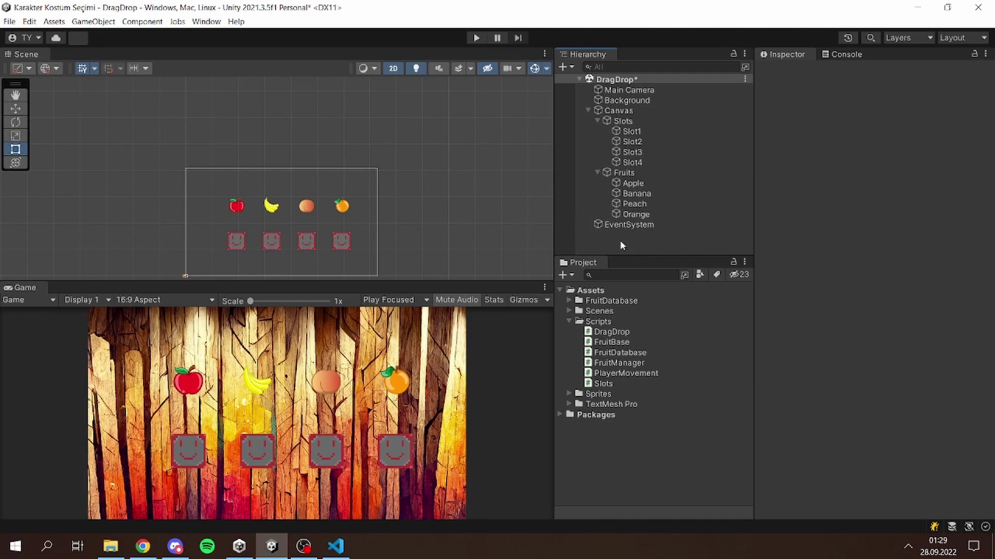
click(632, 162)
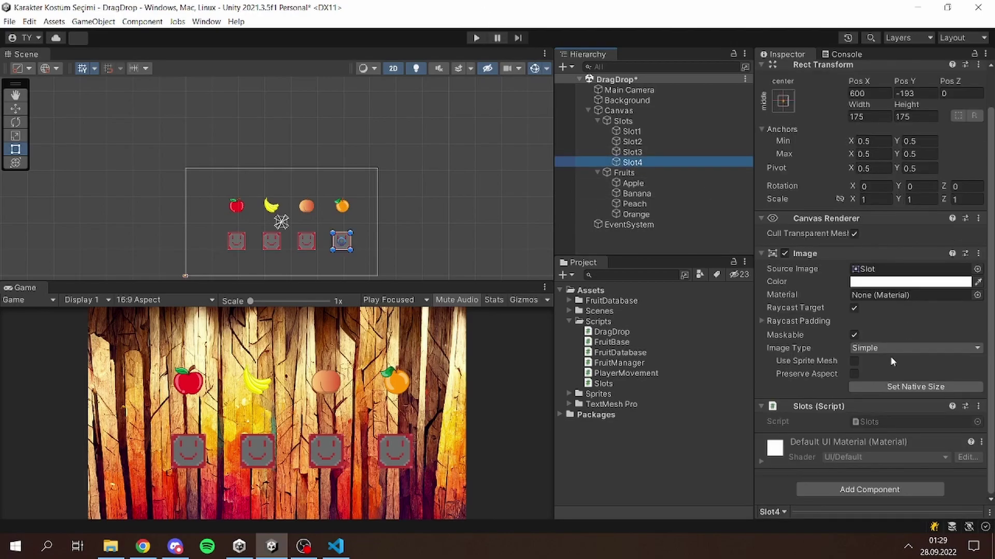
click(475, 38)
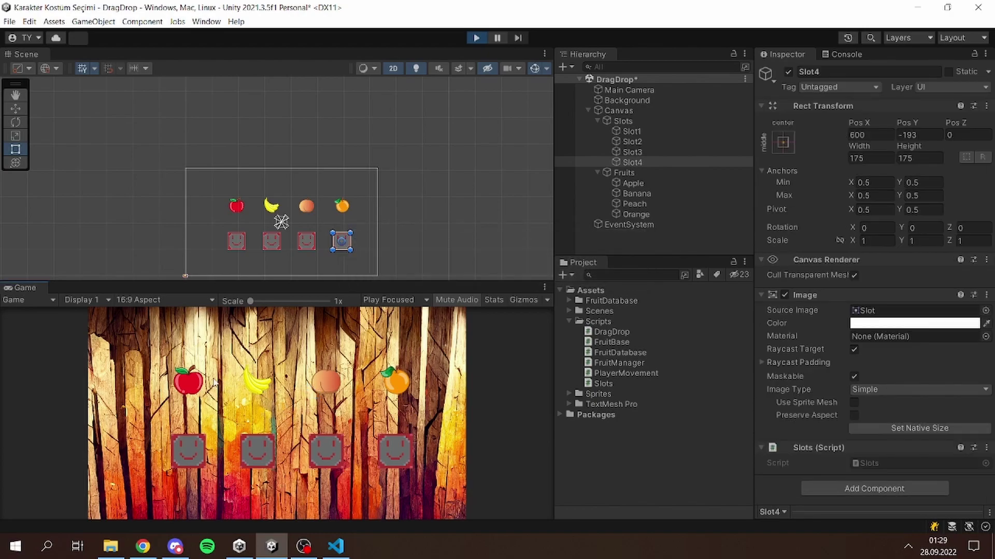
mouse_move(202, 386)
mouse_down()
mouse_move(325, 432)
mouse_move(262, 450)
mouse_up()
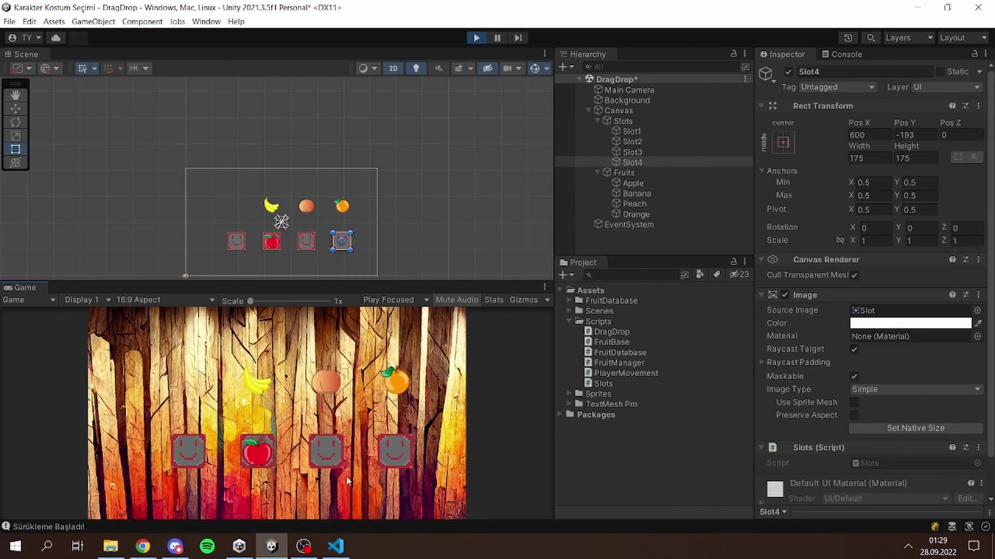
drag(311, 393, 205, 449)
drag(394, 383, 403, 457)
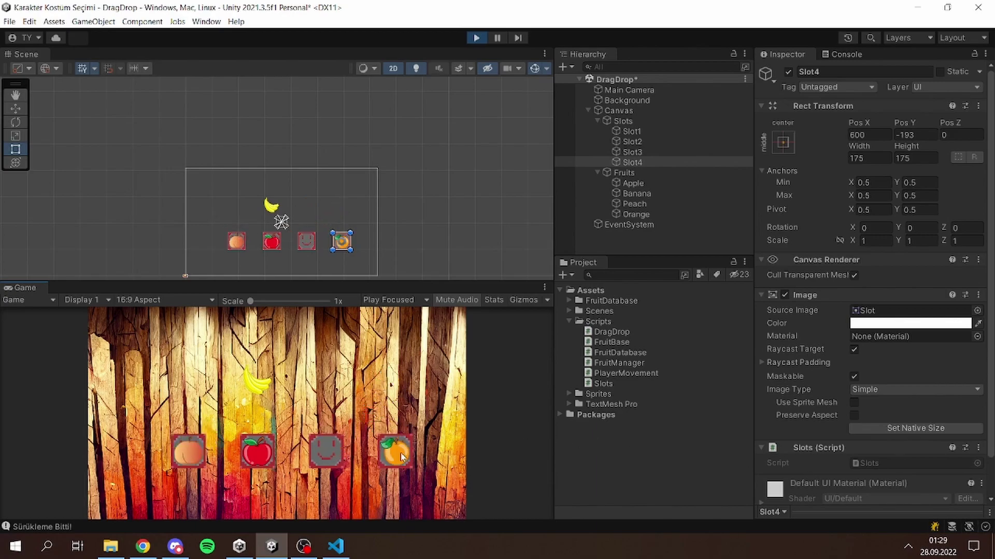
drag(264, 384, 319, 476)
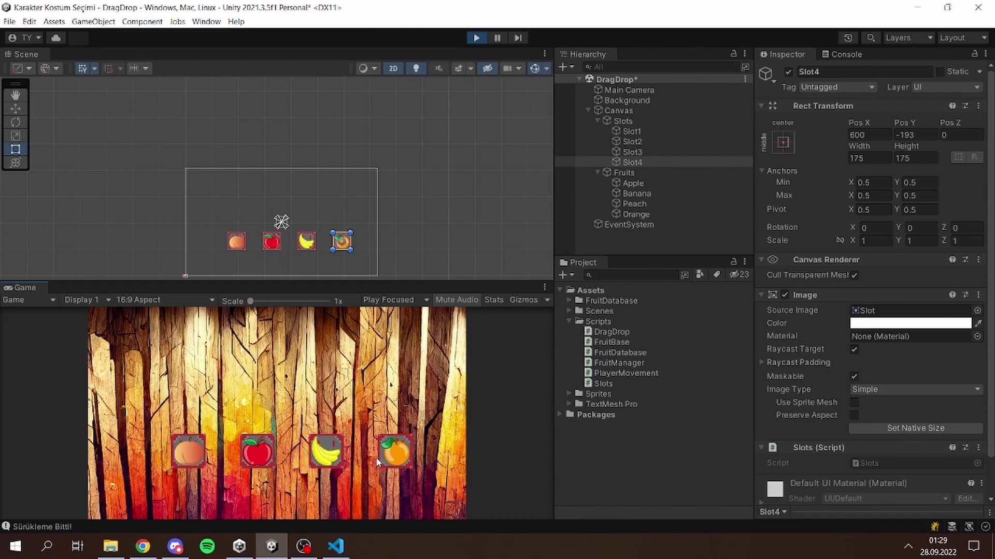
- Lift and re-drop the orange, banana, apple and peach to confirm they snap into the slots
mouse_move(378, 461)
mouse_down()
mouse_move(332, 387)
mouse_move(429, 384)
mouse_move(449, 461)
mouse_up()
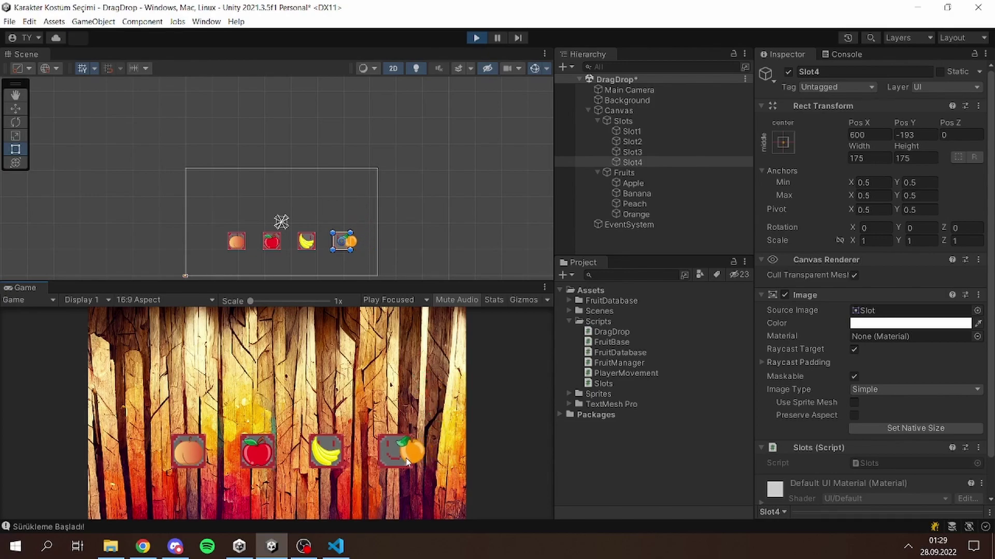
drag(337, 459, 344, 459)
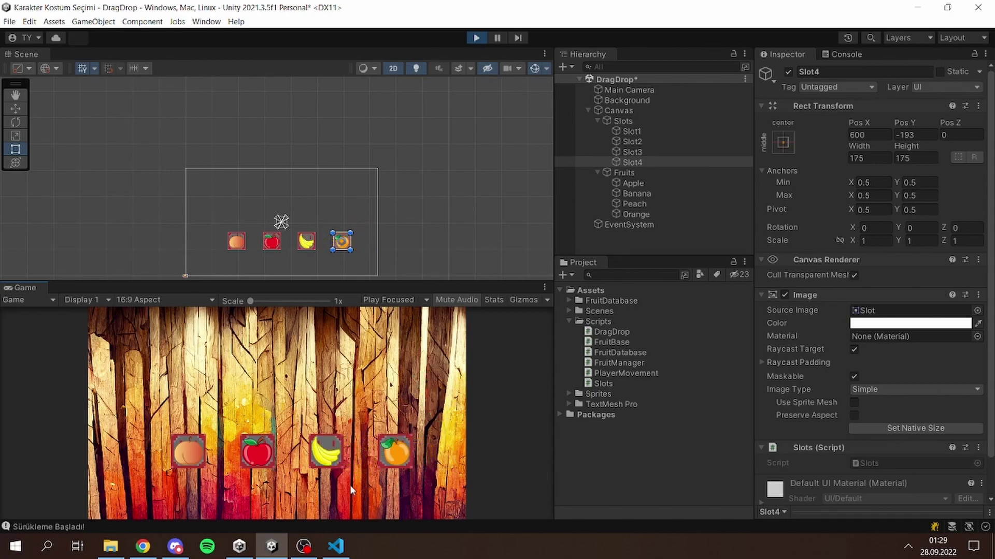
mouse_move(270, 460)
mouse_down()
mouse_move(284, 459)
mouse_move(266, 455)
mouse_up()
drag(172, 457, 260, 526)
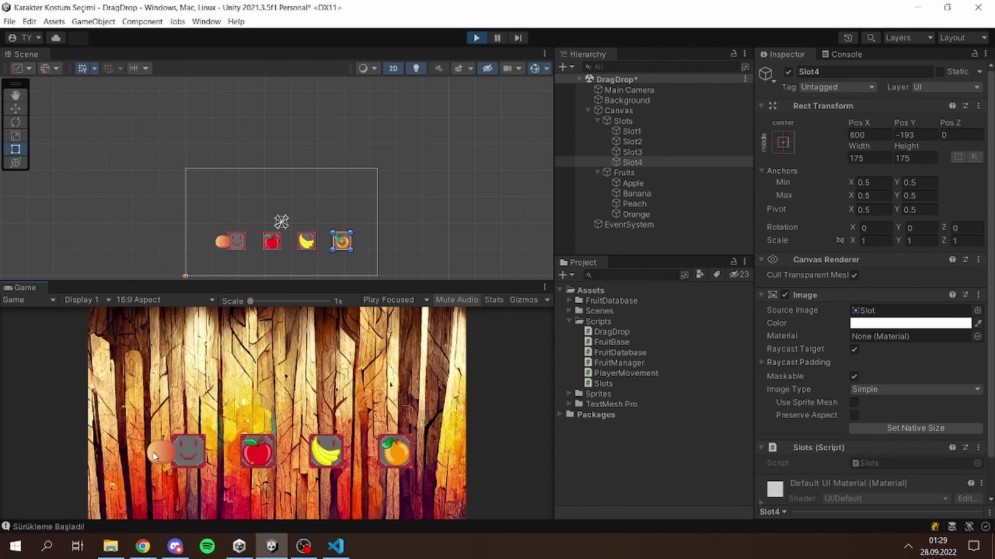
drag(172, 459, 202, 467)
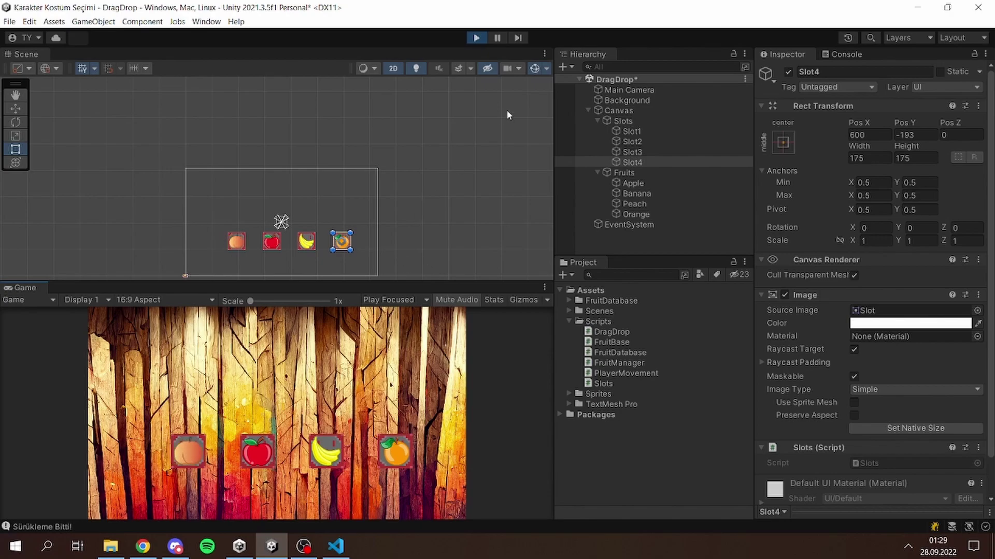
- Stop the game and open the kisspng fruit sheet from Sprites in the Sprite Editor
click(476, 38)
click(570, 393)
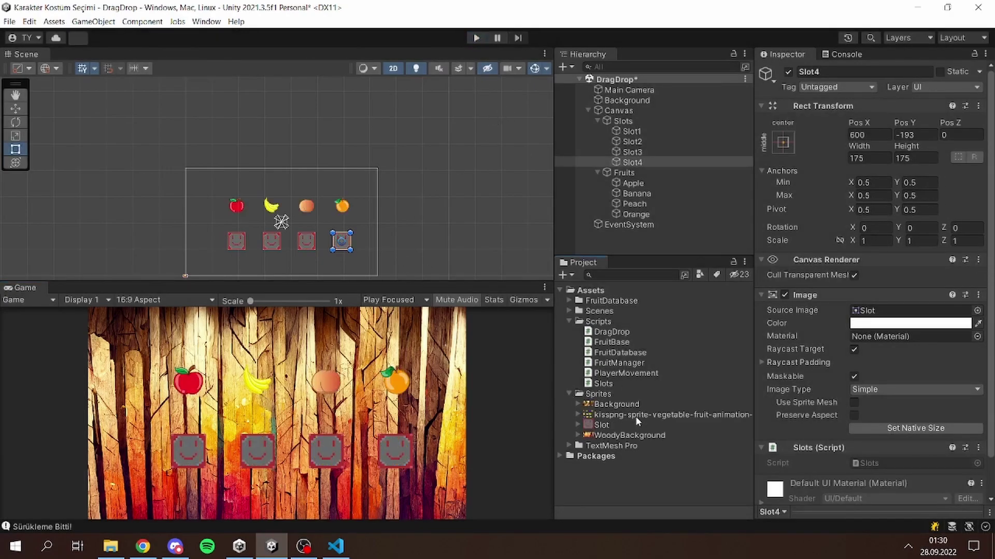
click(631, 414)
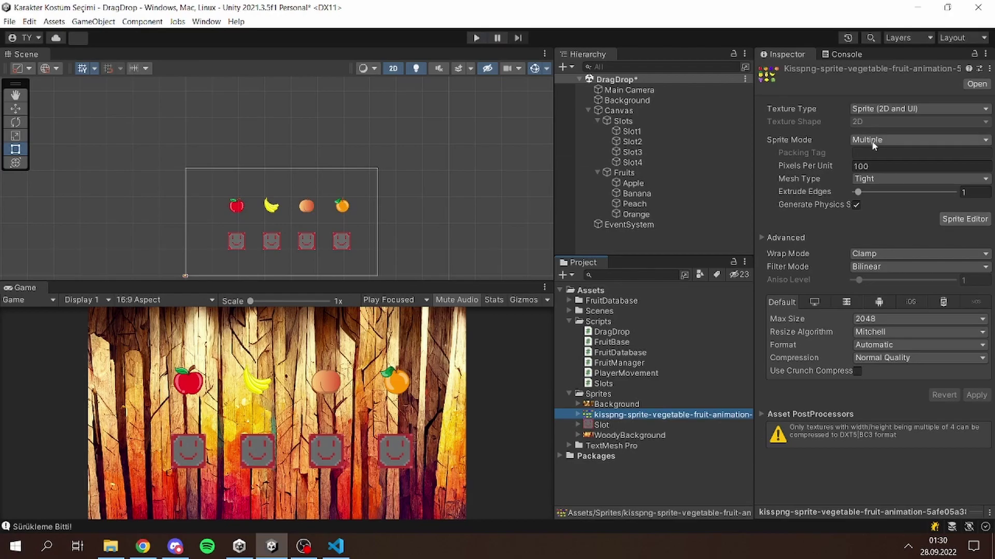
click(961, 219)
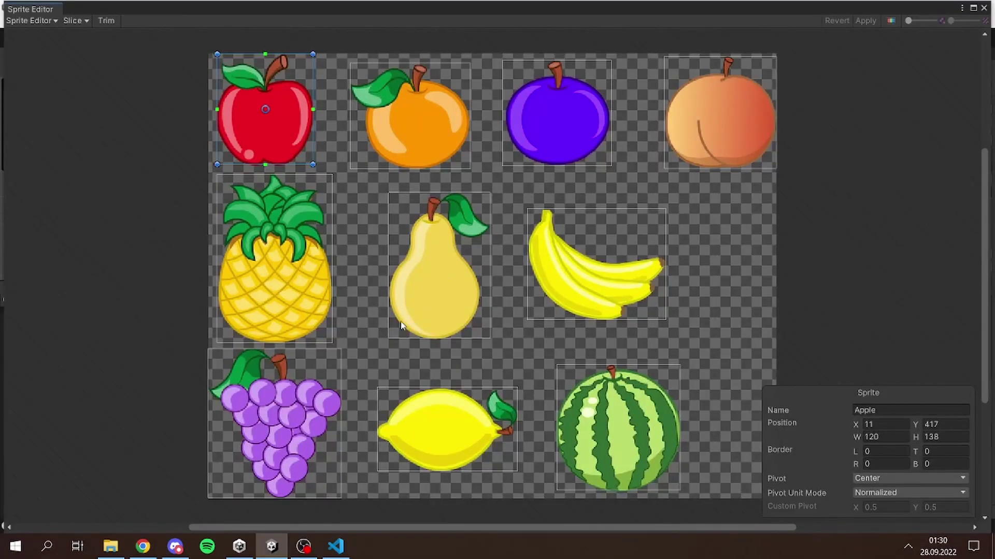
- Resize the Apple slice, then undo so it keeps its original size
click(134, 255)
scroll(243, 174, up, 1)
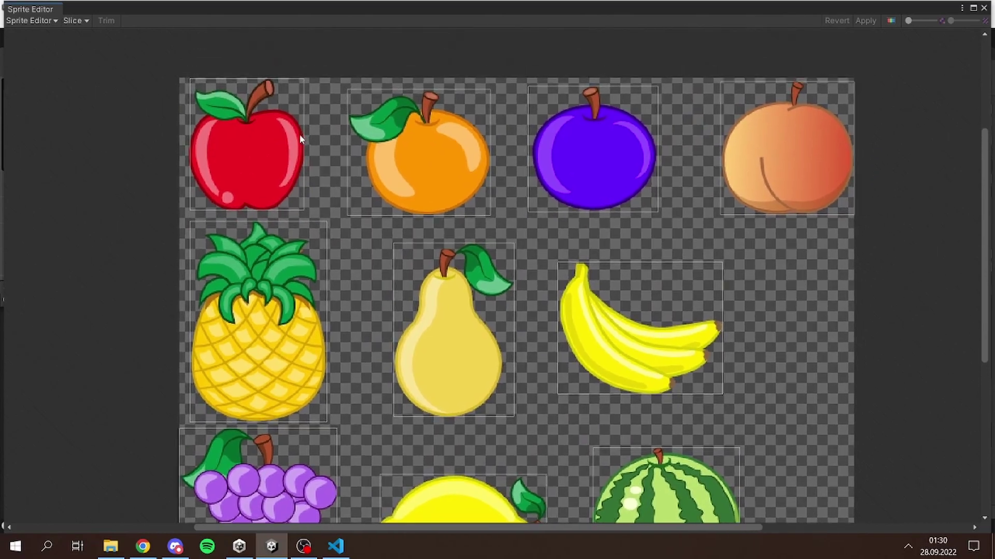
scroll(299, 134, up, 1)
click(263, 117)
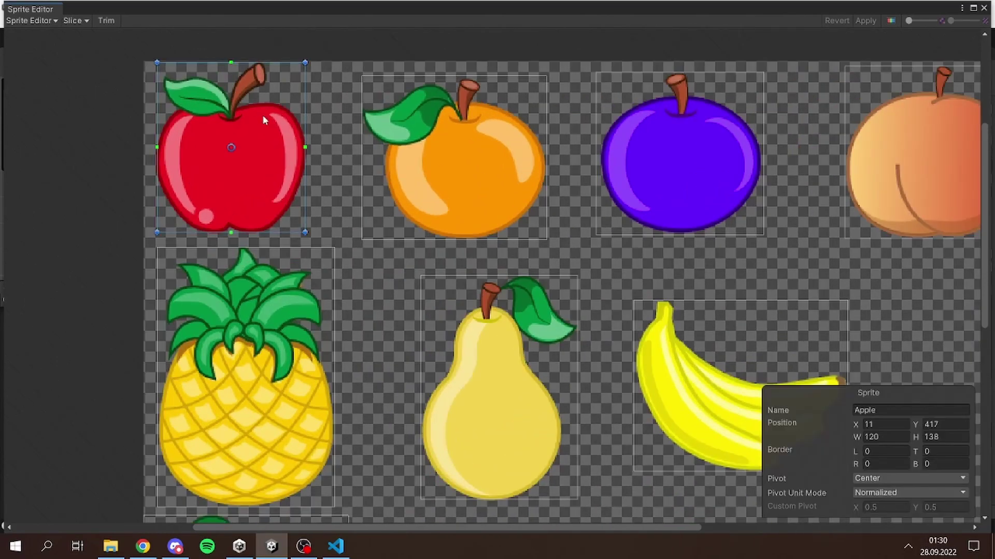
drag(304, 62, 287, 77)
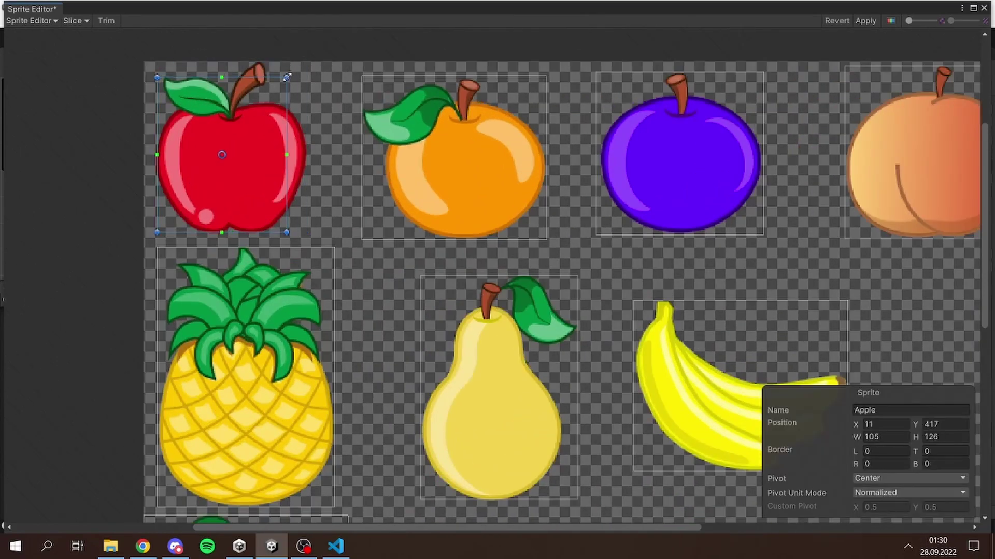
key(ctrl+z)
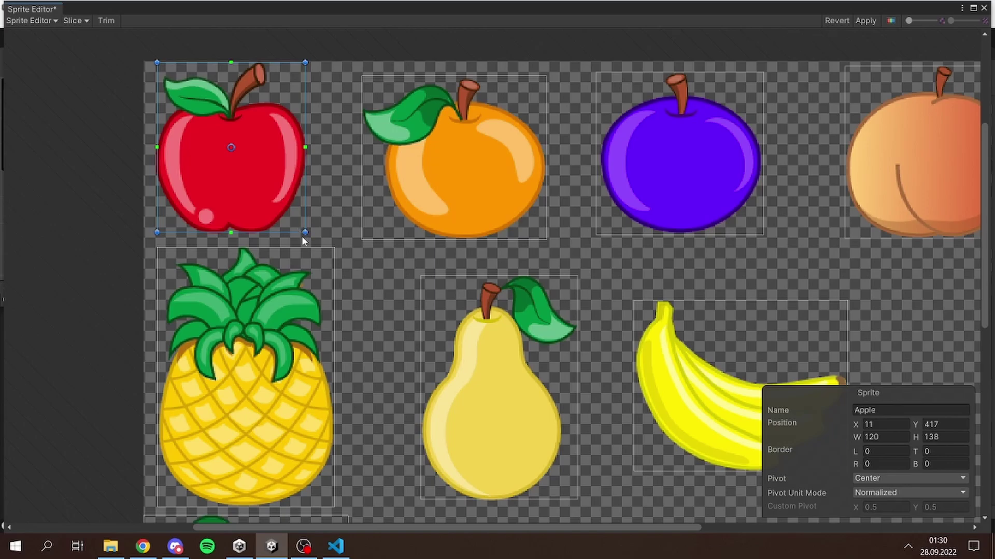
click(301, 237)
click(300, 228)
- Look over the lower fruit slices and close the Sprite Editor
scroll(628, 221, down, 2)
middle_drag(627, 222, 435, 214)
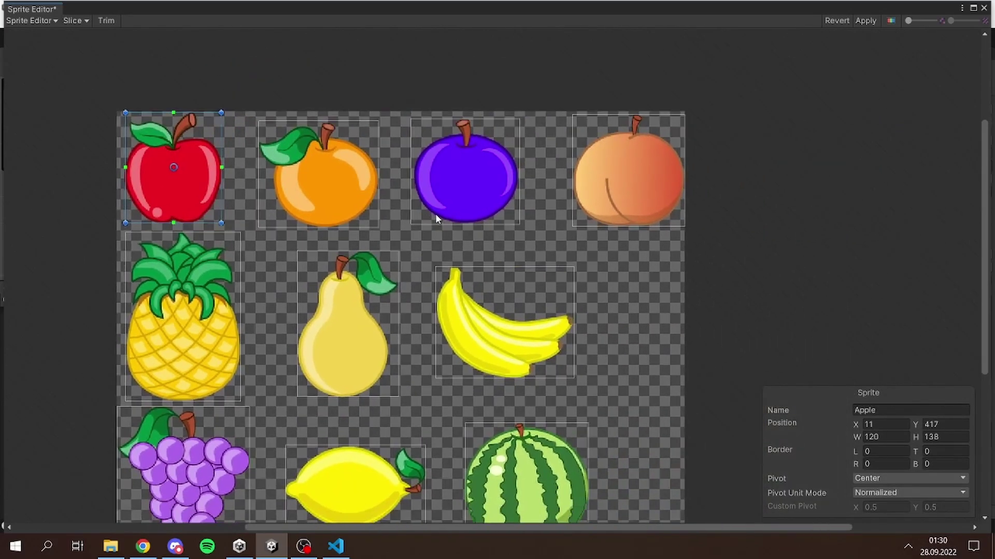
scroll(452, 164, up, 1)
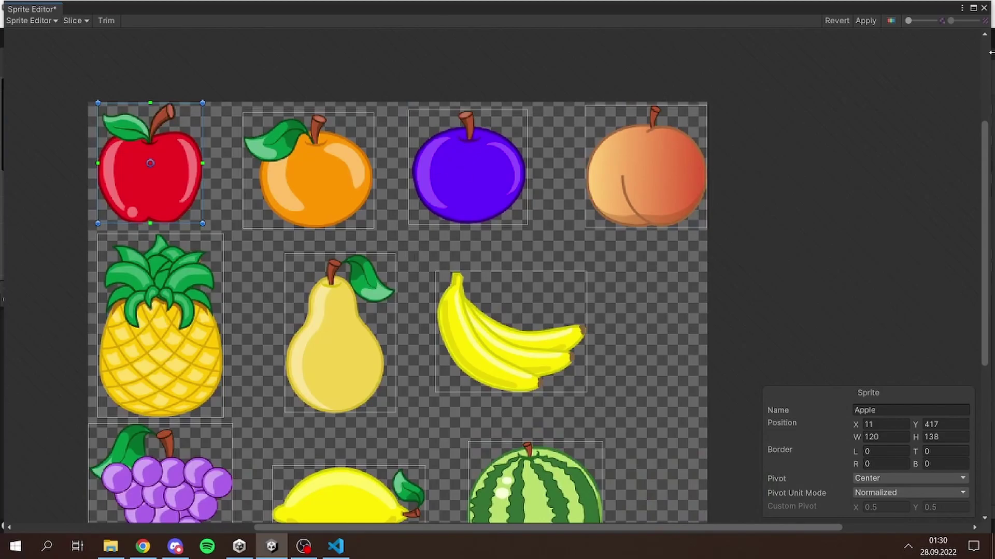
click(984, 9)
click(478, 296)
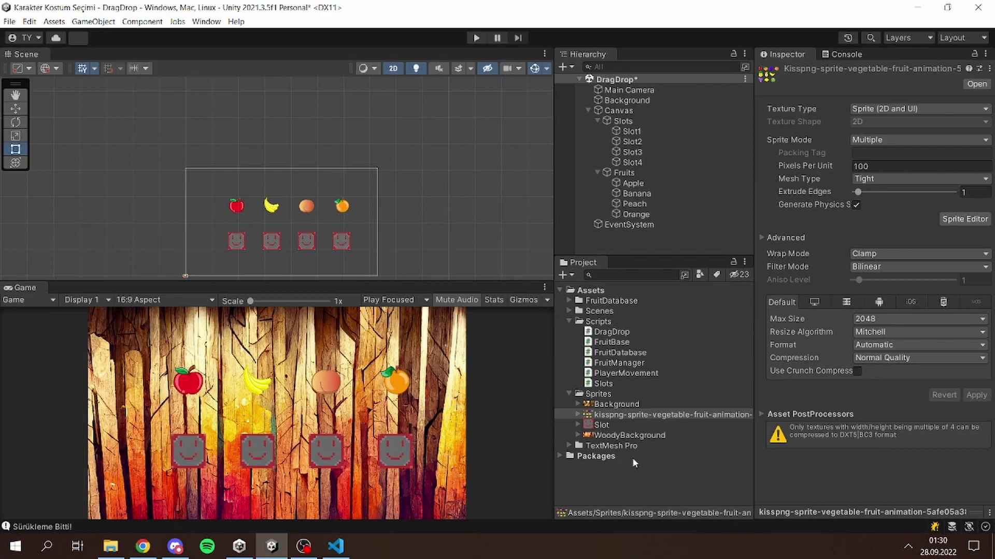
- Click an empty Hierarchy area to deselect the fruit sprite sheet and clear the Inspector
click(694, 242)
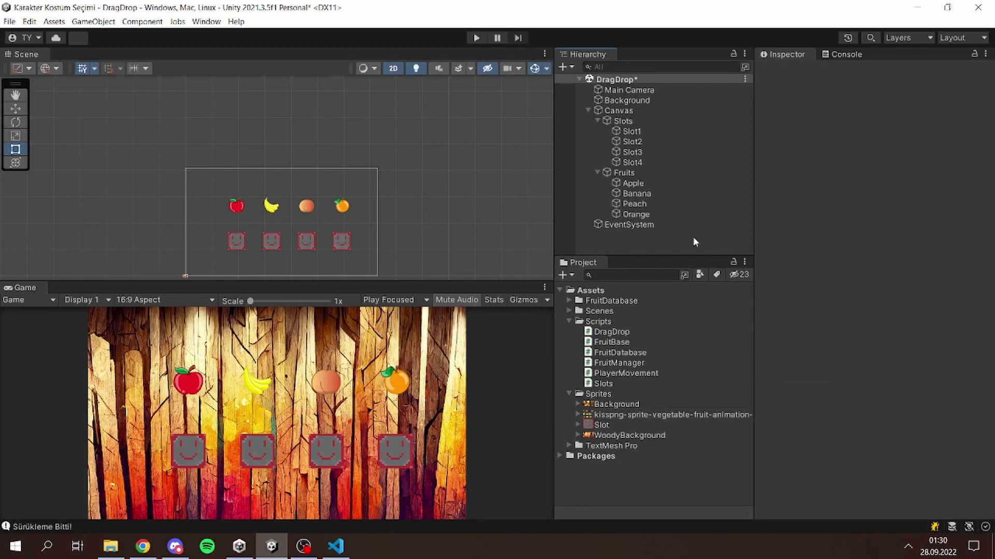